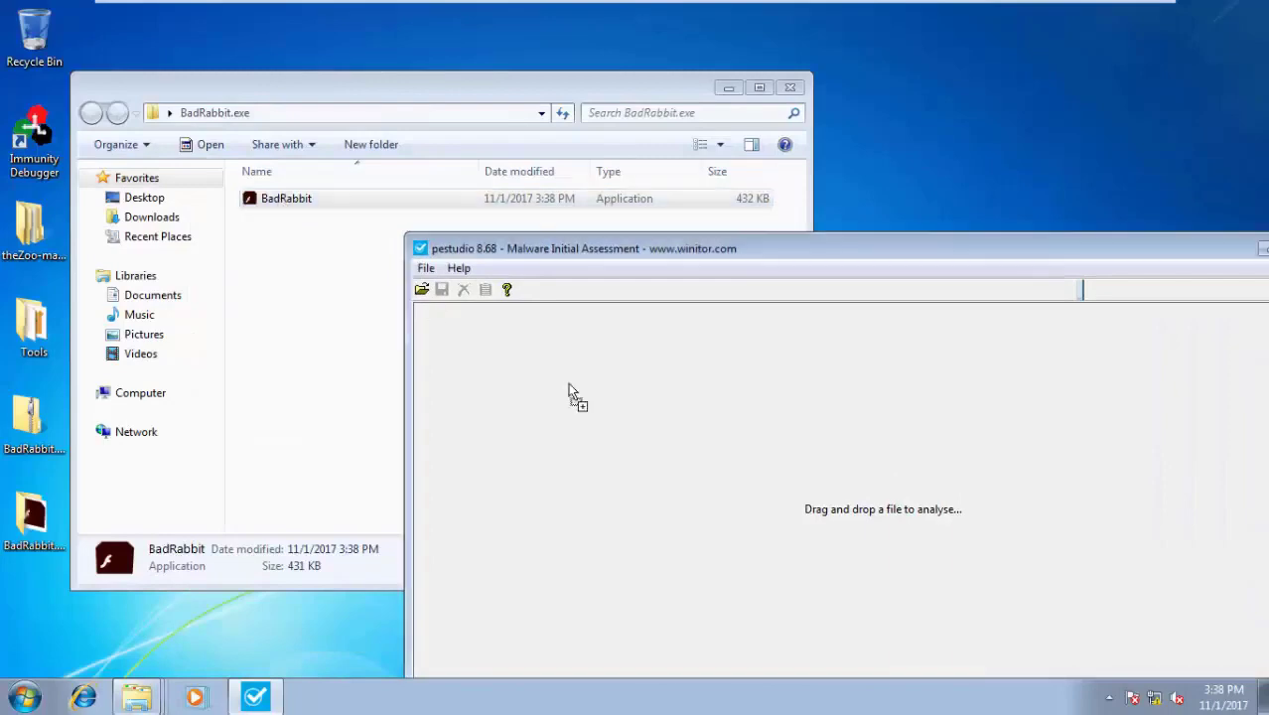
Load the BadRabbit executable into pestudio, maximize the window and highlight its file-description property.
{"action": "left_click_drag", "start_coordinate": [794, 460], "coordinate": [794, 460]}
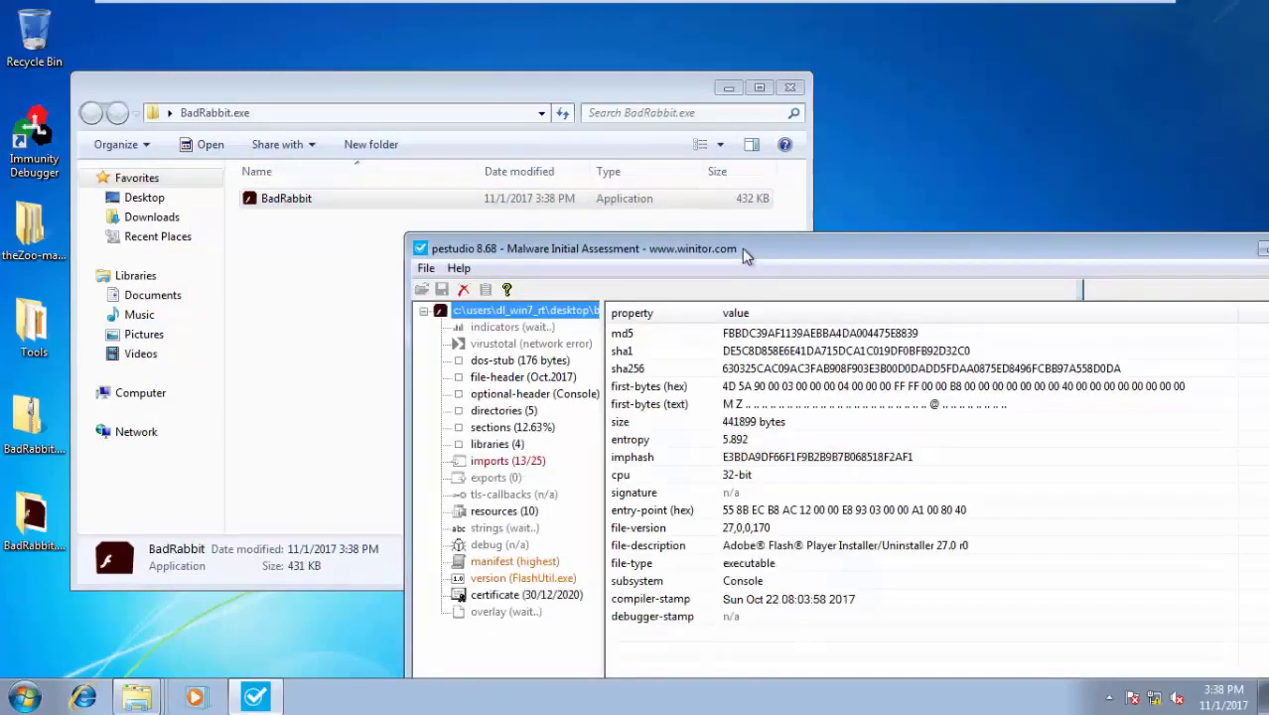
{"action": "left_click_drag", "start_coordinate": [702, 248], "coordinate": [495, 191]}
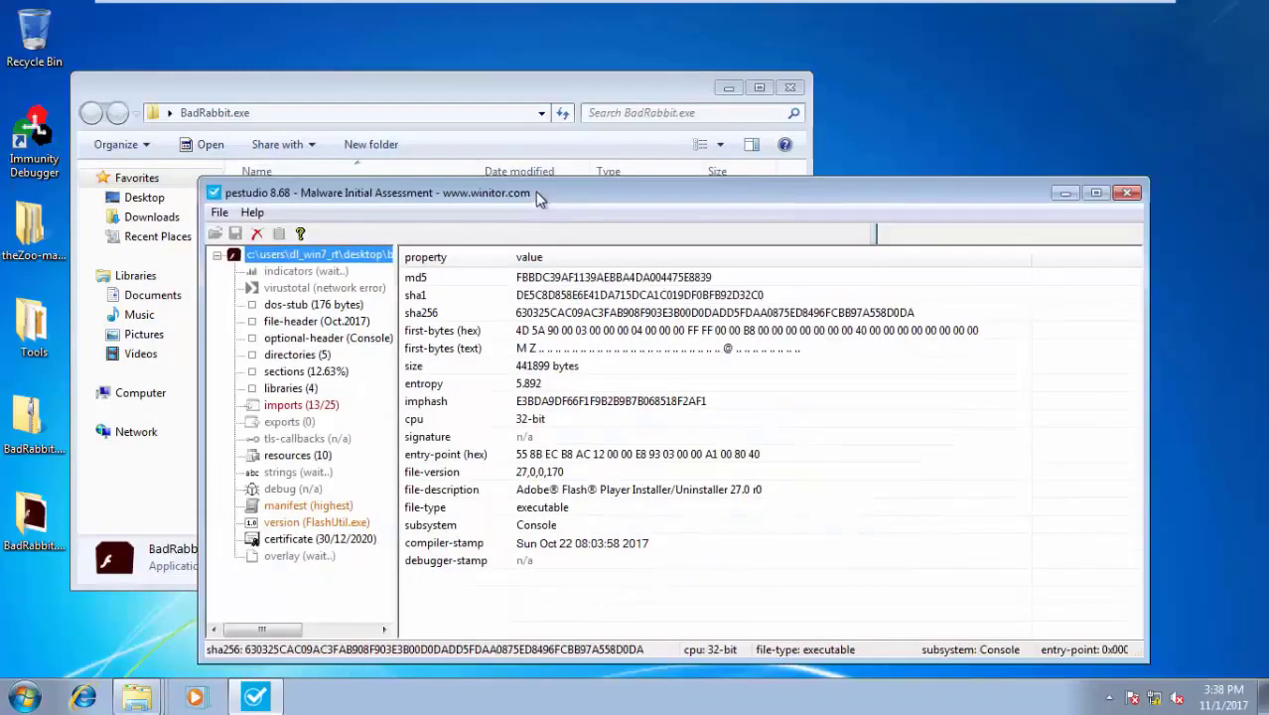
{"action": "left_click", "coordinate": [1096, 192]}
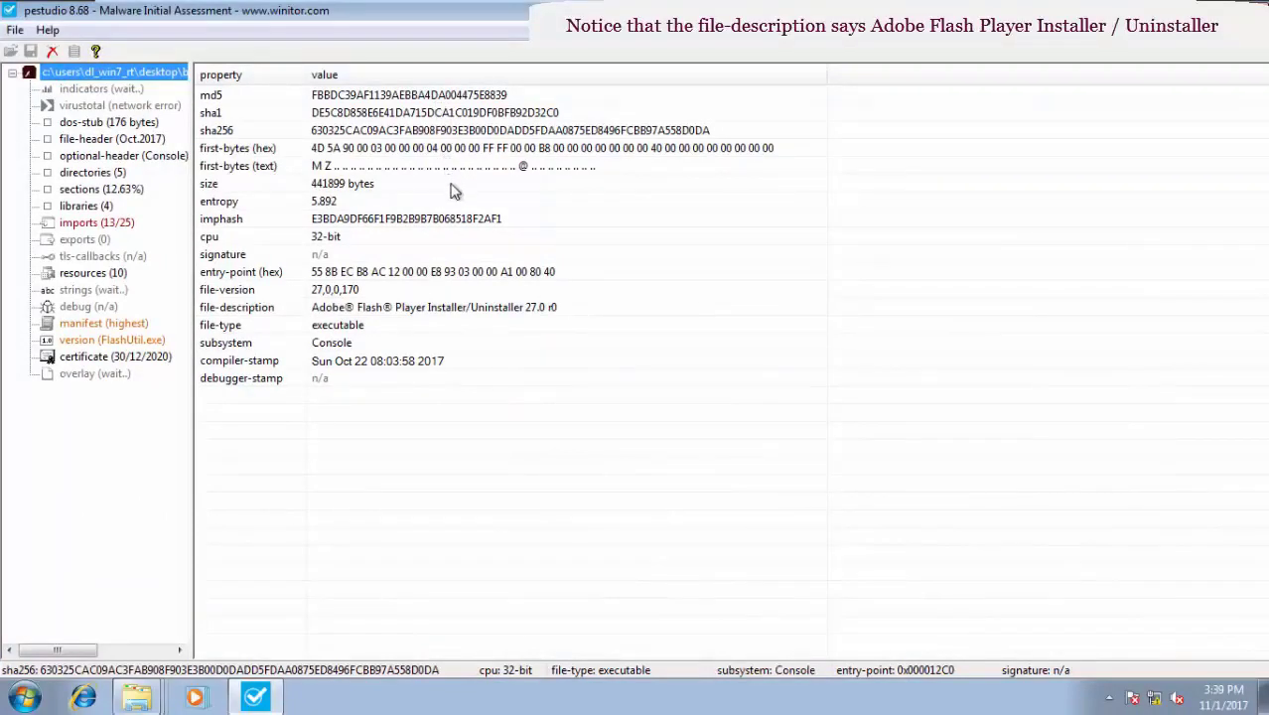
{"action": "left_click", "coordinate": [433, 308]}
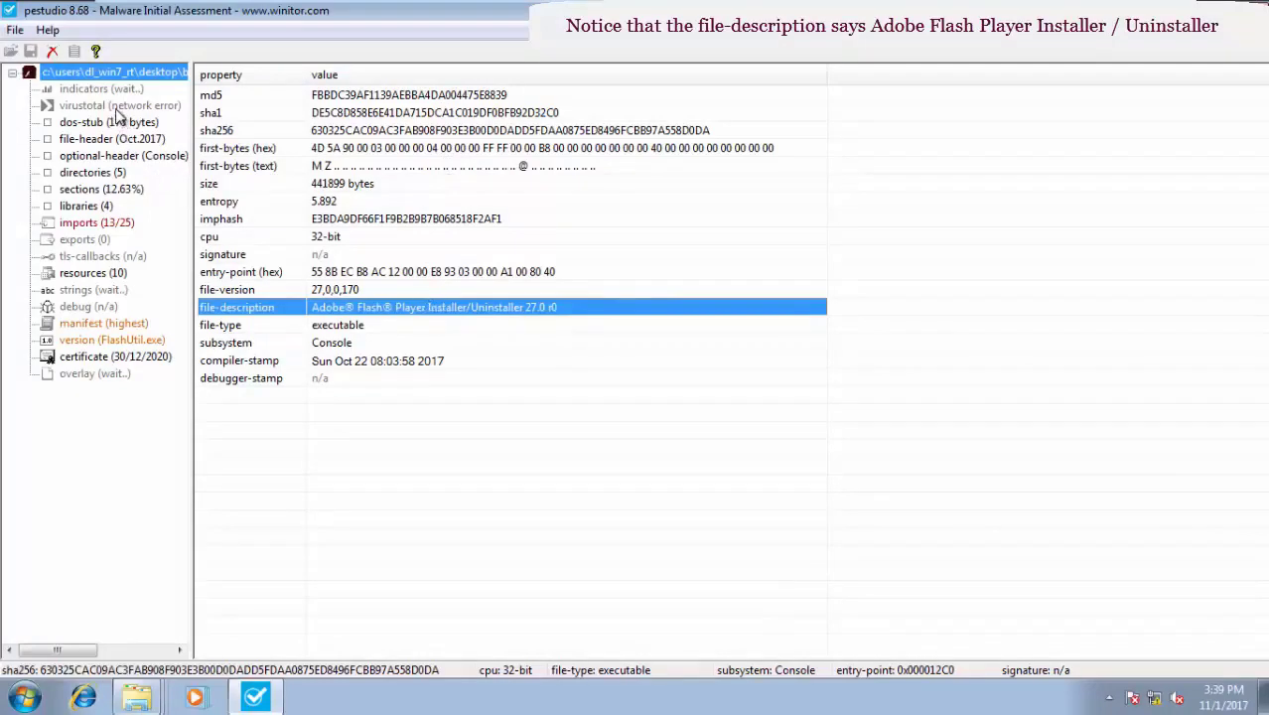
Review the sample's indicators, DOS stub and file header, highlighting the compiler-stamp entry.
{"action": "left_click", "coordinate": [100, 89]}
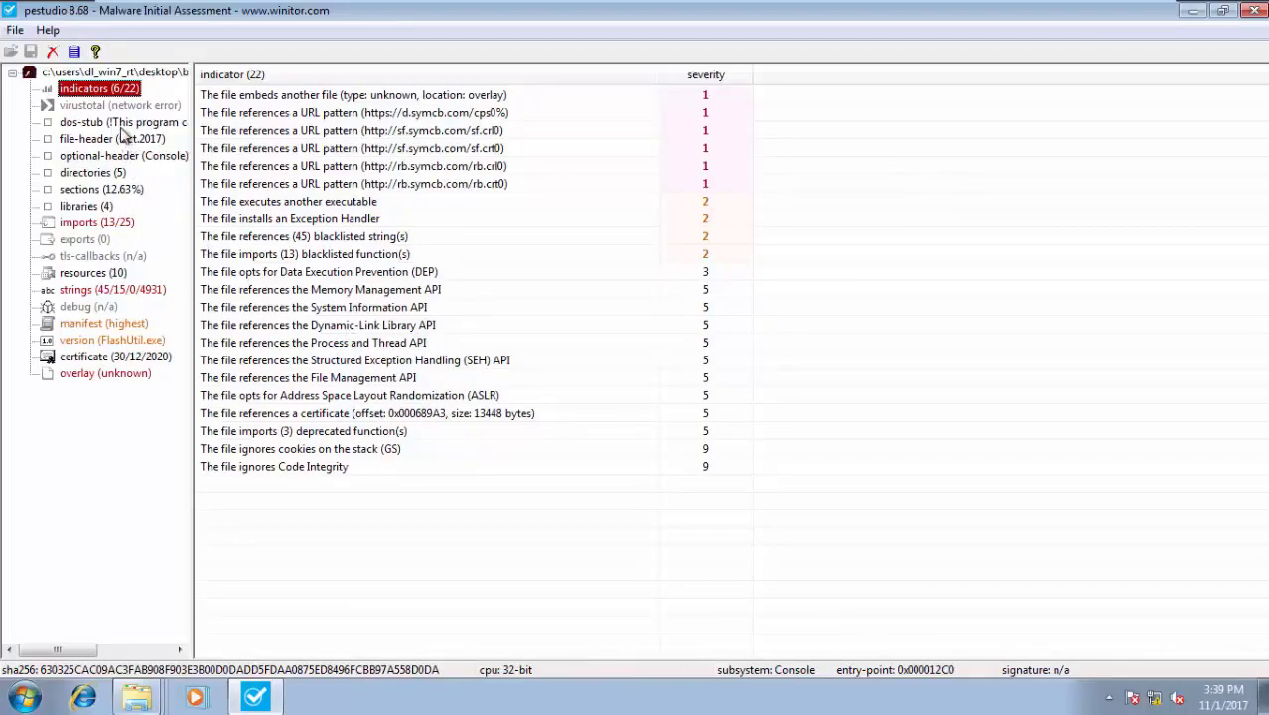
{"action": "left_click", "coordinate": [125, 124]}
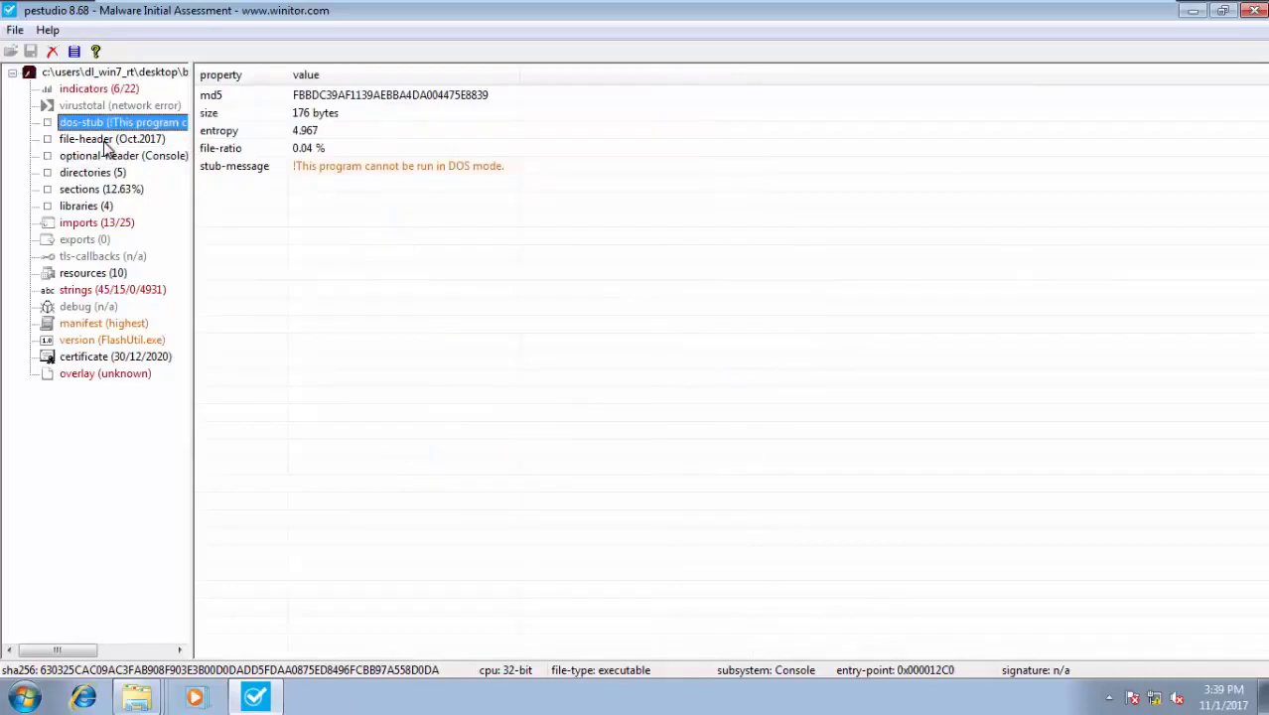
{"action": "left_click", "coordinate": [103, 140]}
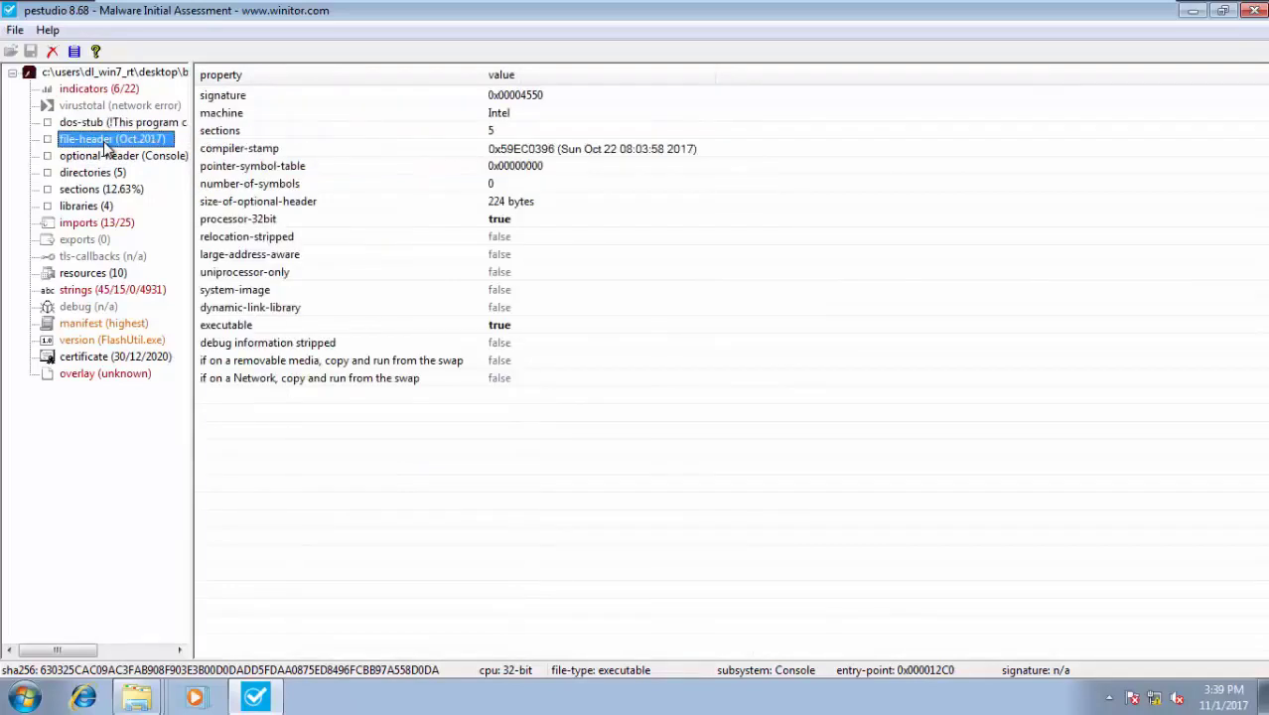
{"action": "left_click", "coordinate": [545, 150]}
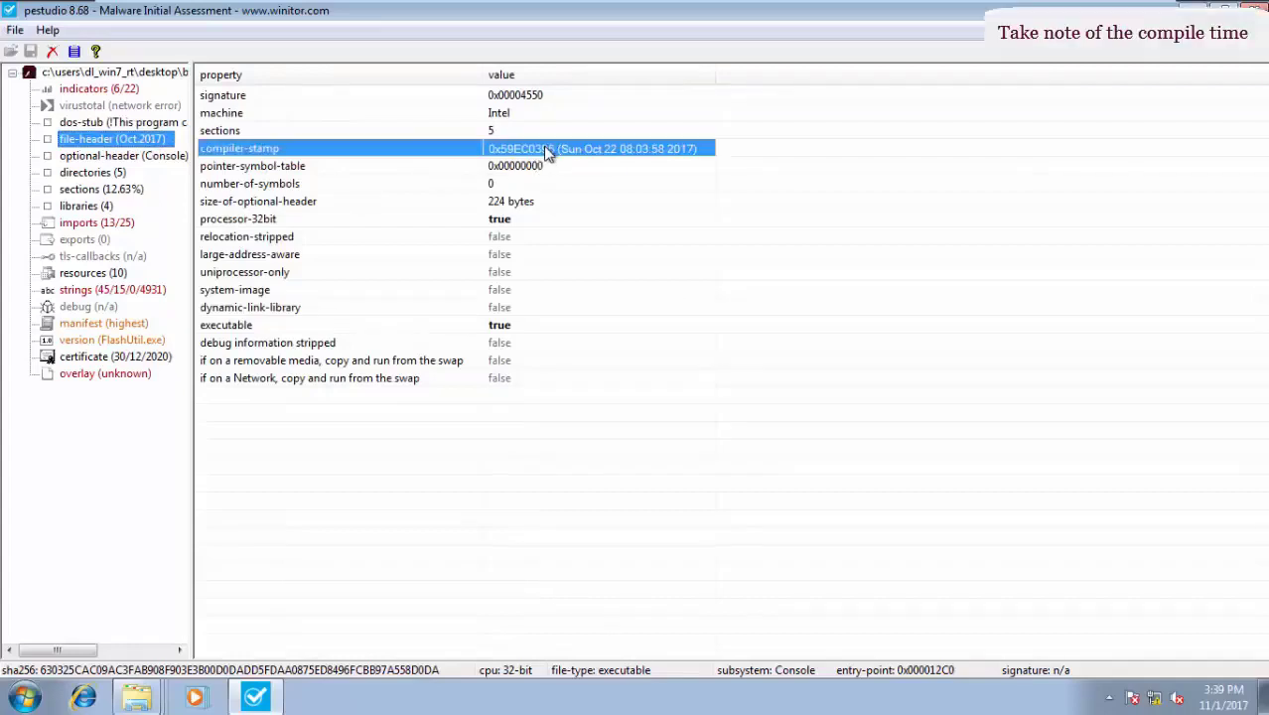
Examine the sample's optional header, directories, sections, libraries, imports and resources.
{"action": "left_click", "coordinate": [121, 157]}
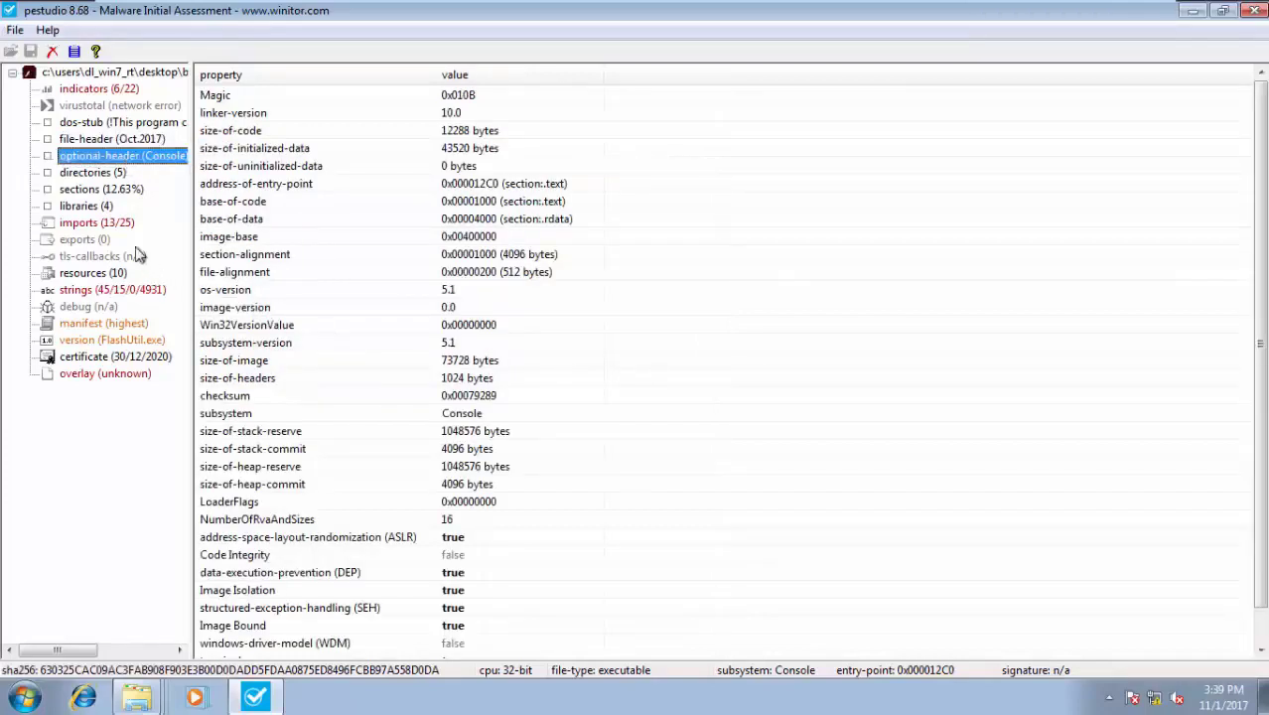
{"action": "left_click", "coordinate": [115, 176]}
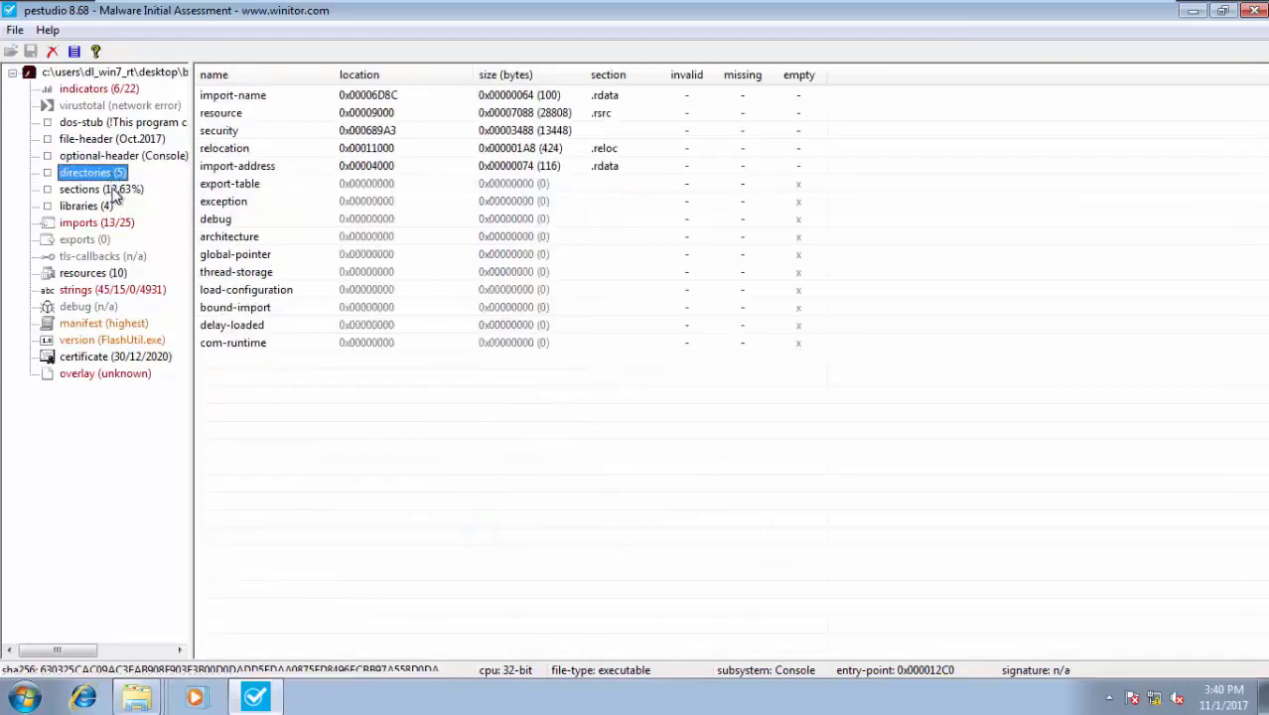
{"action": "left_click", "coordinate": [115, 193]}
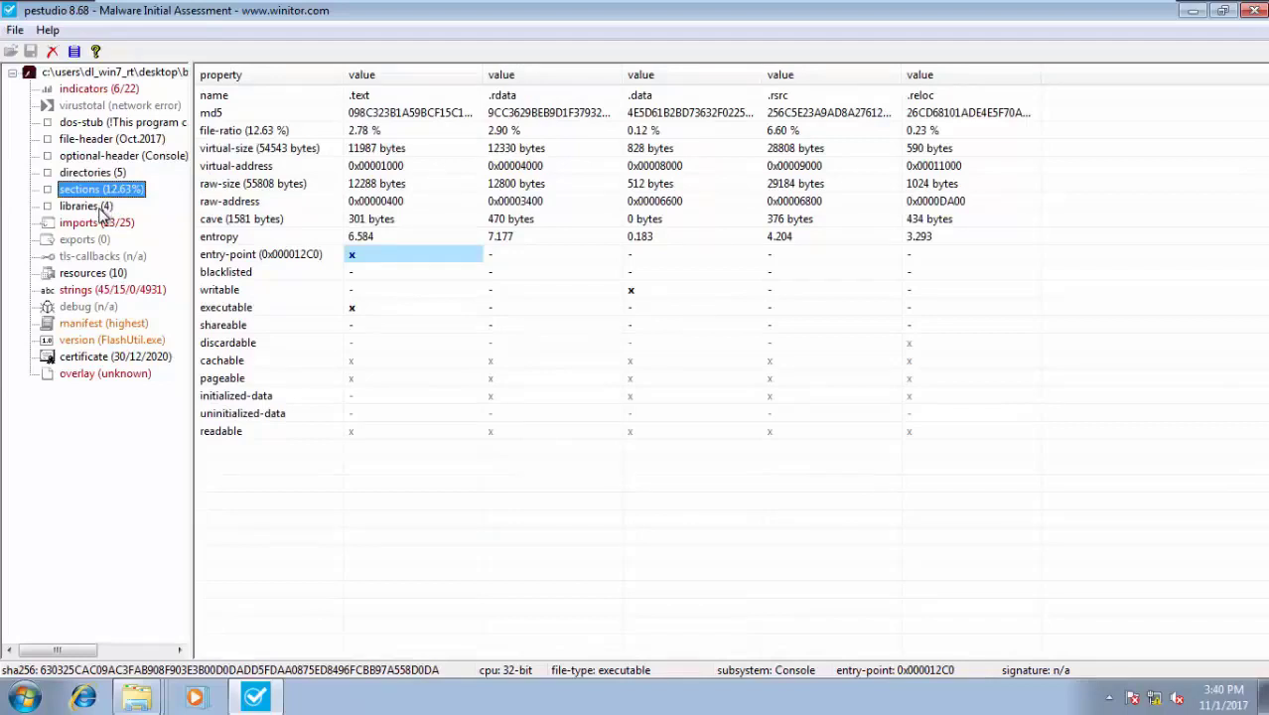
{"action": "left_click", "coordinate": [90, 206]}
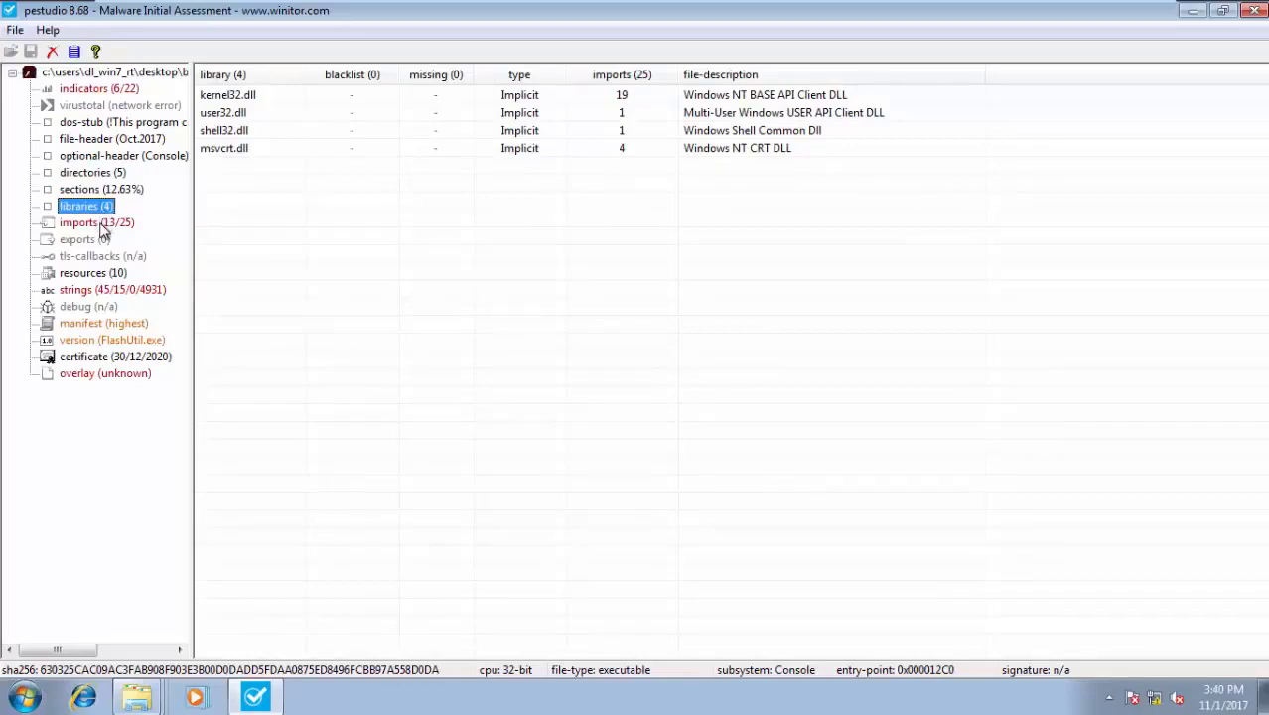
{"action": "left_click", "coordinate": [103, 228]}
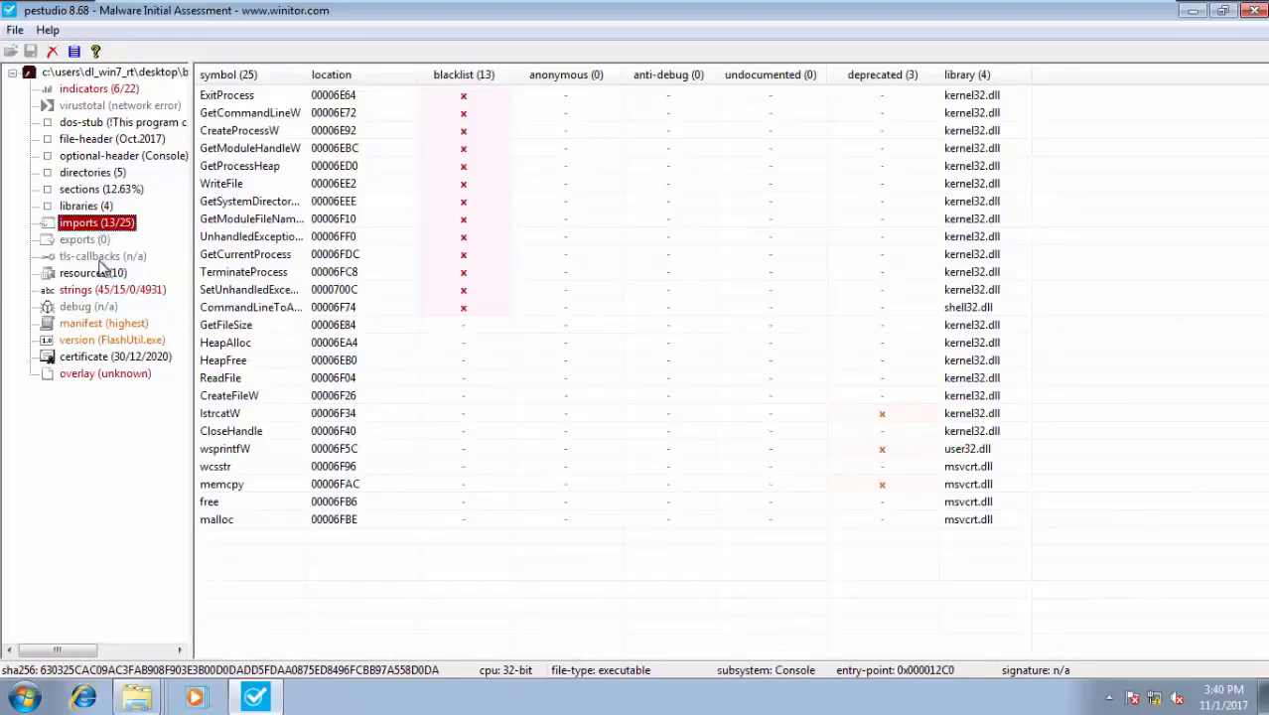
{"action": "left_click", "coordinate": [101, 276]}
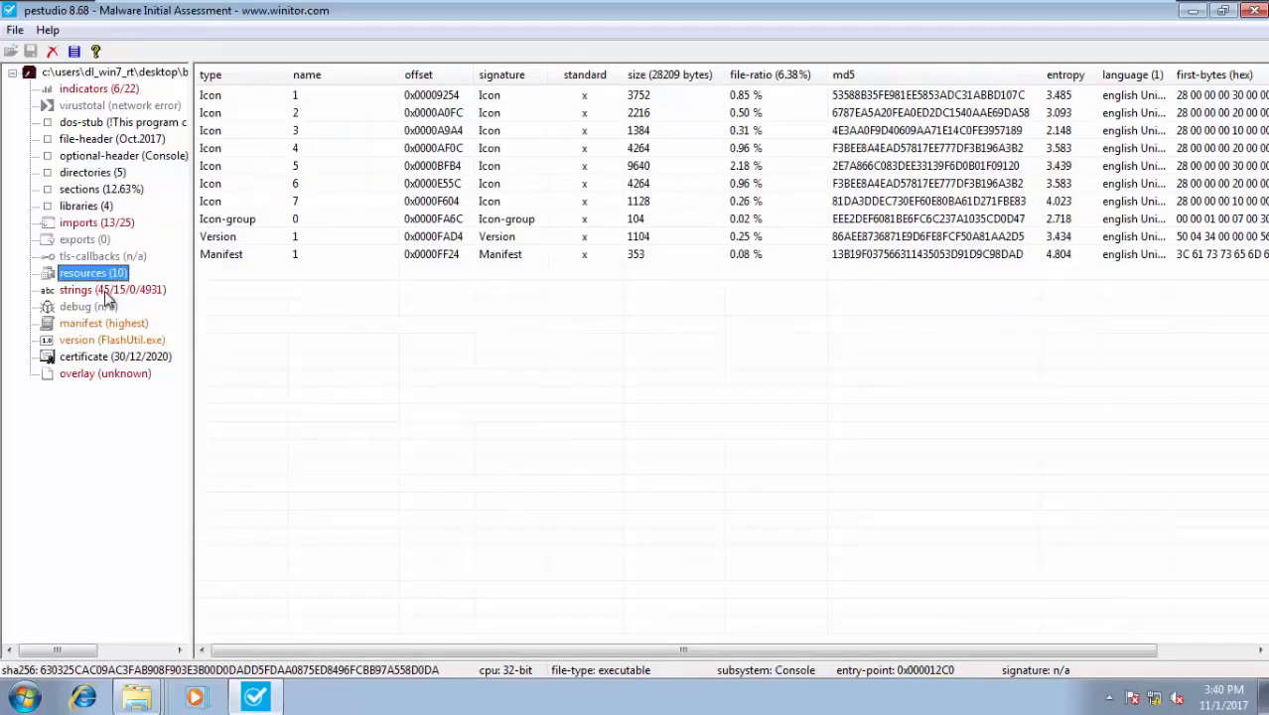
Examine the sample's extracted strings, from the blacklisted functions and URLs through to the unicode version strings.
{"action": "left_click", "coordinate": [108, 291]}
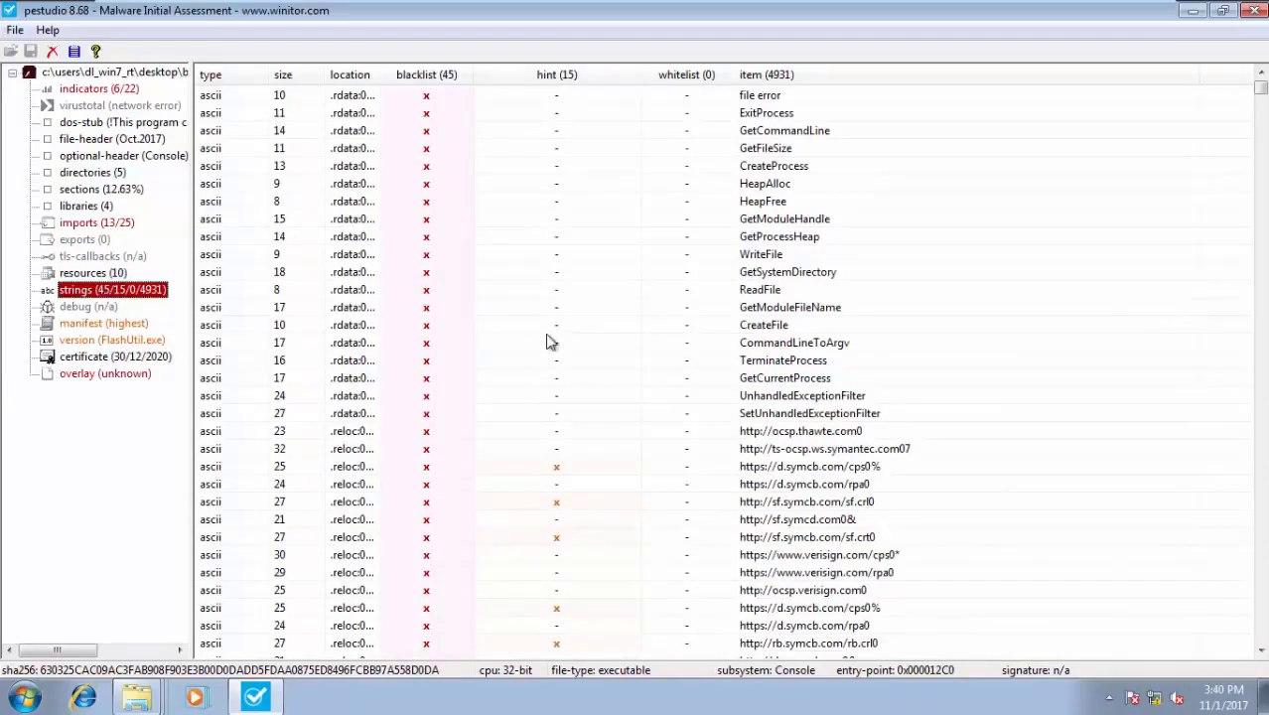
{"action": "left_click", "coordinate": [816, 437]}
{"action": "left_click", "coordinate": [821, 450]}
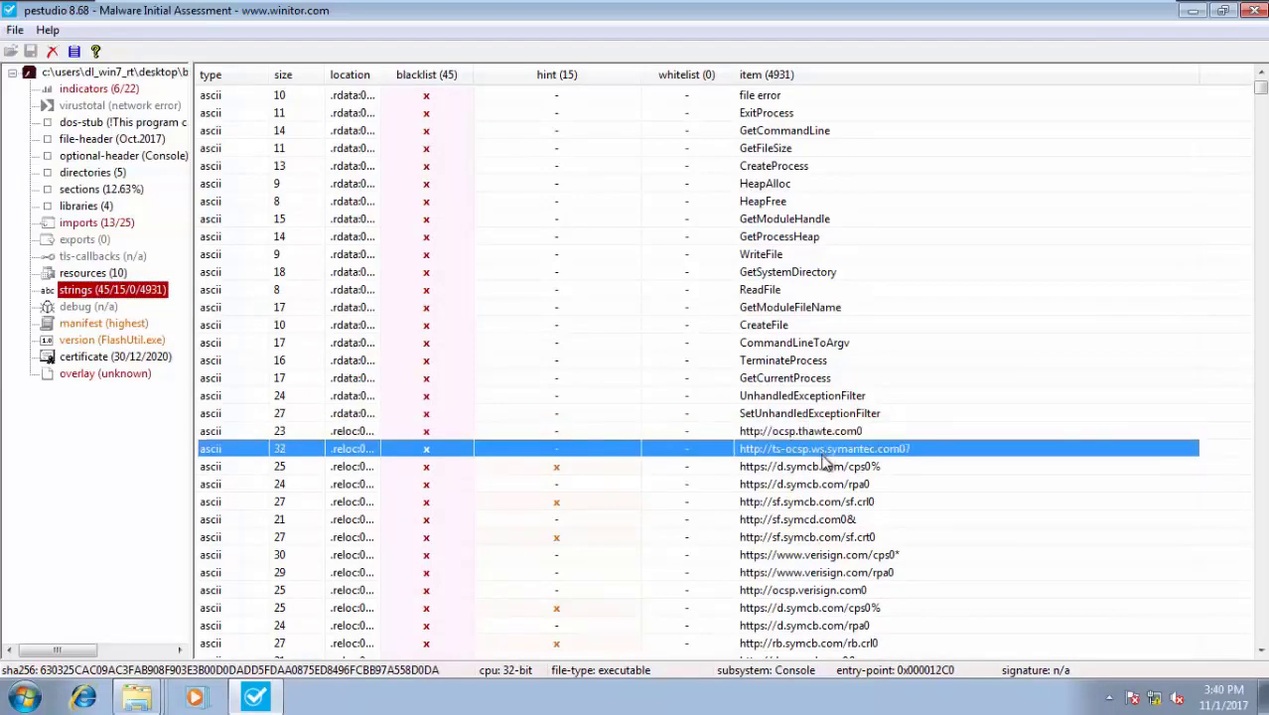
{"action": "scroll", "coordinate": [951, 467], "scroll_direction": "down", "scroll_amount": 6}
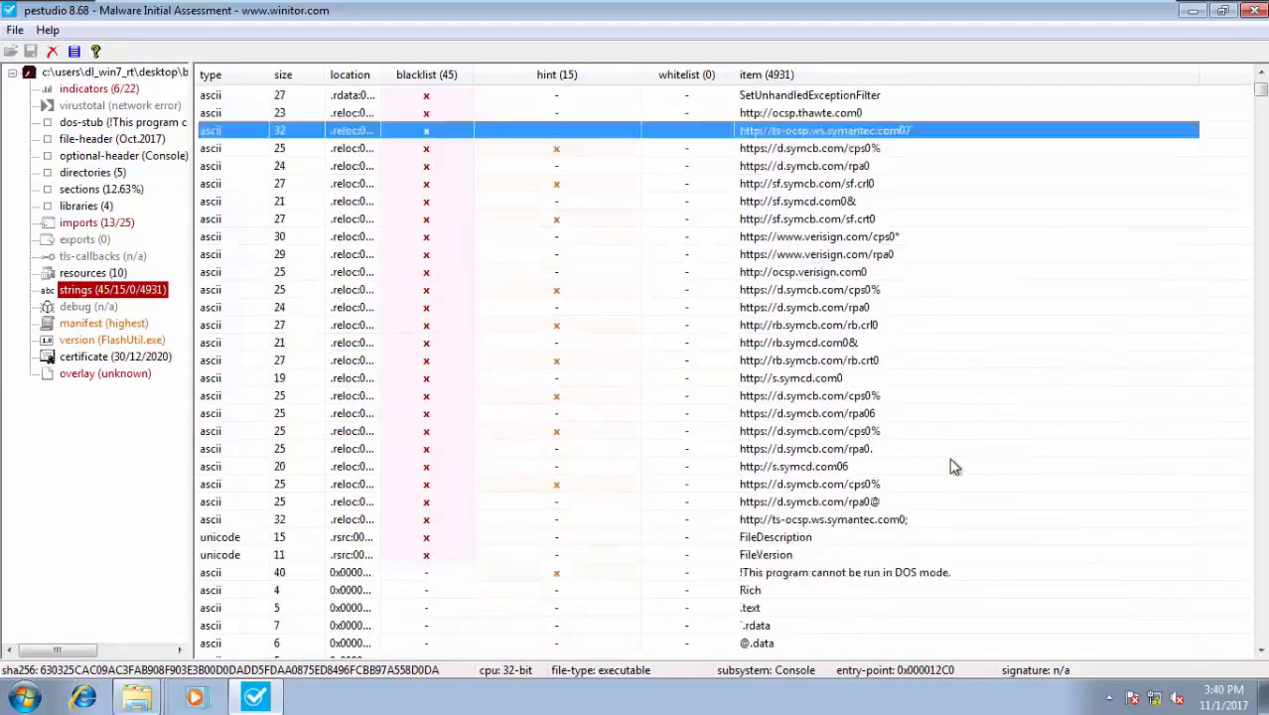
{"action": "scroll", "coordinate": [951, 467], "scroll_direction": "down", "scroll_amount": 20}
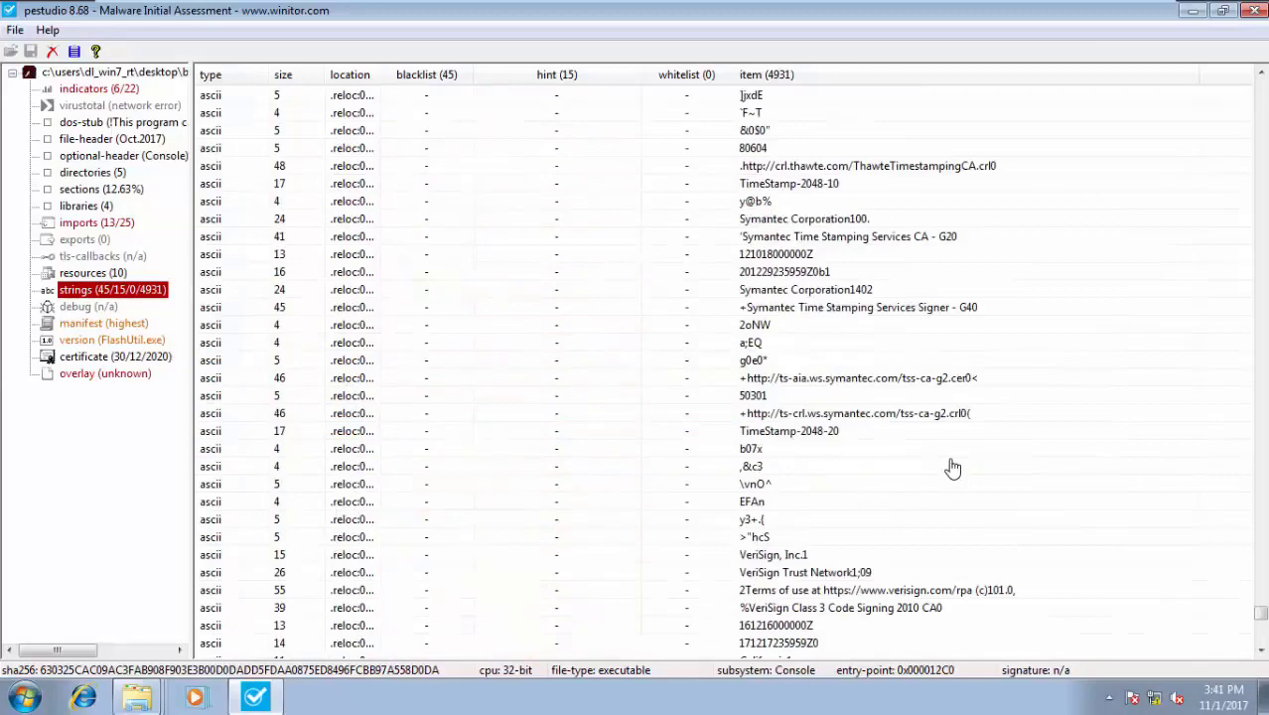
{"action": "scroll", "coordinate": [951, 466], "scroll_direction": "down", "scroll_amount": 15}
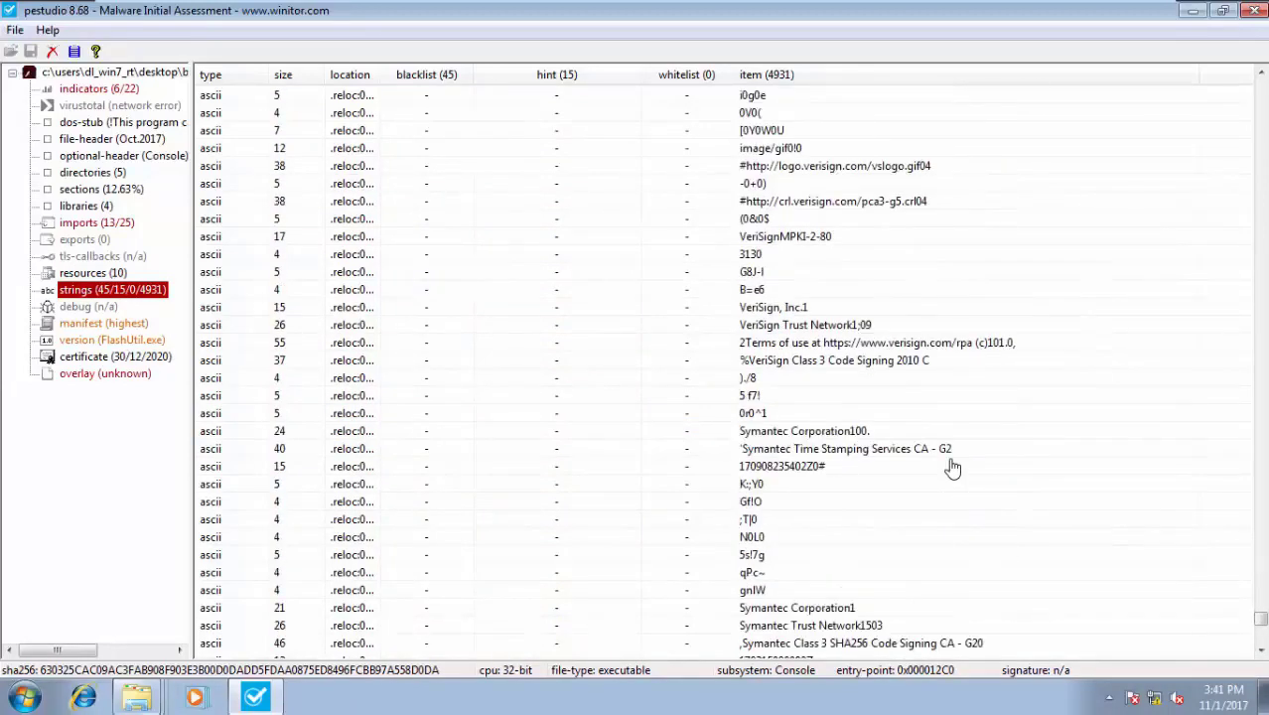
{"action": "scroll", "coordinate": [951, 467], "scroll_direction": "down", "scroll_amount": 20}
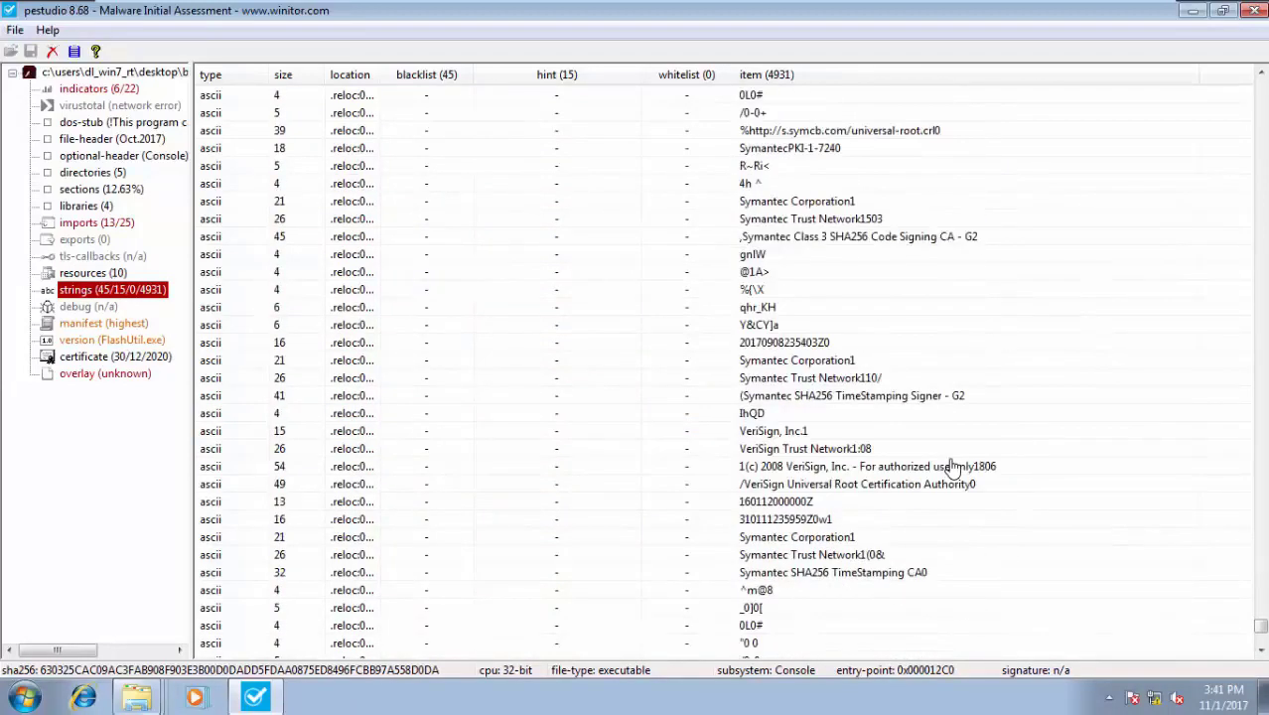
{"action": "scroll", "coordinate": [951, 466], "scroll_direction": "down", "scroll_amount": 20}
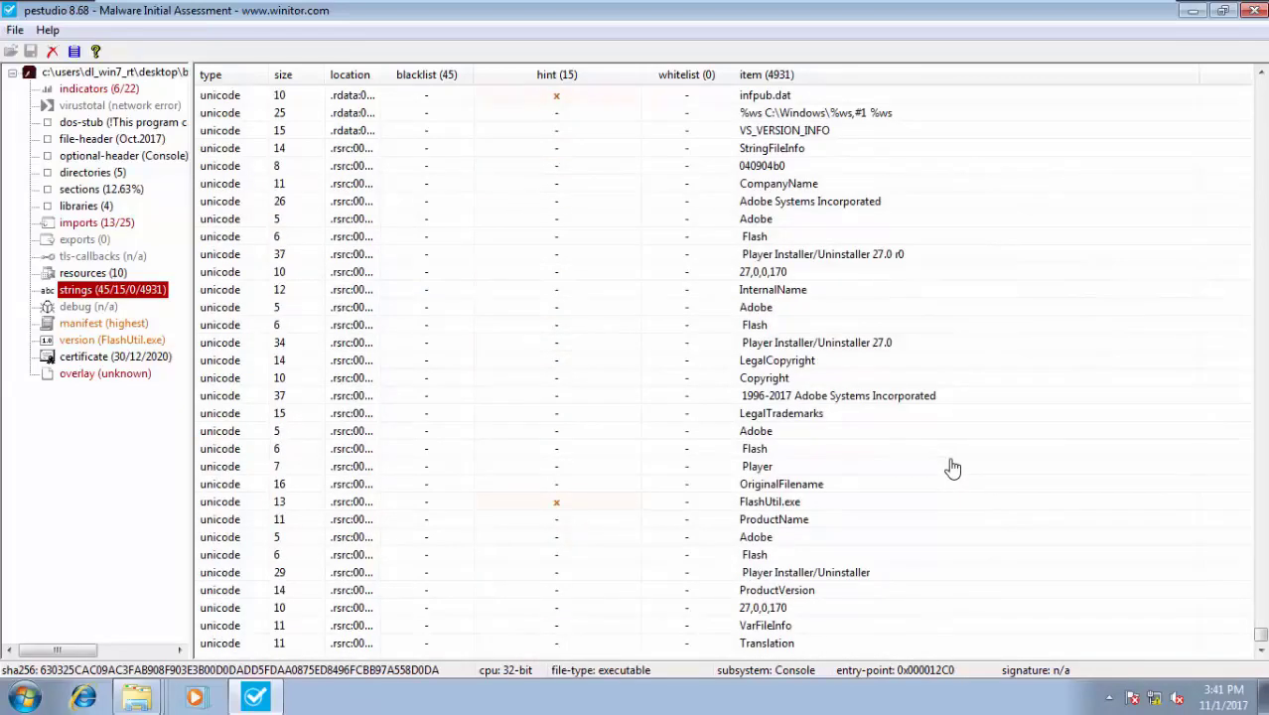
Inspect the manifest's requestedExecutionLevel line, the version, certificate and overlay details, and return to the file's summary.
{"action": "left_click", "coordinate": [97, 327]}
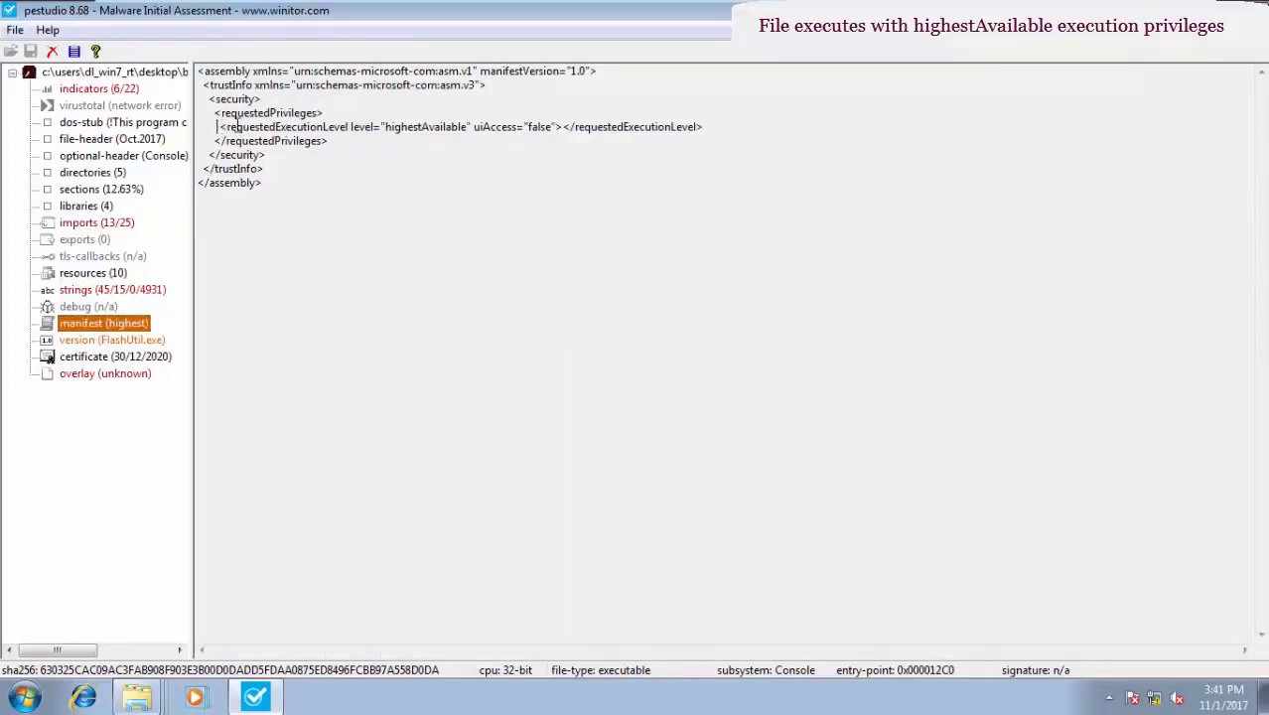
{"action": "left_click_drag", "start_coordinate": [218, 127], "coordinate": [695, 130]}
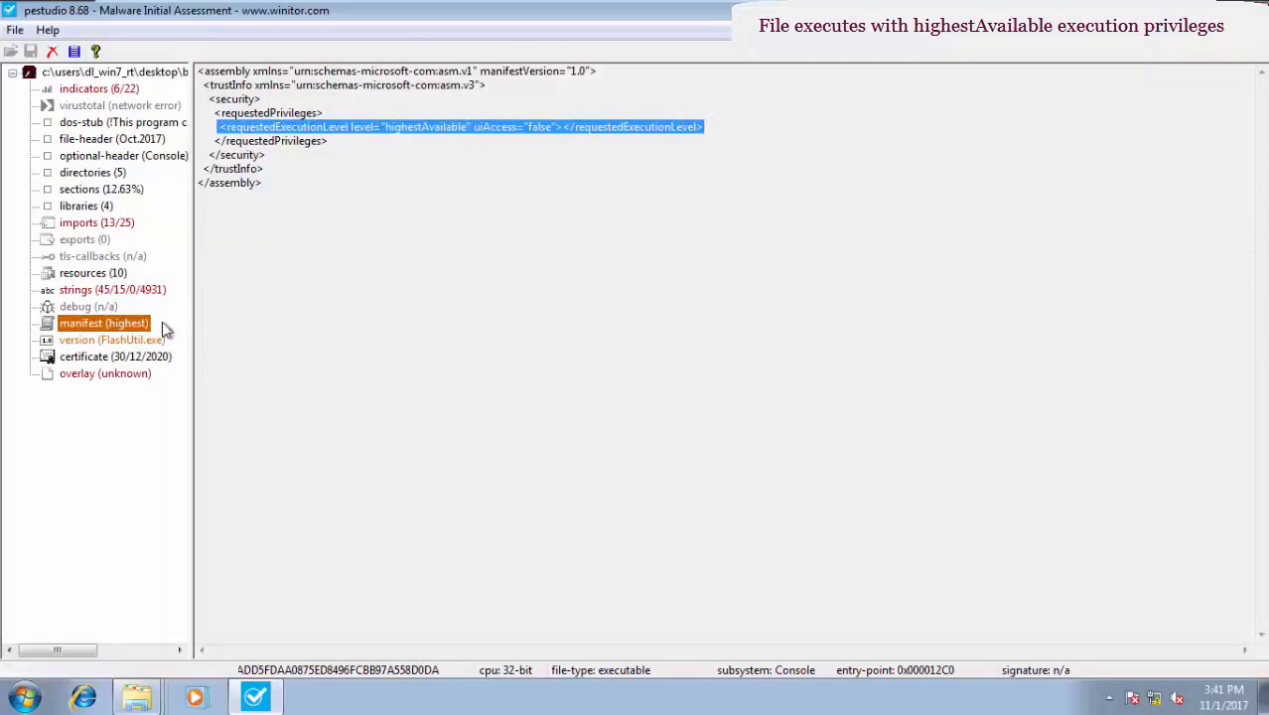
{"action": "left_click", "coordinate": [109, 340]}
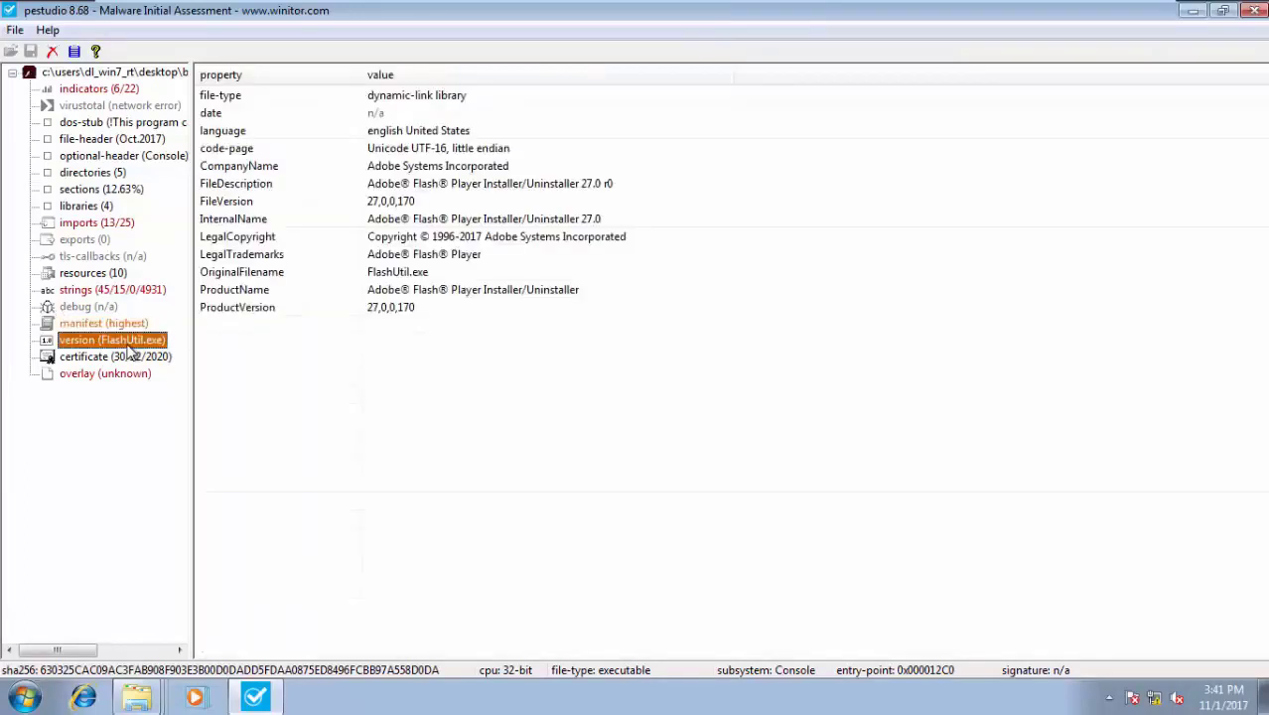
{"action": "left_click", "coordinate": [128, 359]}
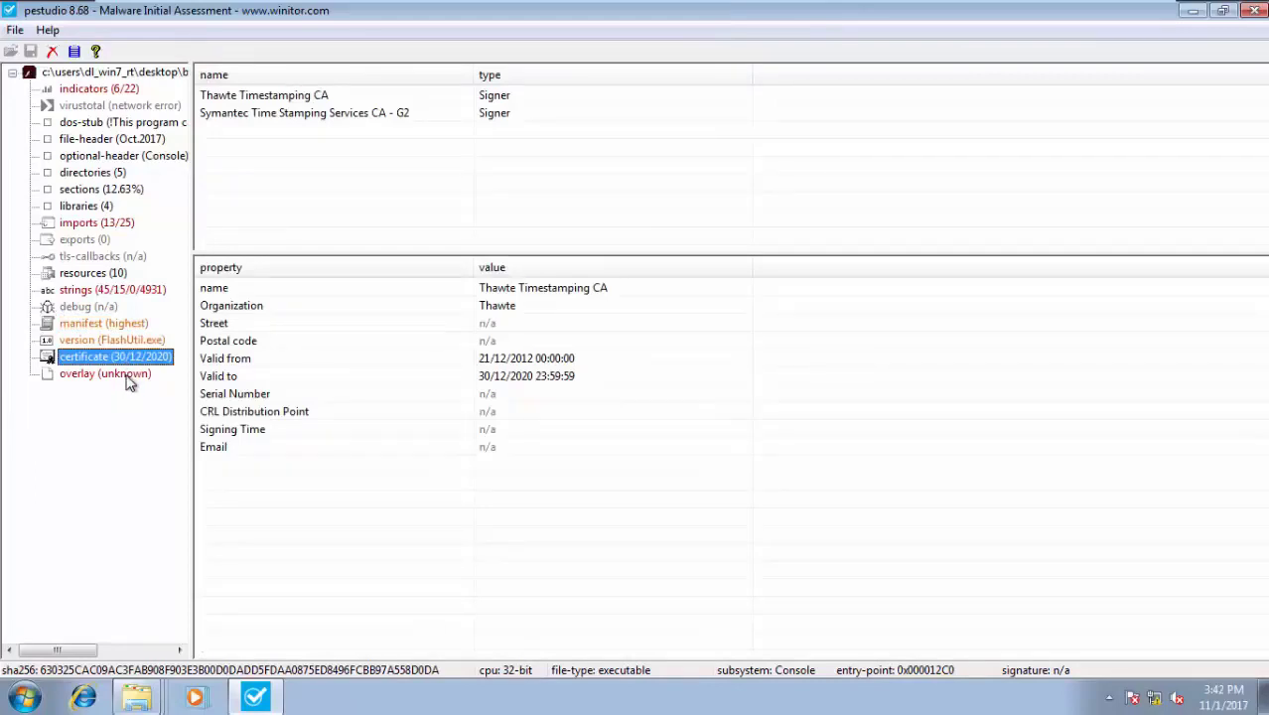
{"action": "left_click", "coordinate": [127, 377]}
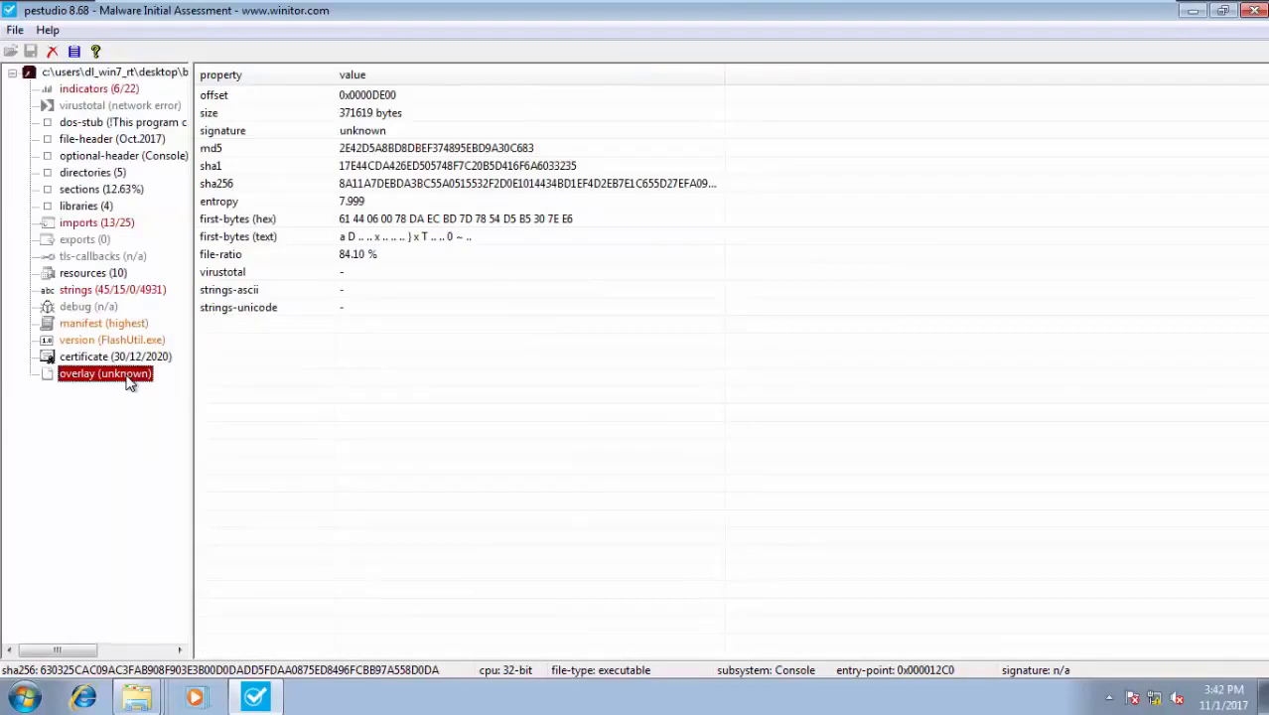
{"action": "left_click", "coordinate": [100, 78]}
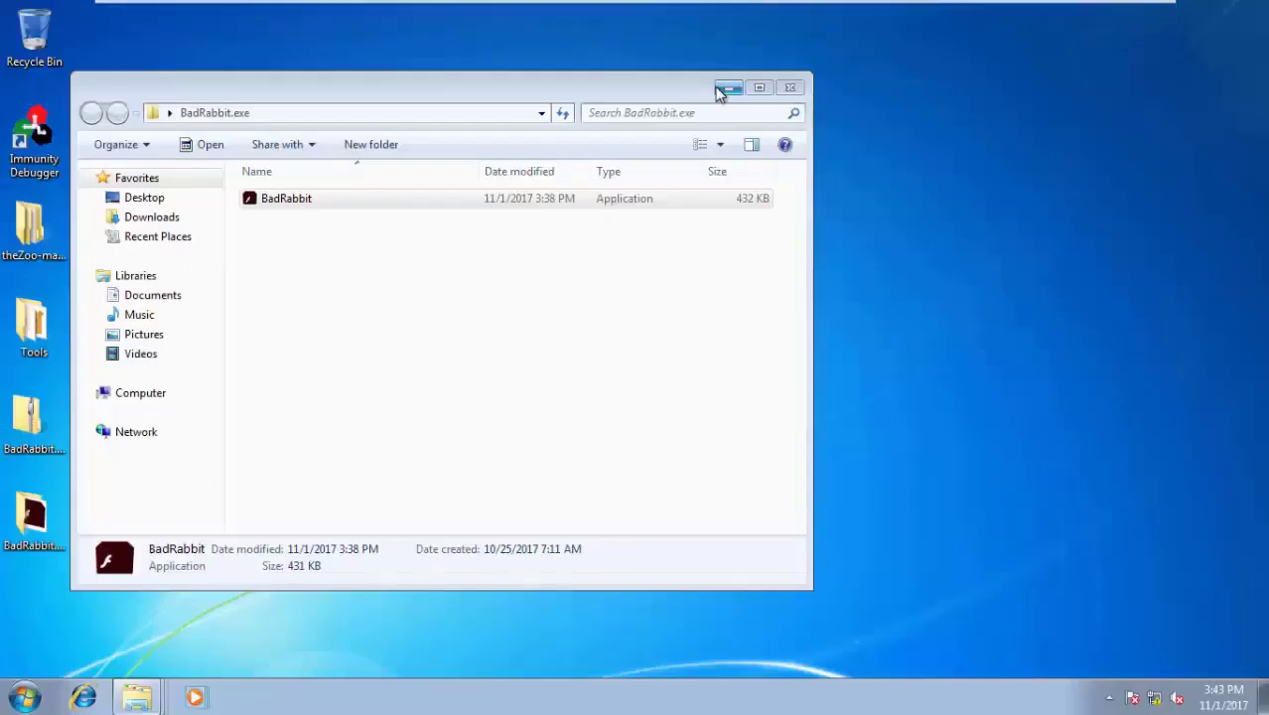
In VMware Workstation, disconnect Network adapter 1 from the DSCI-Lab-Win7 virtual machine.
{"action": "mouse_move", "coordinate": [342, 3]}
{"action": "left_click", "coordinate": [183, 13]}
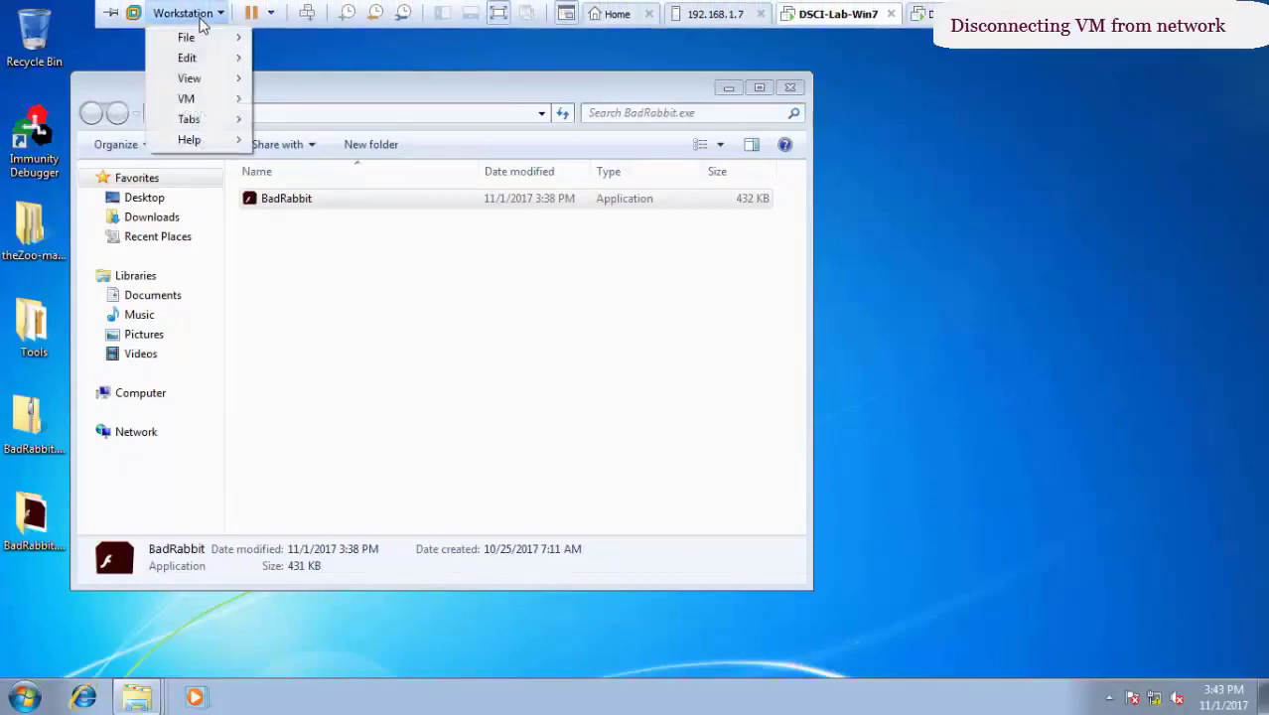
{"action": "mouse_move", "coordinate": [227, 97]}
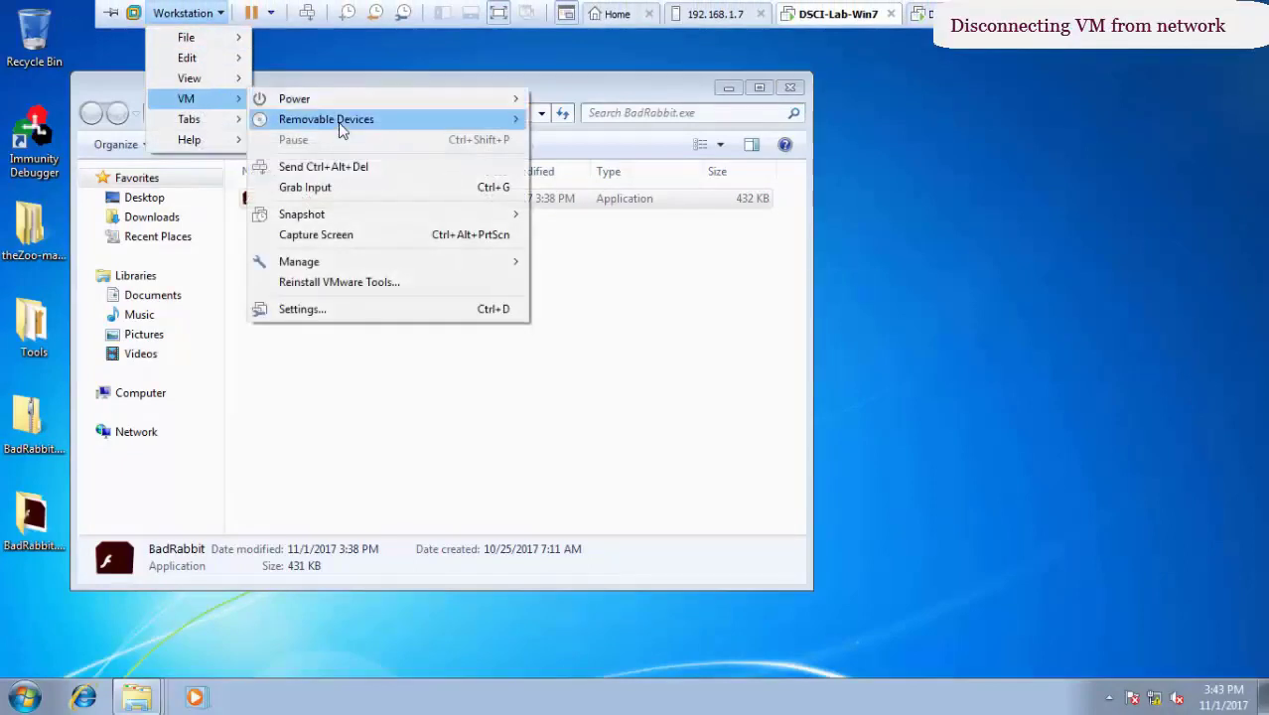
{"action": "mouse_move", "coordinate": [340, 122]}
{"action": "mouse_move", "coordinate": [691, 142]}
{"action": "left_click", "coordinate": [879, 142]}
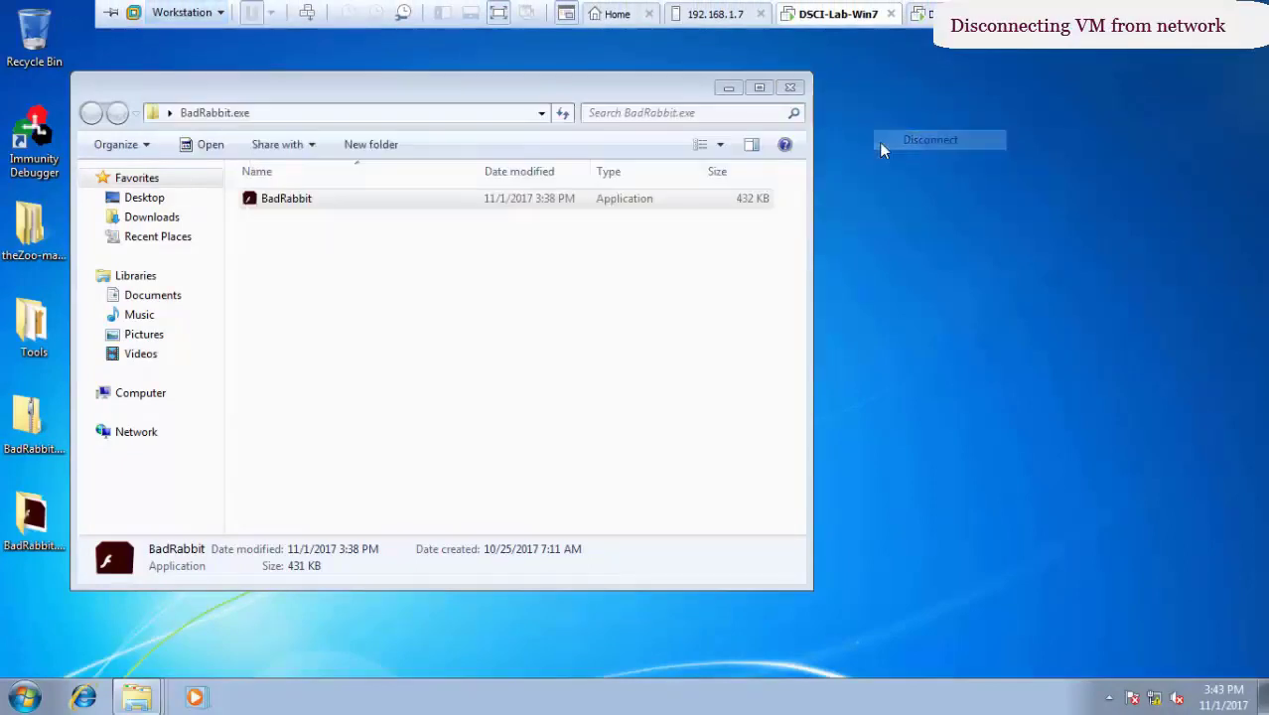
Disconnect Network adapter 2 from the DSCI-Lab-Win7 virtual machine as well.
{"action": "left_click", "coordinate": [211, 14]}
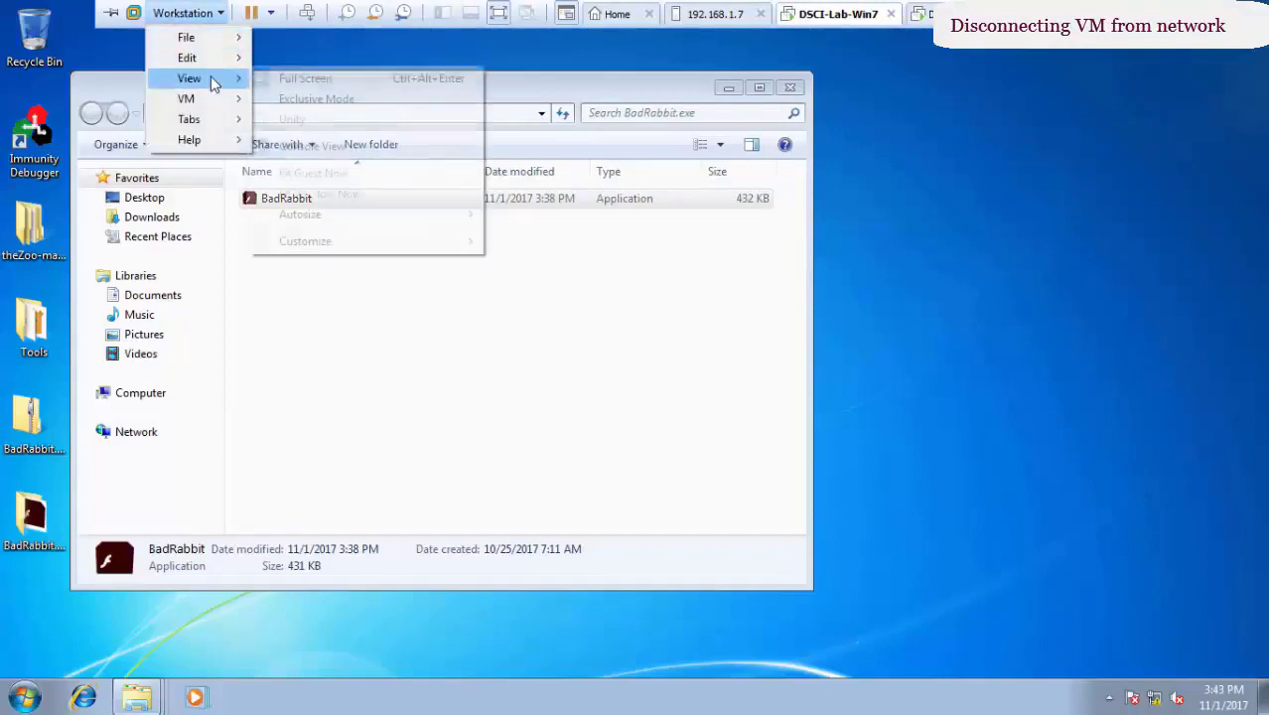
{"action": "mouse_move", "coordinate": [220, 106]}
{"action": "mouse_move", "coordinate": [334, 119]}
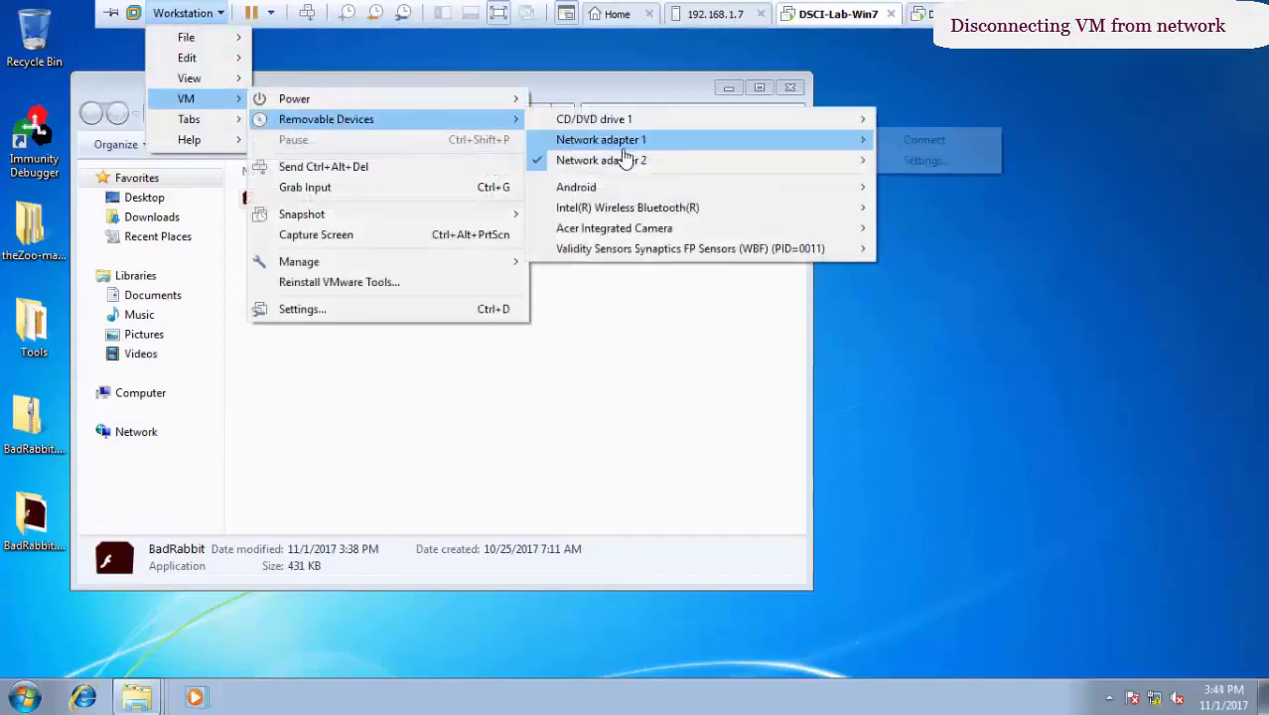
{"action": "mouse_move", "coordinate": [635, 161]}
{"action": "left_click", "coordinate": [898, 164]}
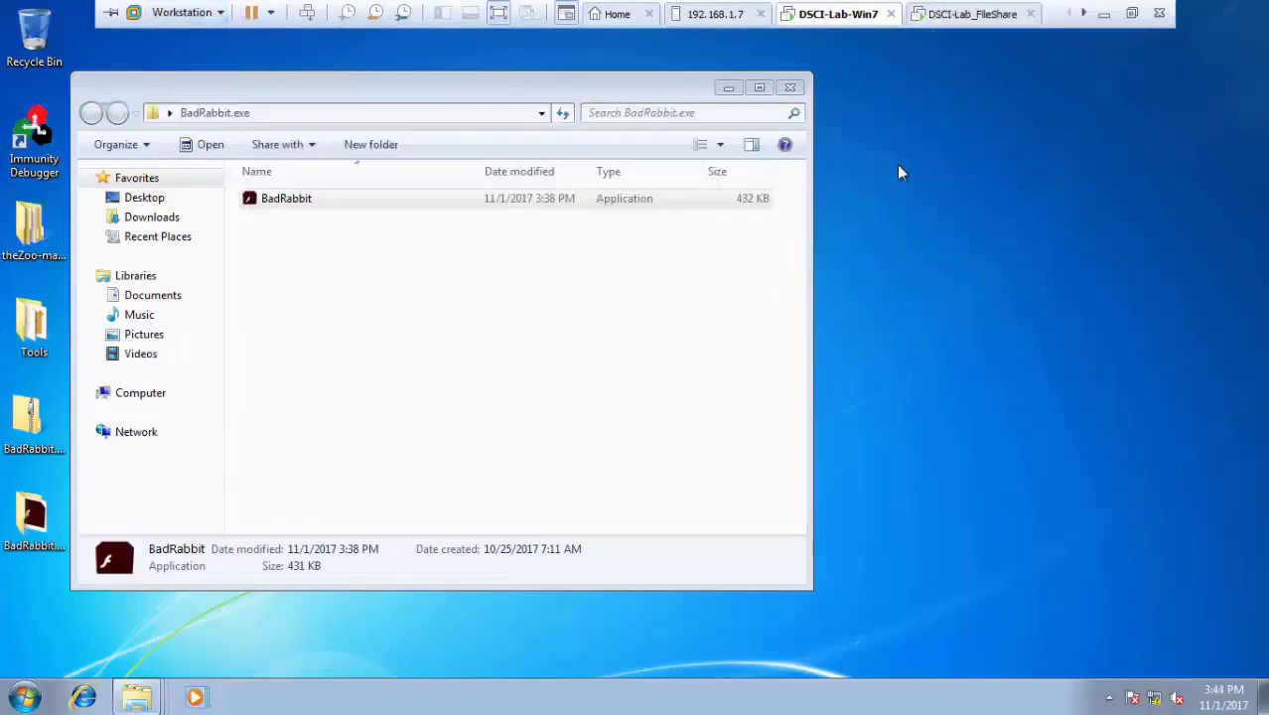
Browse from Computer to the folder C:\Python27\Lib\bsddb on the Windows 7 virtual machine.
{"action": "left_click", "coordinate": [23, 697]}
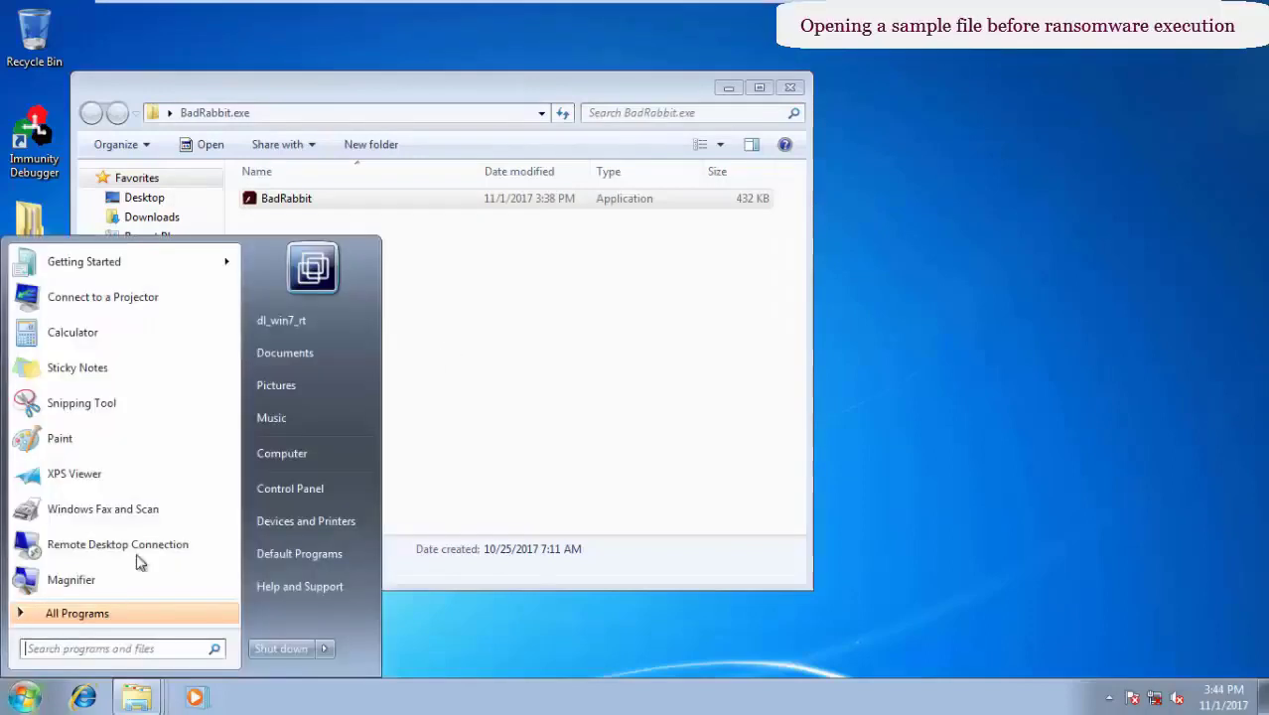
{"action": "left_click", "coordinate": [310, 455]}
{"action": "double_click", "coordinate": [407, 266]}
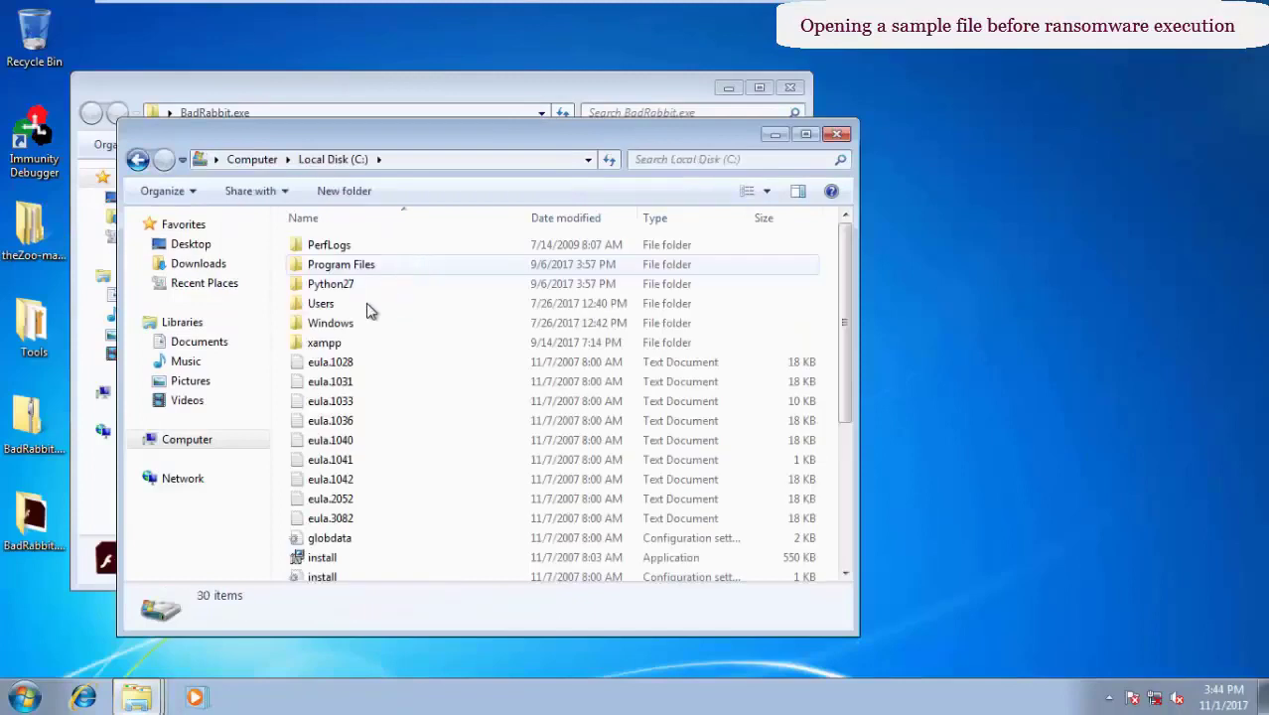
{"action": "double_click", "coordinate": [357, 286]}
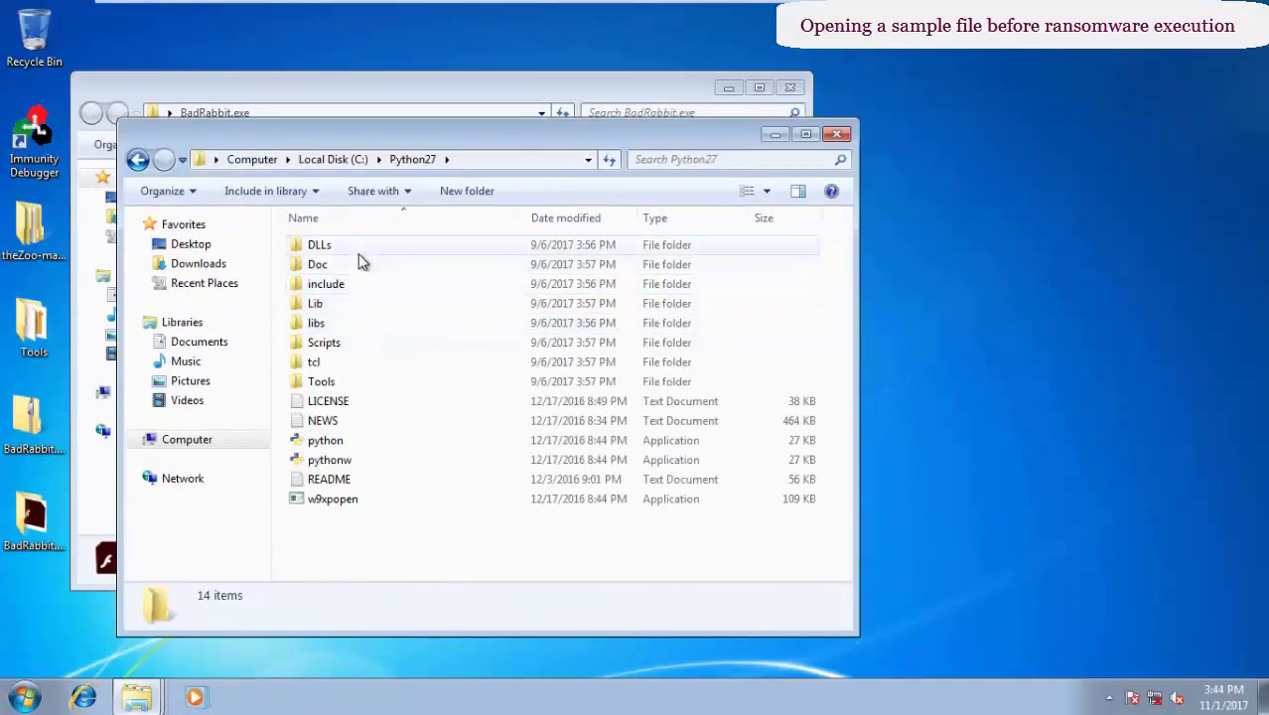
{"action": "double_click", "coordinate": [368, 307]}
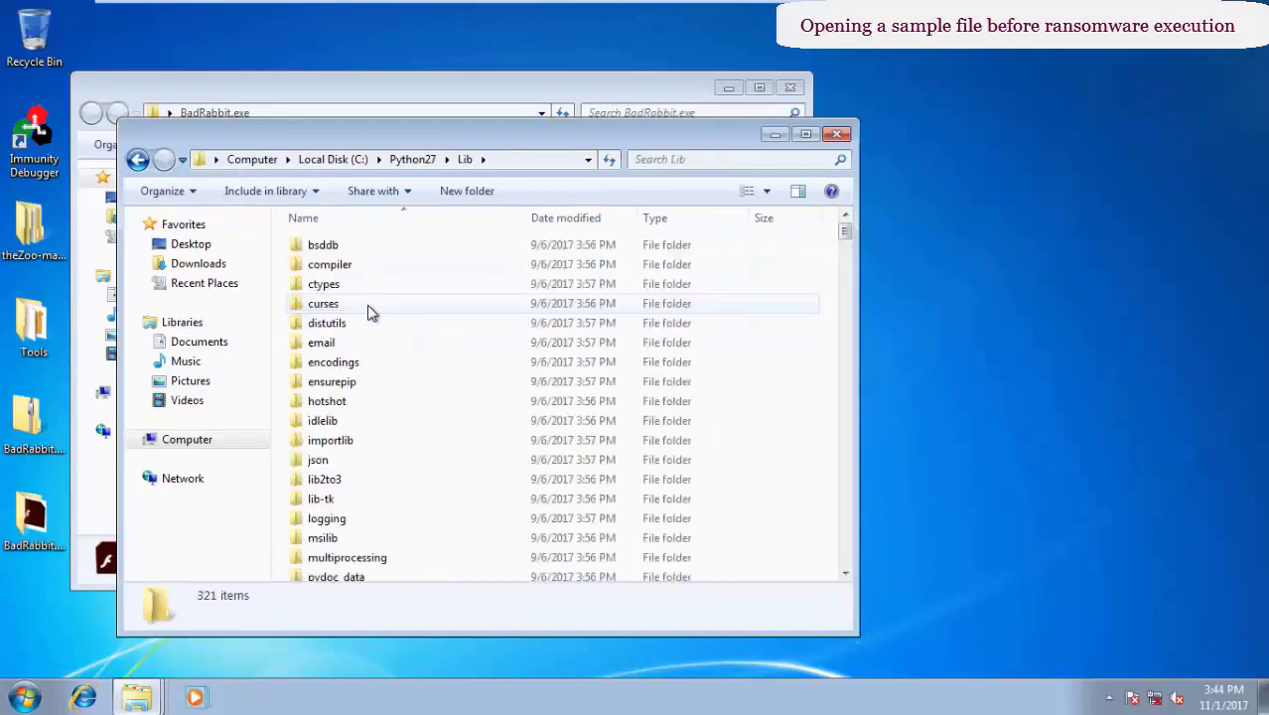
{"action": "double_click", "coordinate": [363, 249]}
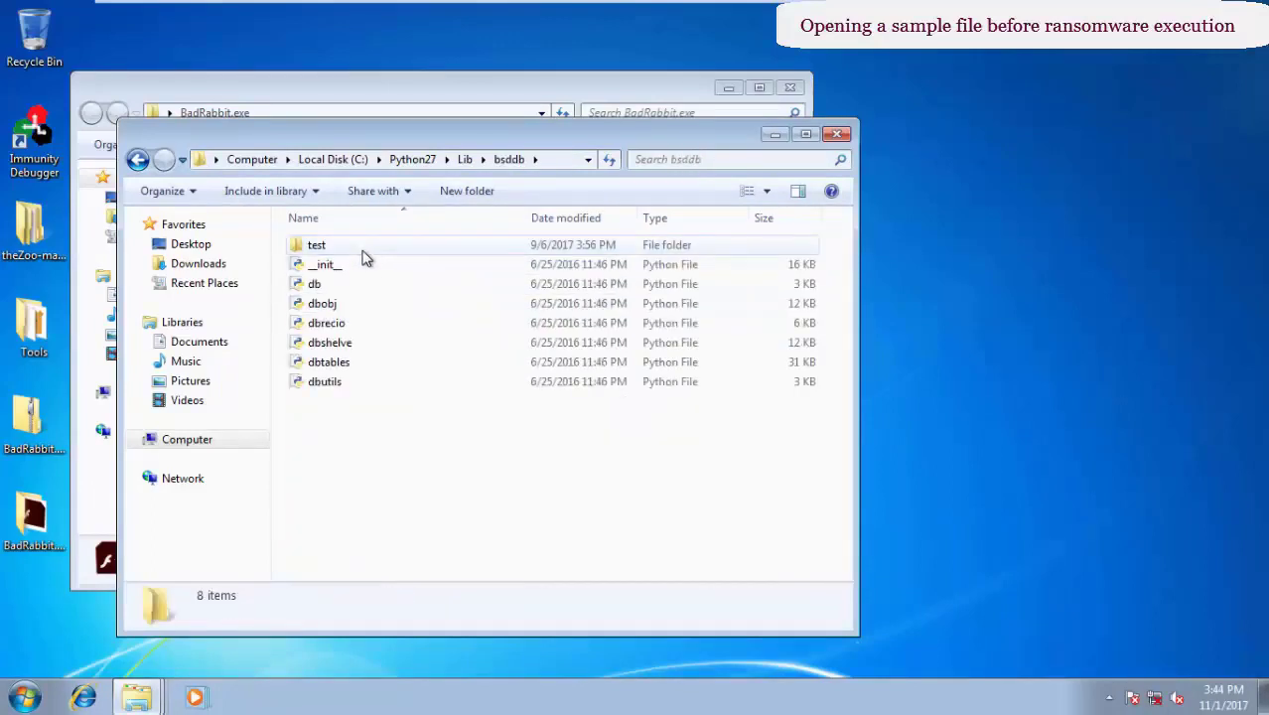
Open the dbobj Python file in IDLE, read through its code, and close both the file and its folder.
{"action": "left_click", "coordinate": [358, 306]}
{"action": "right_click", "coordinate": [359, 309]}
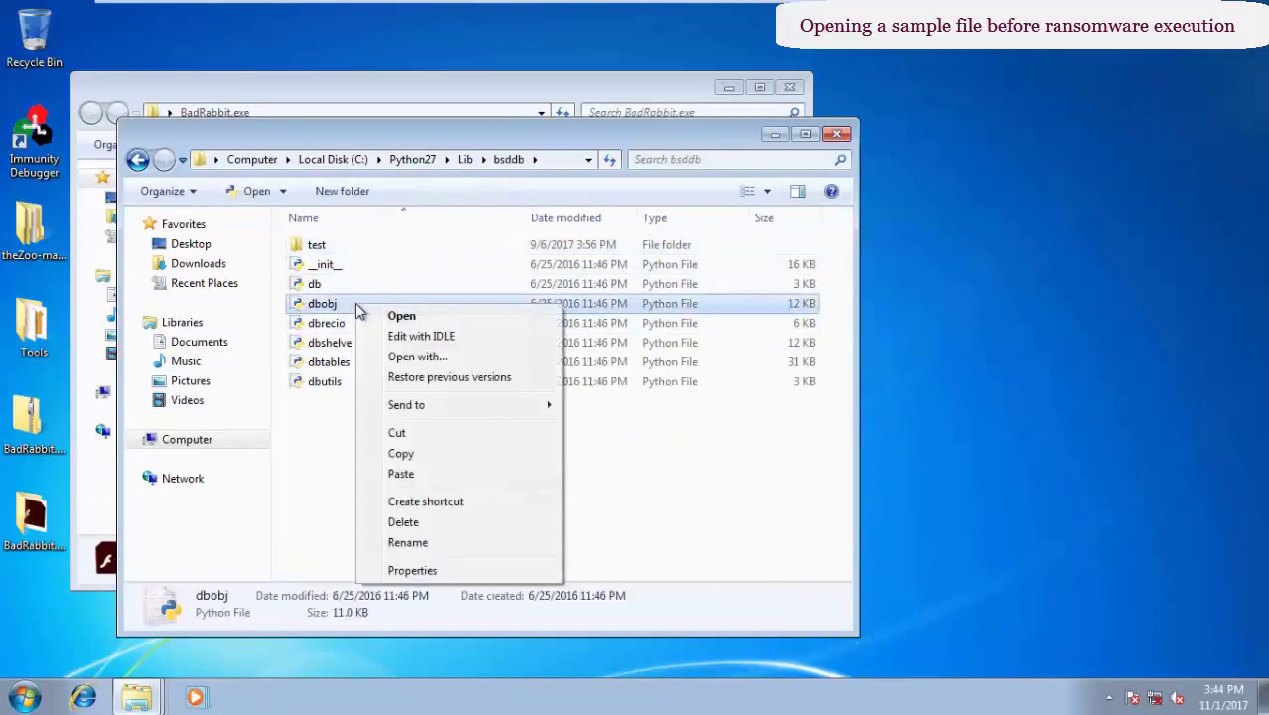
{"action": "left_click", "coordinate": [407, 338]}
{"action": "scroll", "coordinate": [414, 339], "scroll_direction": "down", "scroll_amount": 1}
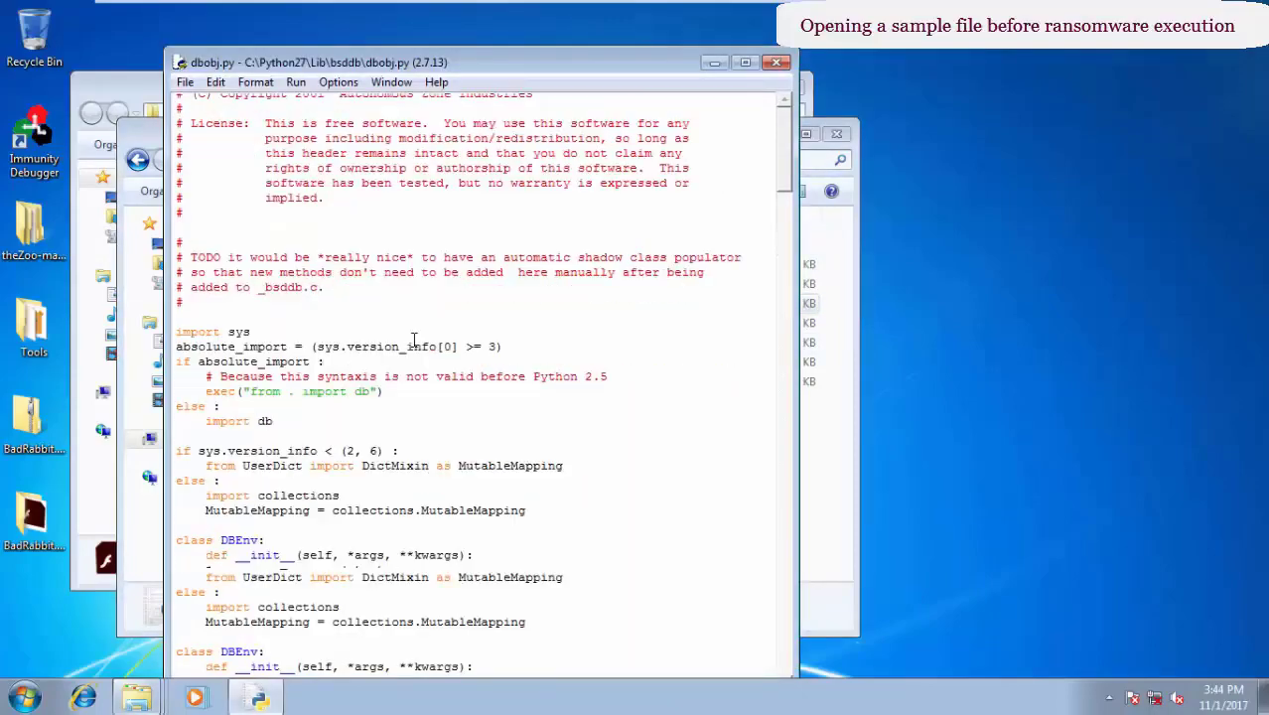
{"action": "scroll", "coordinate": [414, 340], "scroll_direction": "down", "scroll_amount": 10}
{"action": "scroll", "coordinate": [414, 339], "scroll_direction": "up", "scroll_amount": 12}
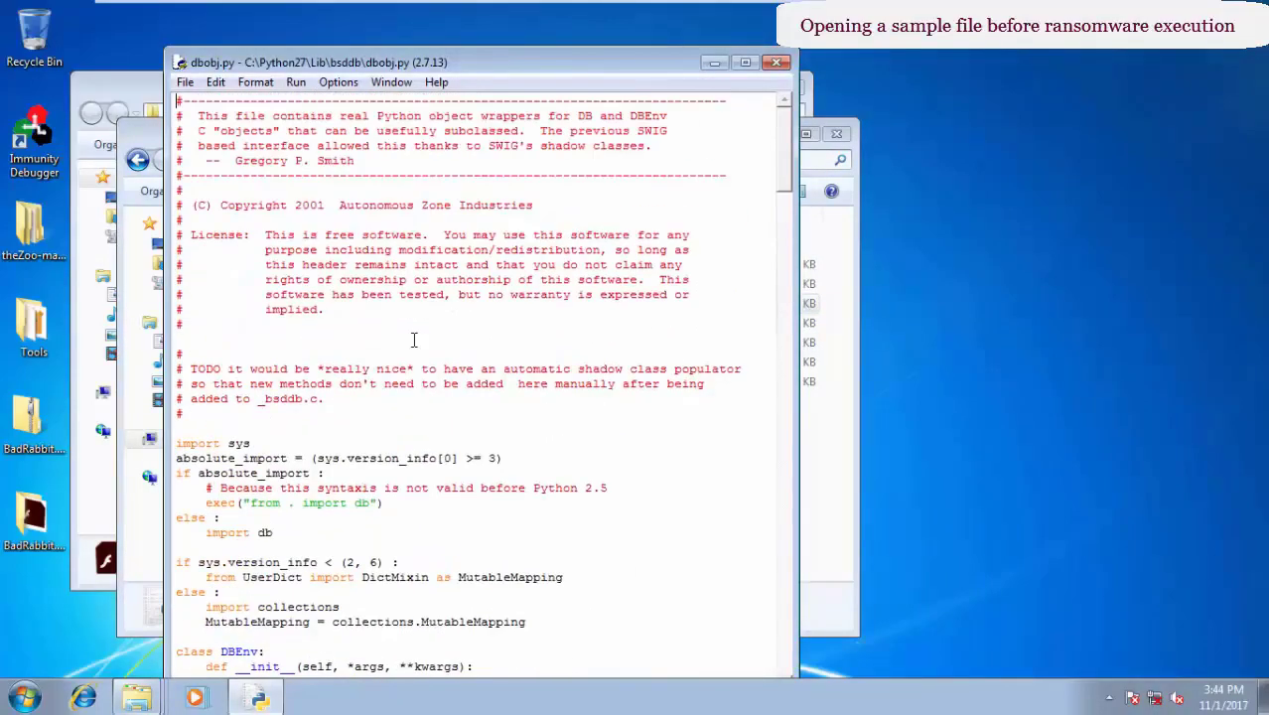
{"action": "left_click", "coordinate": [778, 65]}
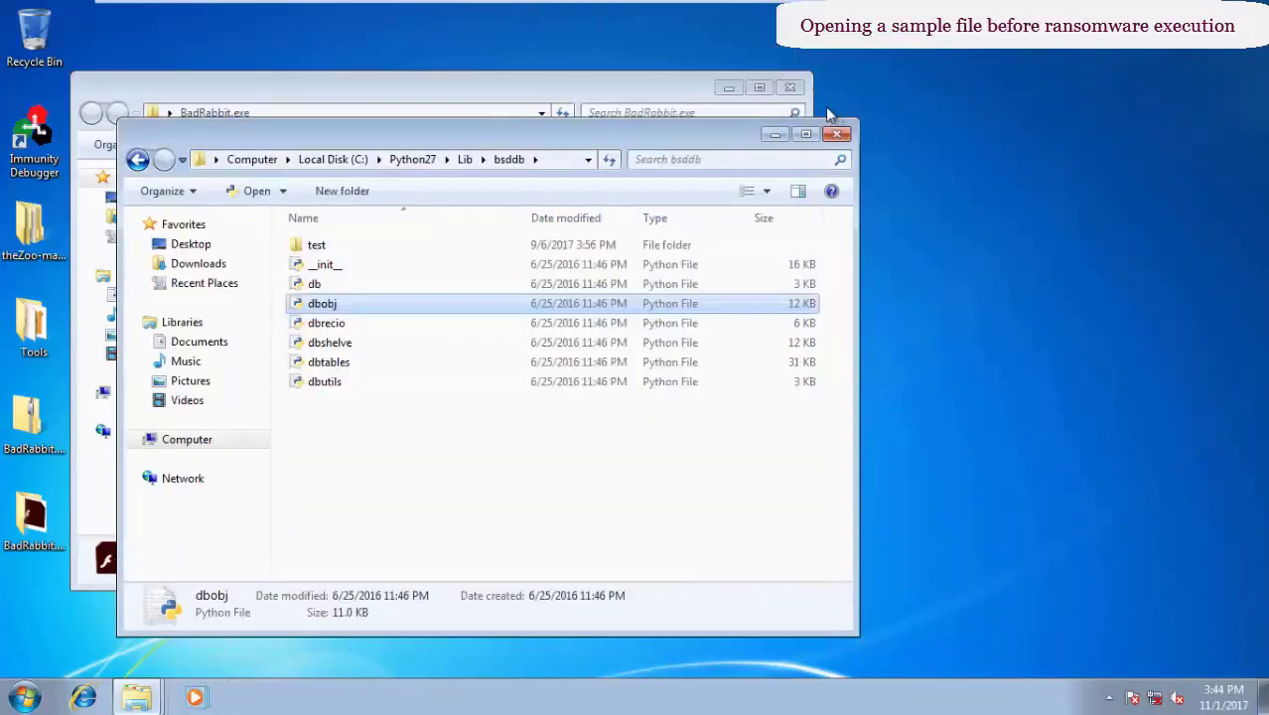
{"action": "left_click", "coordinate": [838, 135]}
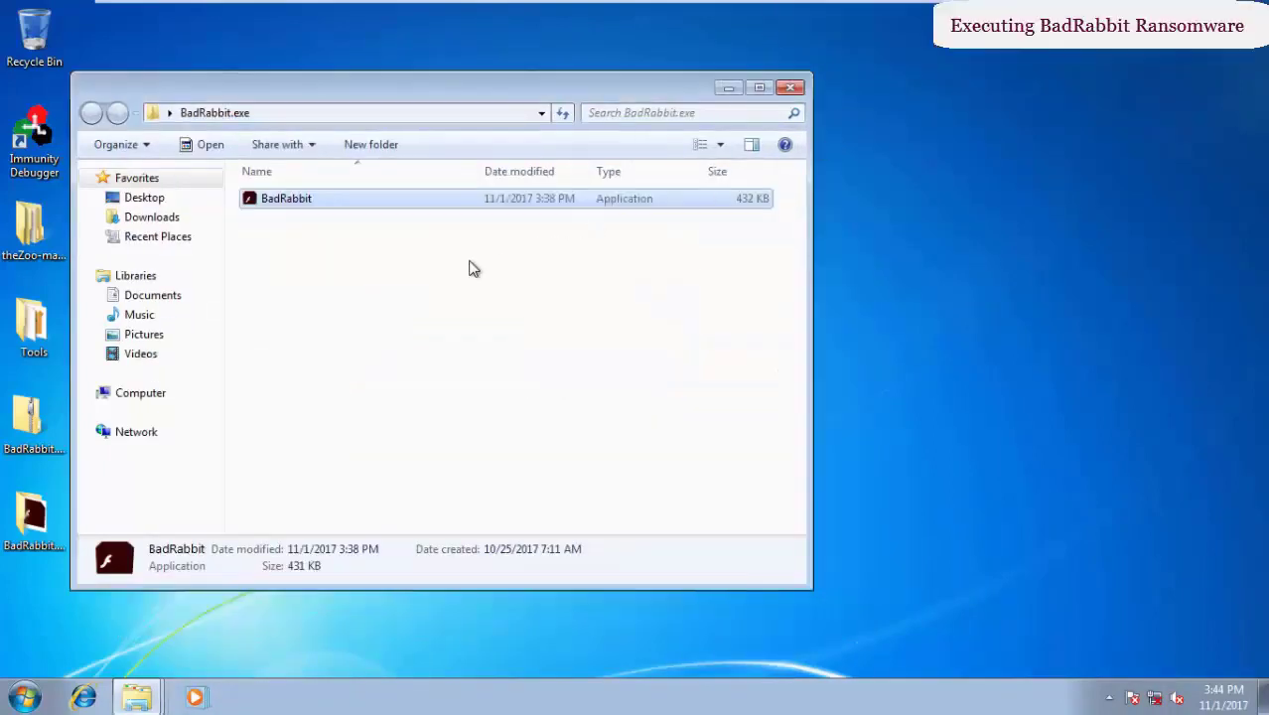
Execute the BadRabbit sample, and start Process Monitor in a maximized window with its license agreement accepted.
{"action": "double_click", "coordinate": [294, 206]}
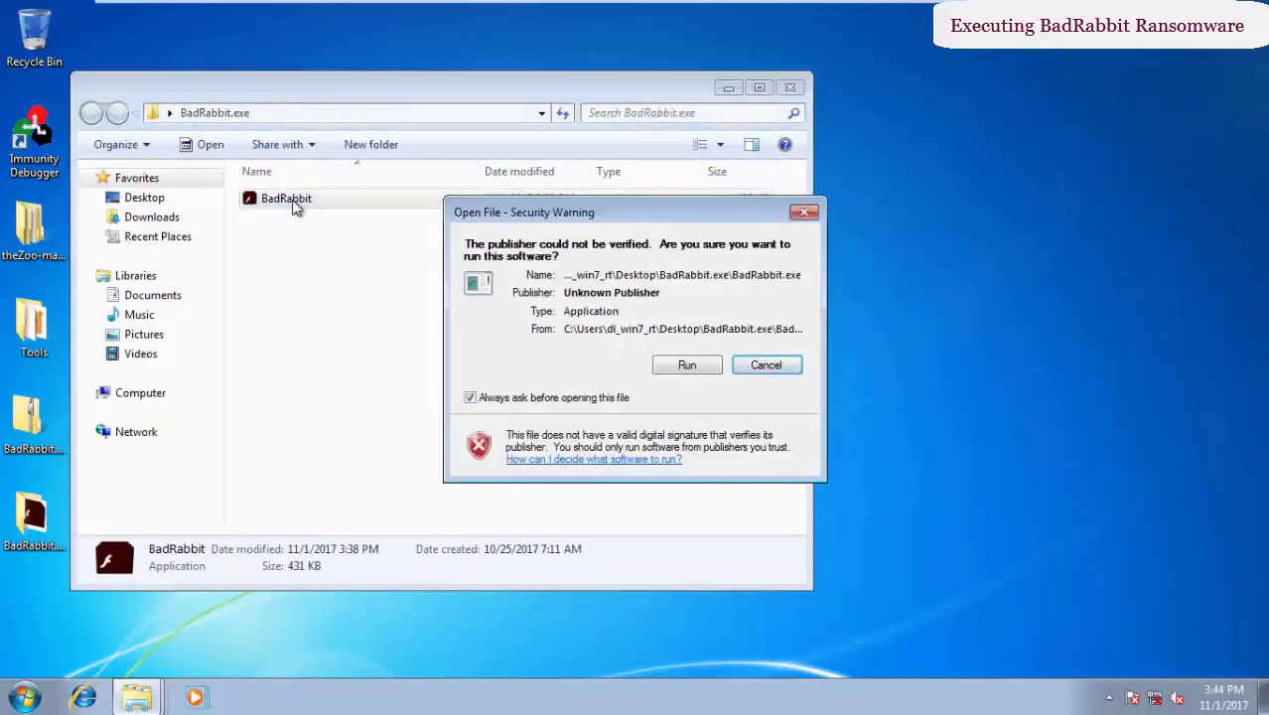
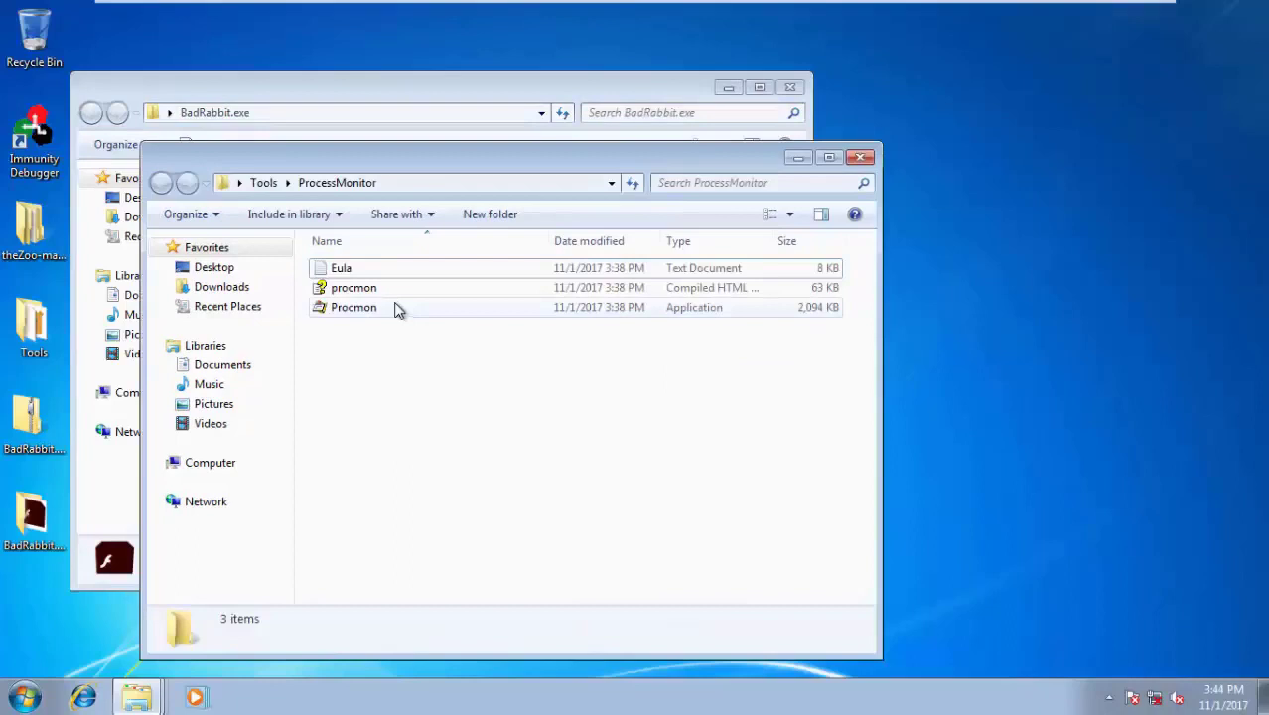
{"action": "double_click", "coordinate": [396, 308]}
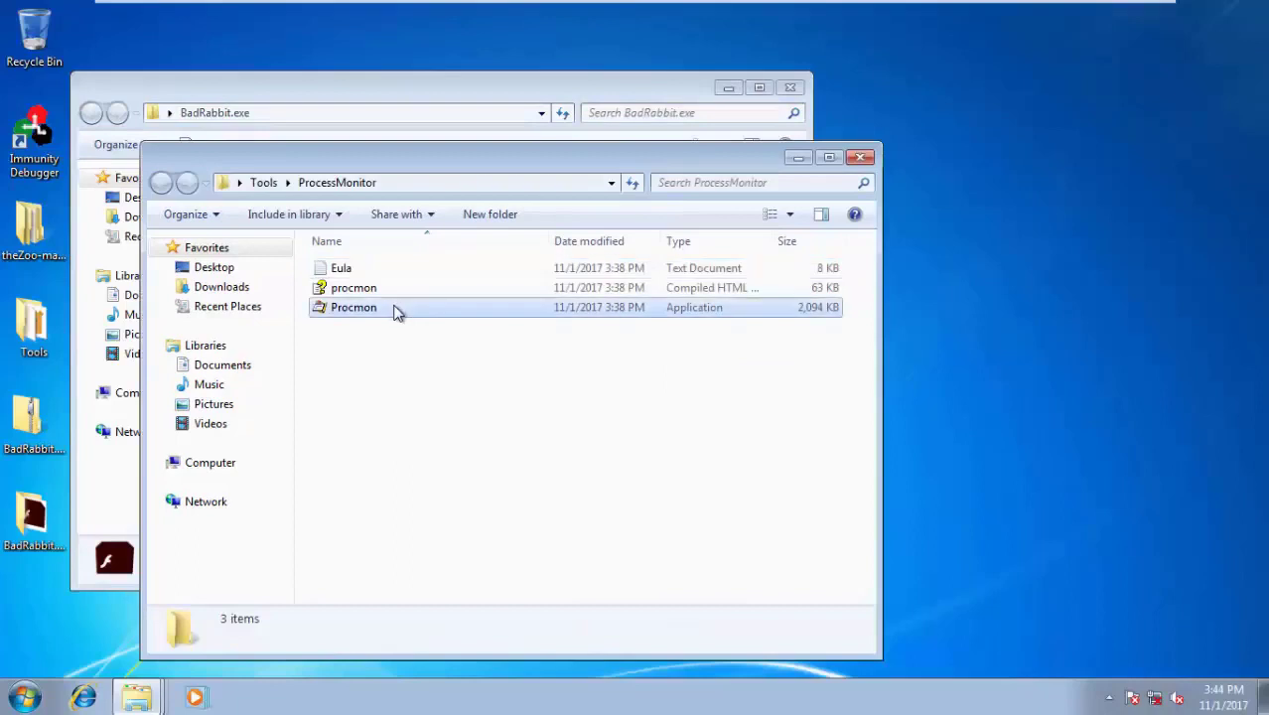
{"action": "left_click", "coordinate": [677, 365]}
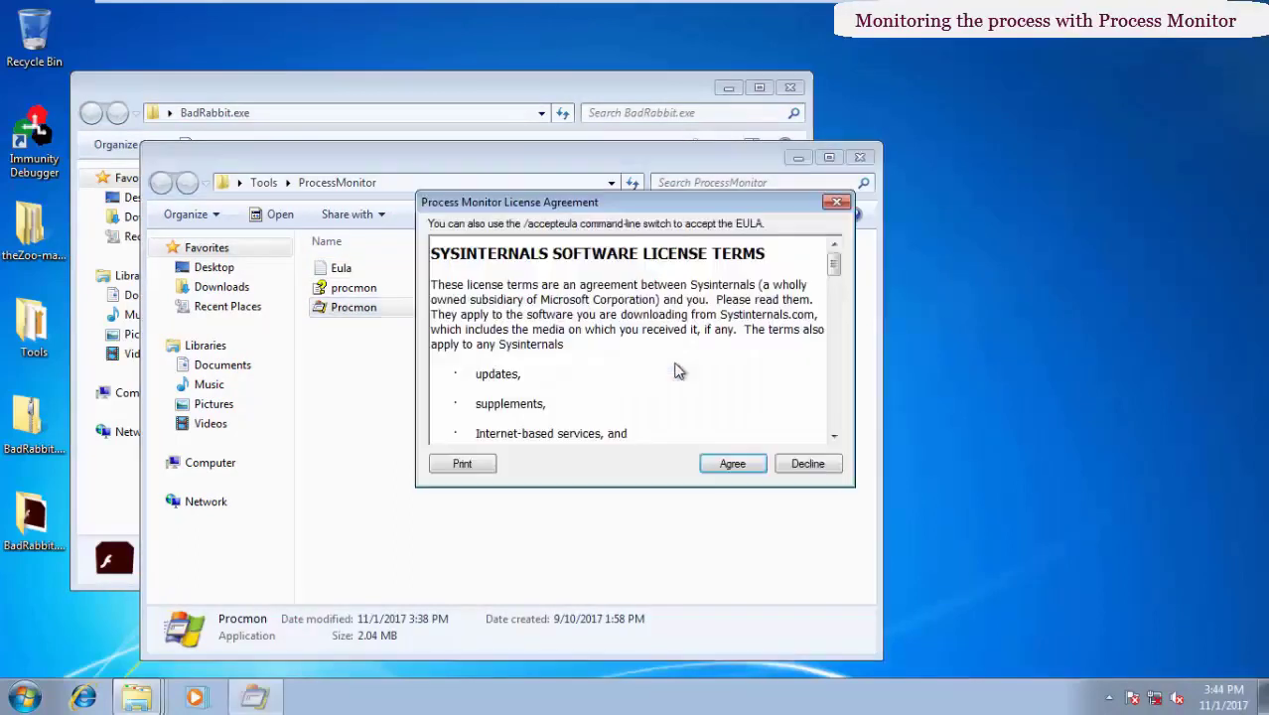
{"action": "left_click", "coordinate": [739, 465]}
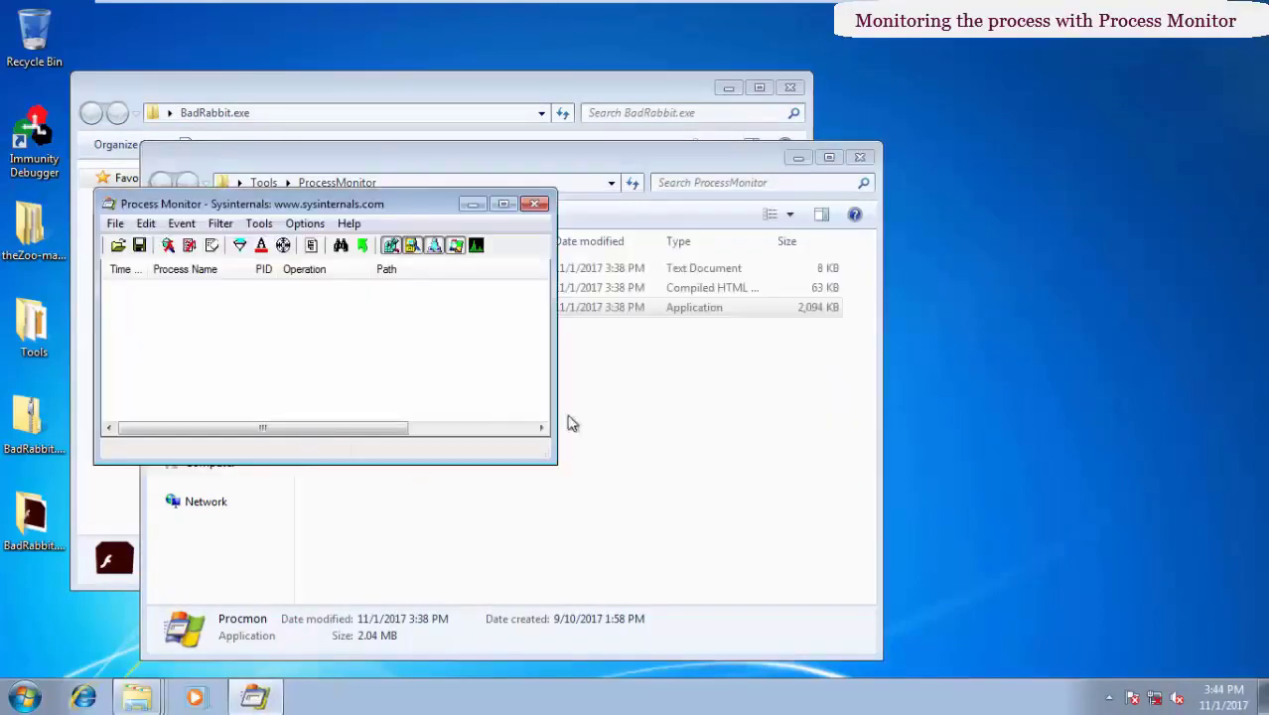
{"action": "left_click", "coordinate": [504, 205]}
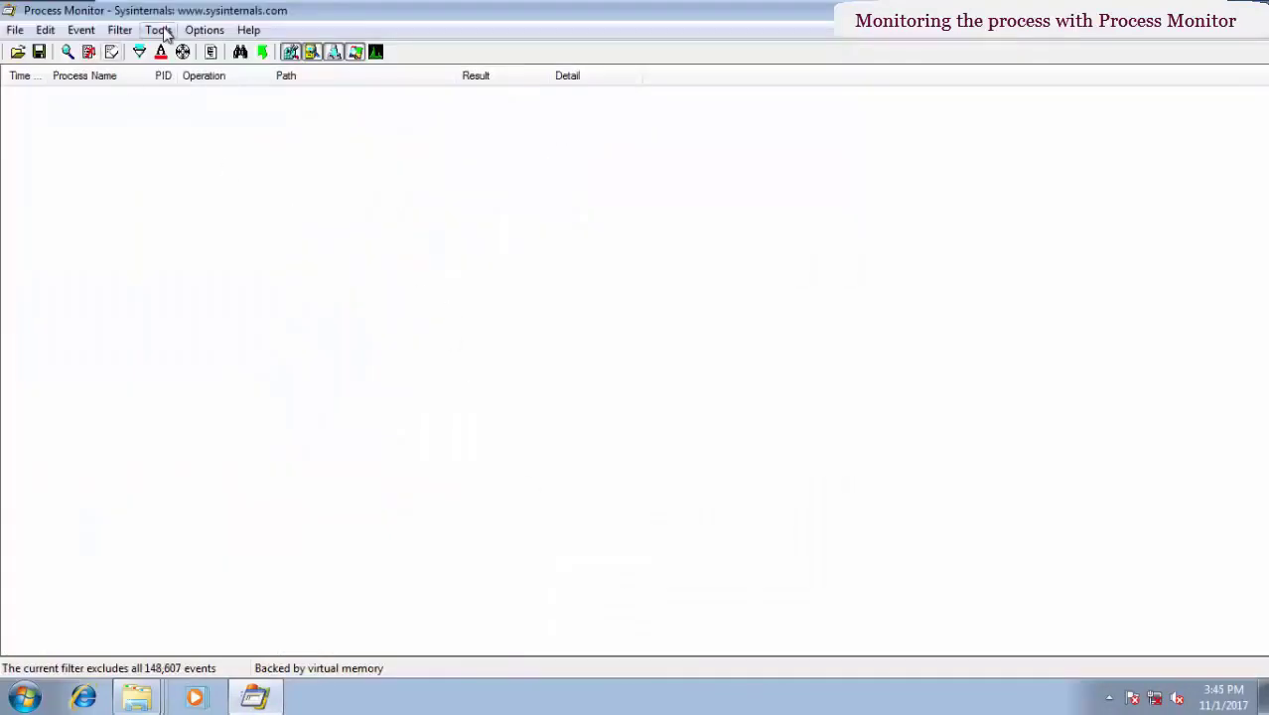
Open Process Monitor's process tree and select the BadRabbit.exe process under Explorer.EXE.
{"action": "left_click", "coordinate": [161, 31]}
{"action": "left_click", "coordinate": [181, 78]}
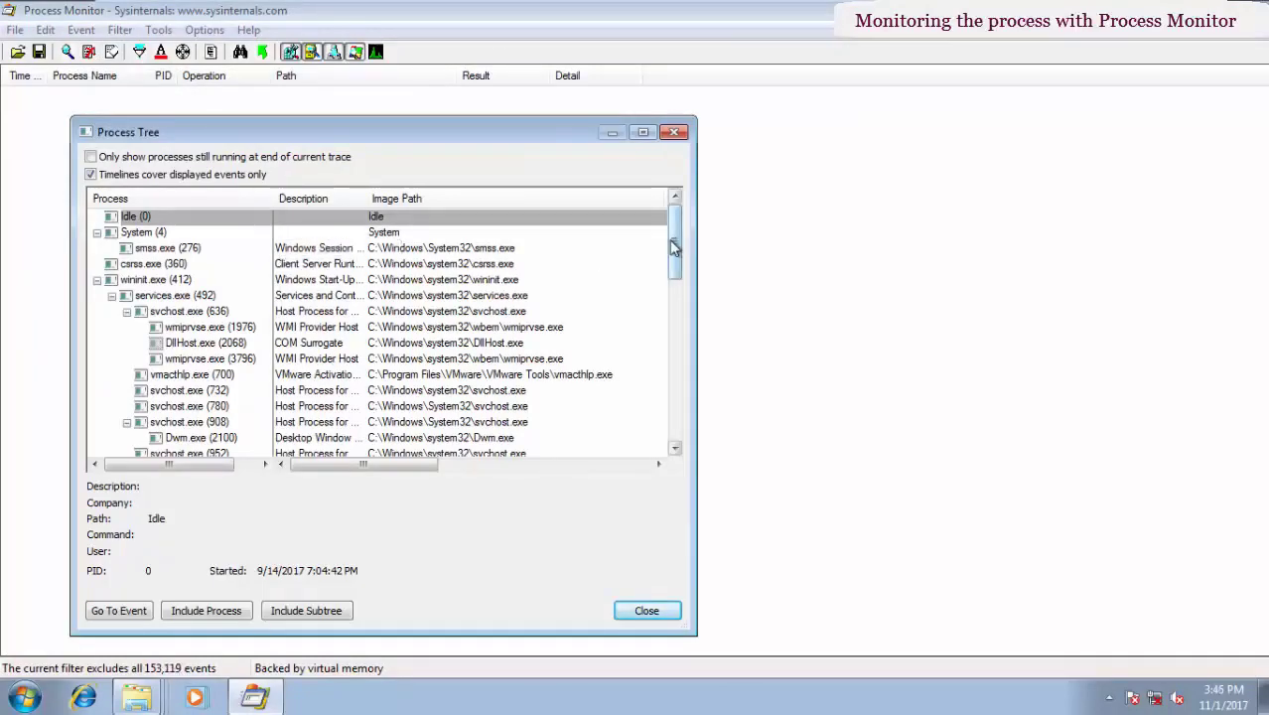
{"action": "left_click_drag", "start_coordinate": [673, 245], "coordinate": [712, 432]}
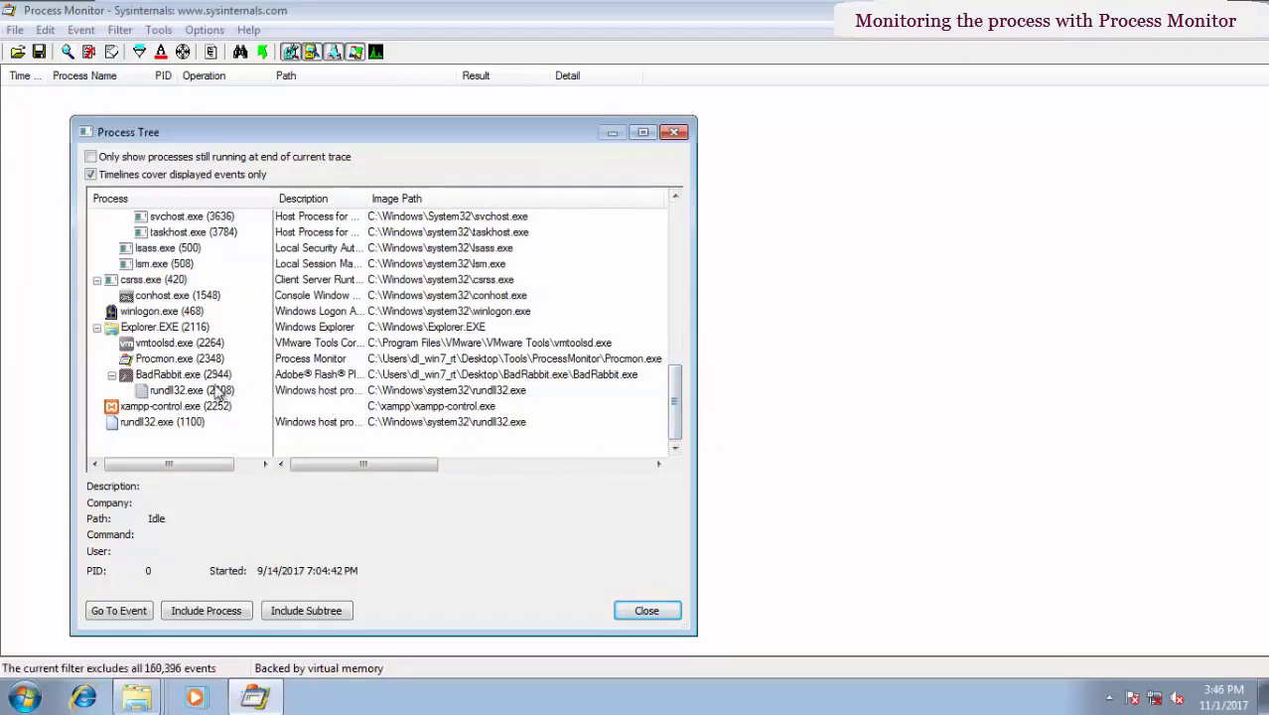
{"action": "left_click", "coordinate": [179, 382]}
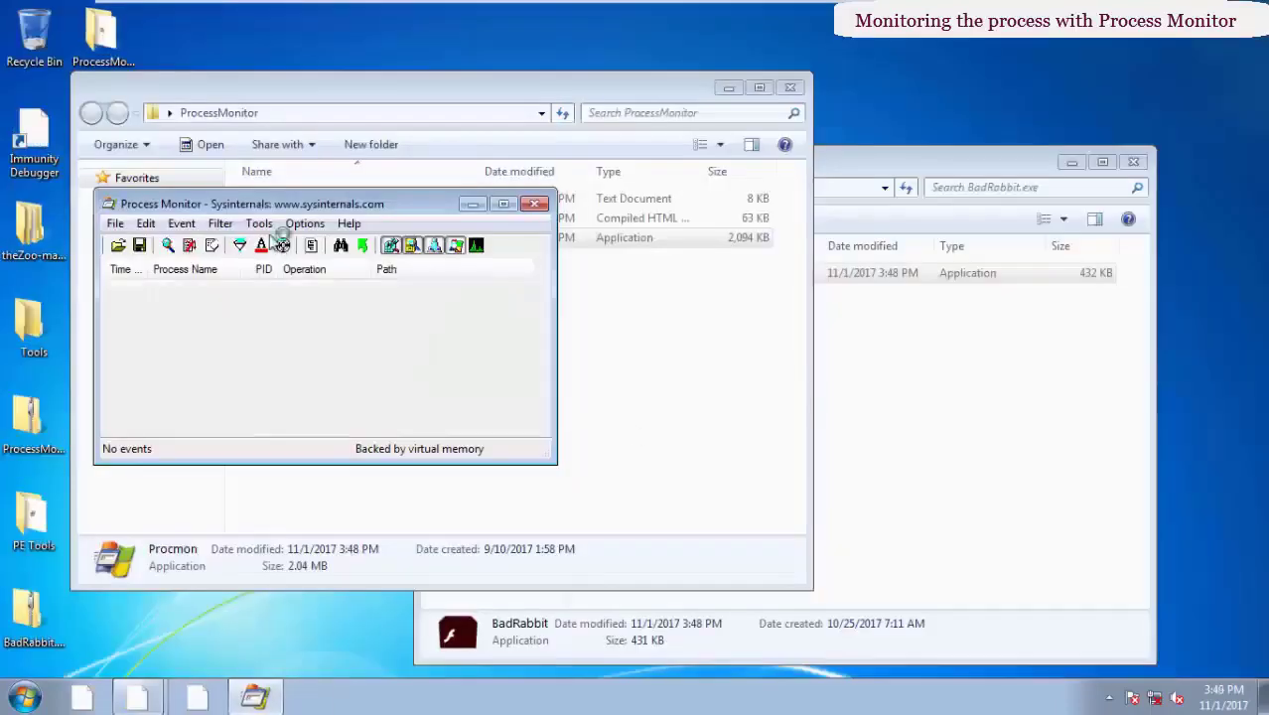
Find the top-level rundll32.exe in the process tree, go to its event in the capture, and close the tree.
{"action": "left_click", "coordinate": [261, 223]}
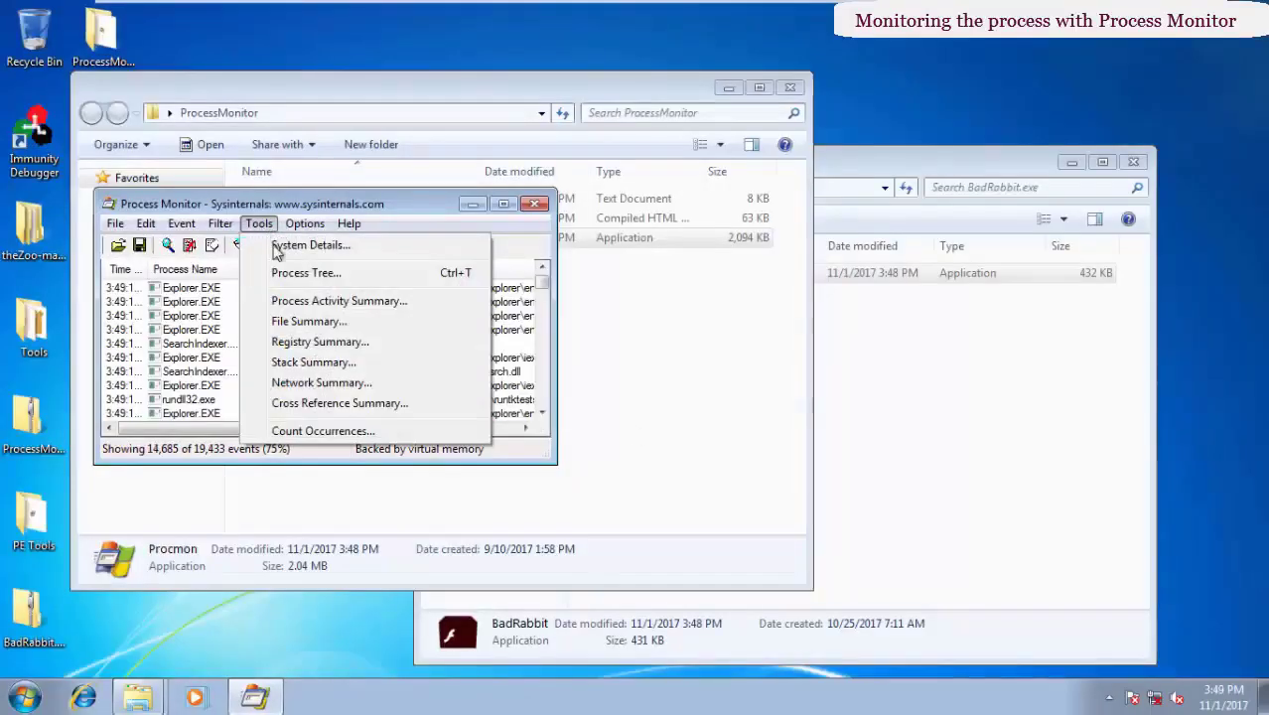
{"action": "left_click", "coordinate": [292, 274]}
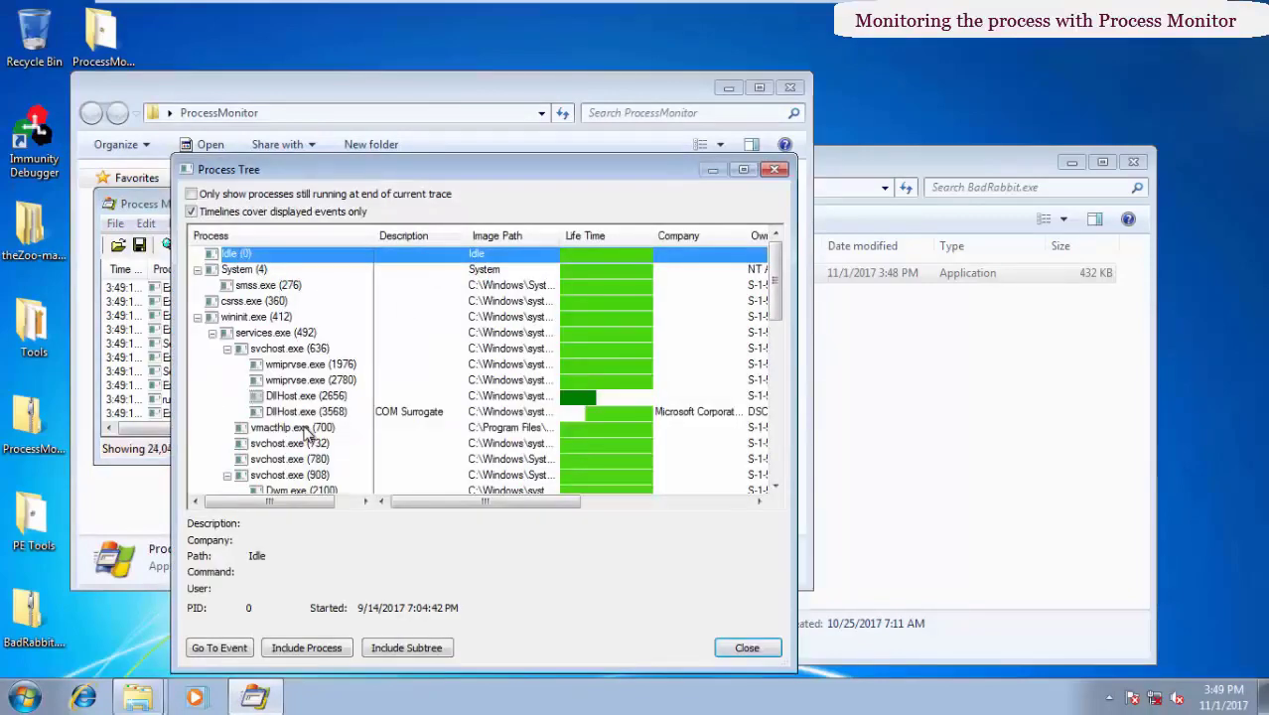
{"action": "scroll", "coordinate": [304, 434], "scroll_direction": "down", "scroll_amount": 10}
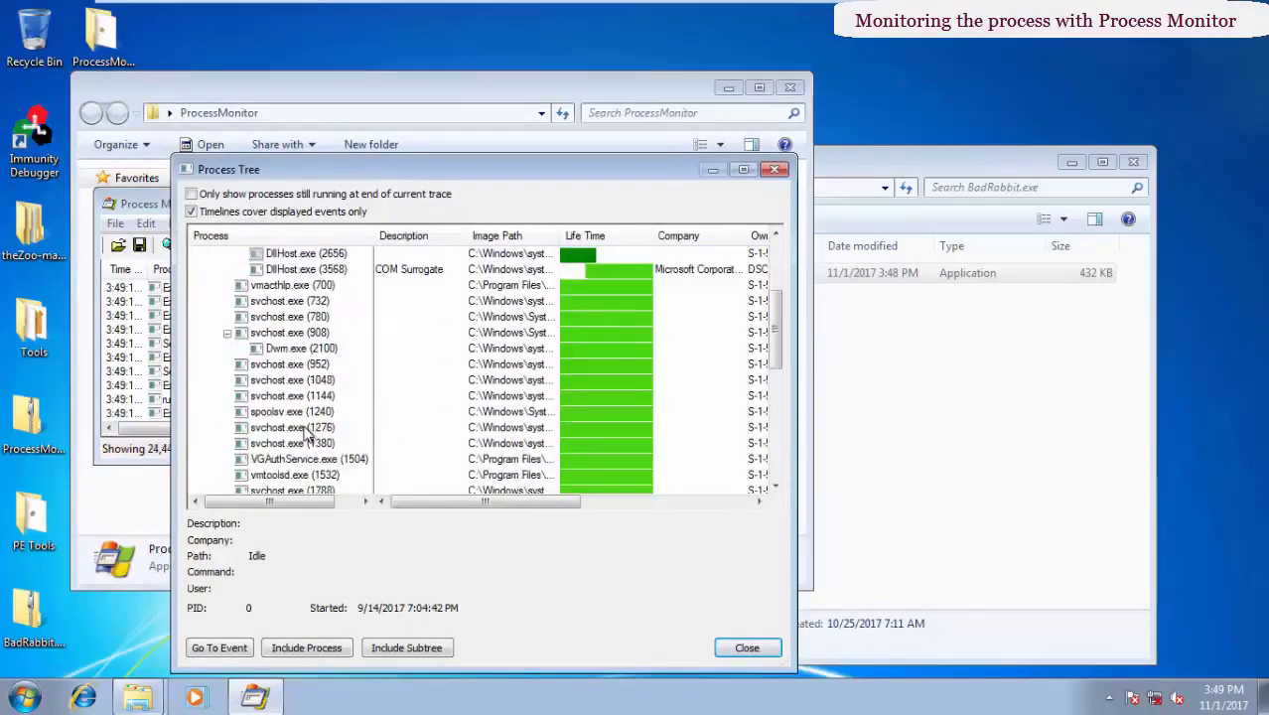
{"action": "left_click", "coordinate": [268, 458]}
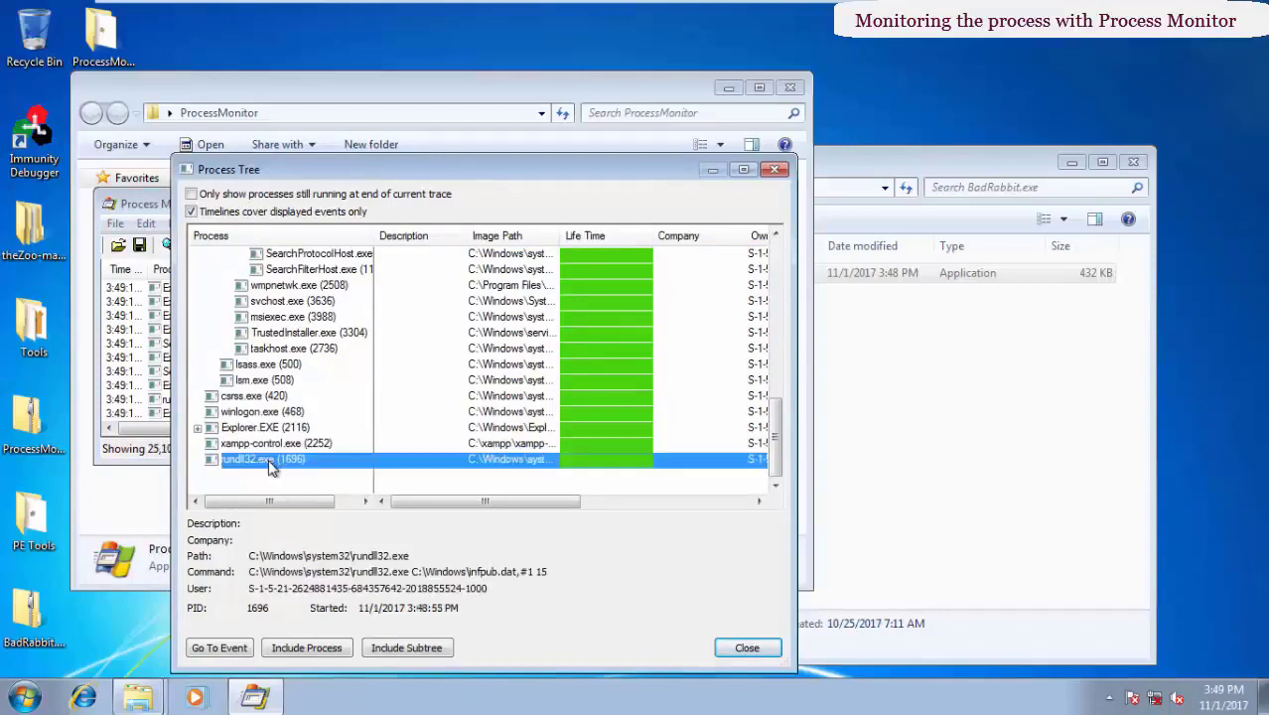
{"action": "right_click", "coordinate": [268, 459]}
{"action": "left_click", "coordinate": [290, 469]}
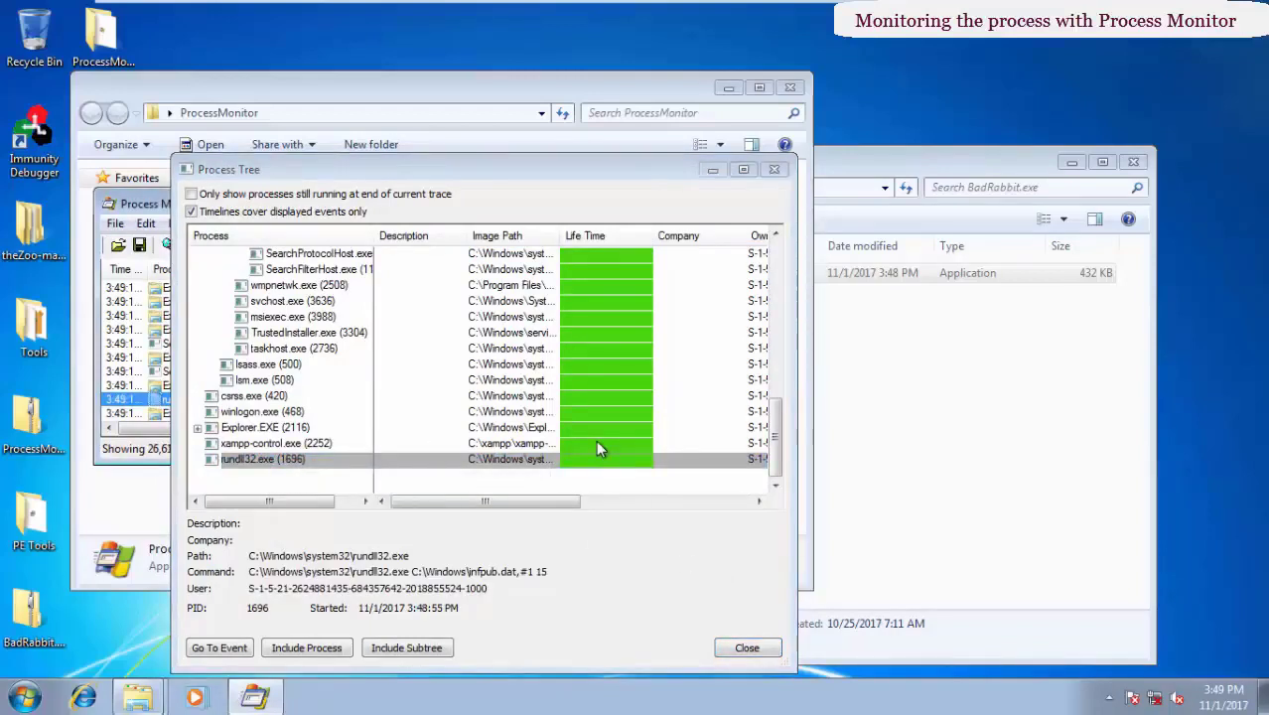
{"action": "left_click", "coordinate": [746, 648]}
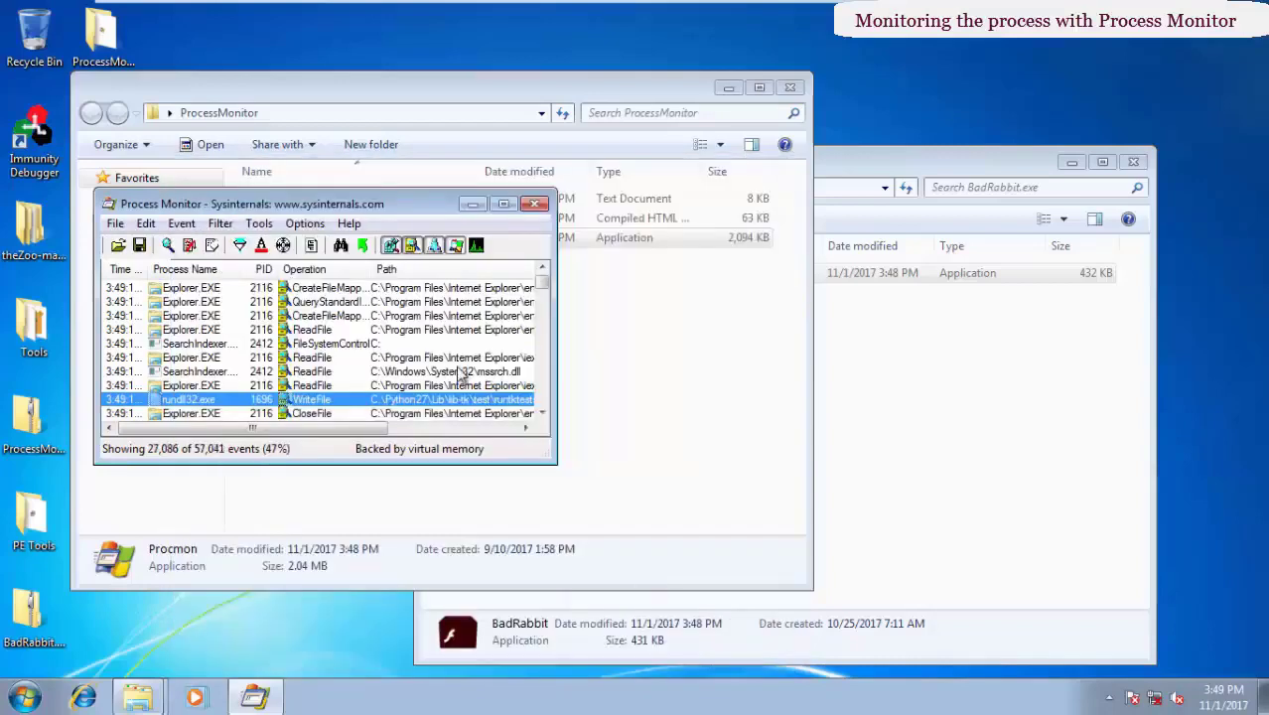
Maximize the event list and inspect rundll32.exe's WriteFile events, widening the Path column to show the full file paths.
{"action": "scroll", "coordinate": [490, 341], "scroll_direction": "down", "scroll_amount": 2}
{"action": "left_click", "coordinate": [503, 203]}
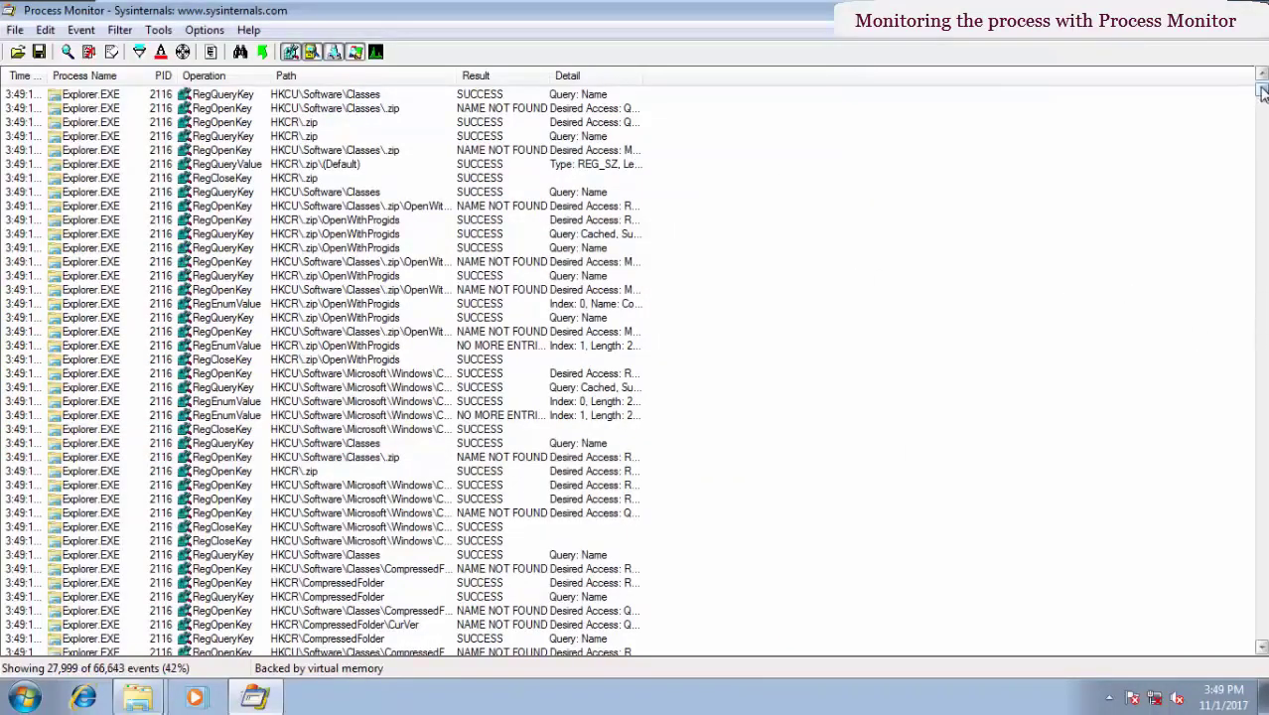
{"action": "mouse_move", "coordinate": [1262, 91]}
{"action": "left_mouse_down"}
{"action": "mouse_move", "coordinate": [1262, 632]}
{"action": "mouse_move", "coordinate": [1262, 89]}
{"action": "left_mouse_up"}
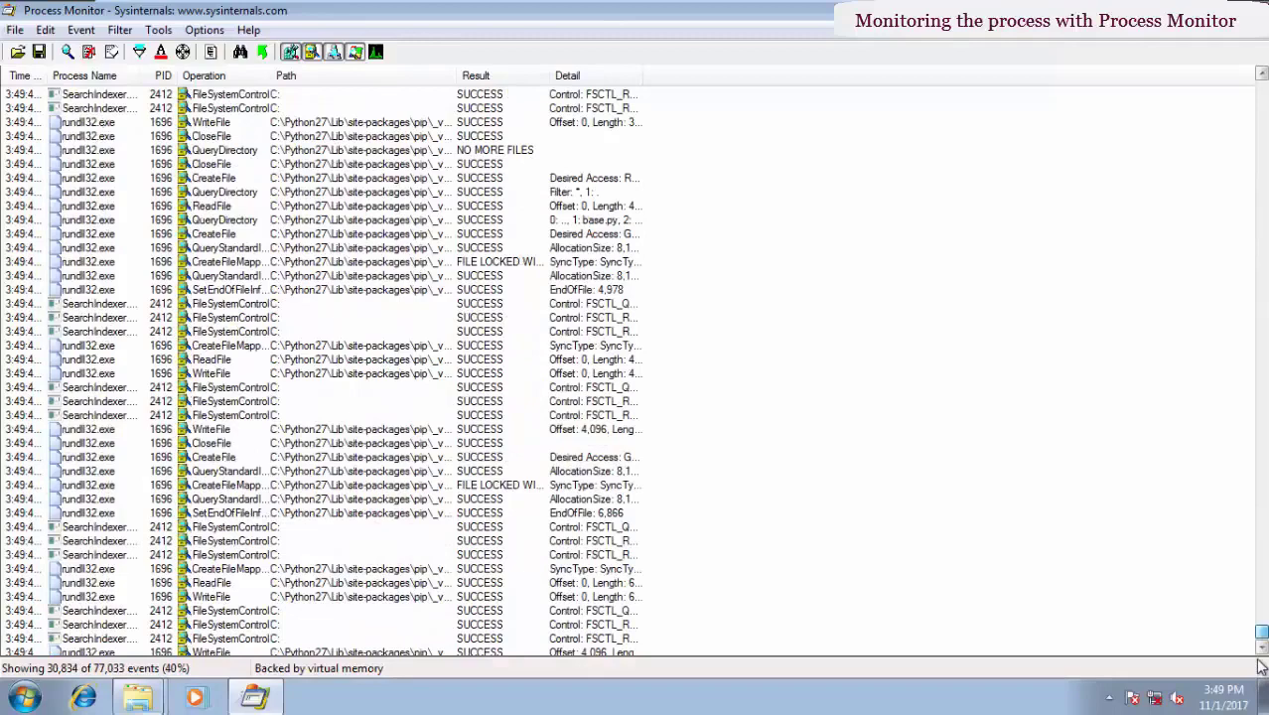
{"action": "mouse_move", "coordinate": [117, 313]}
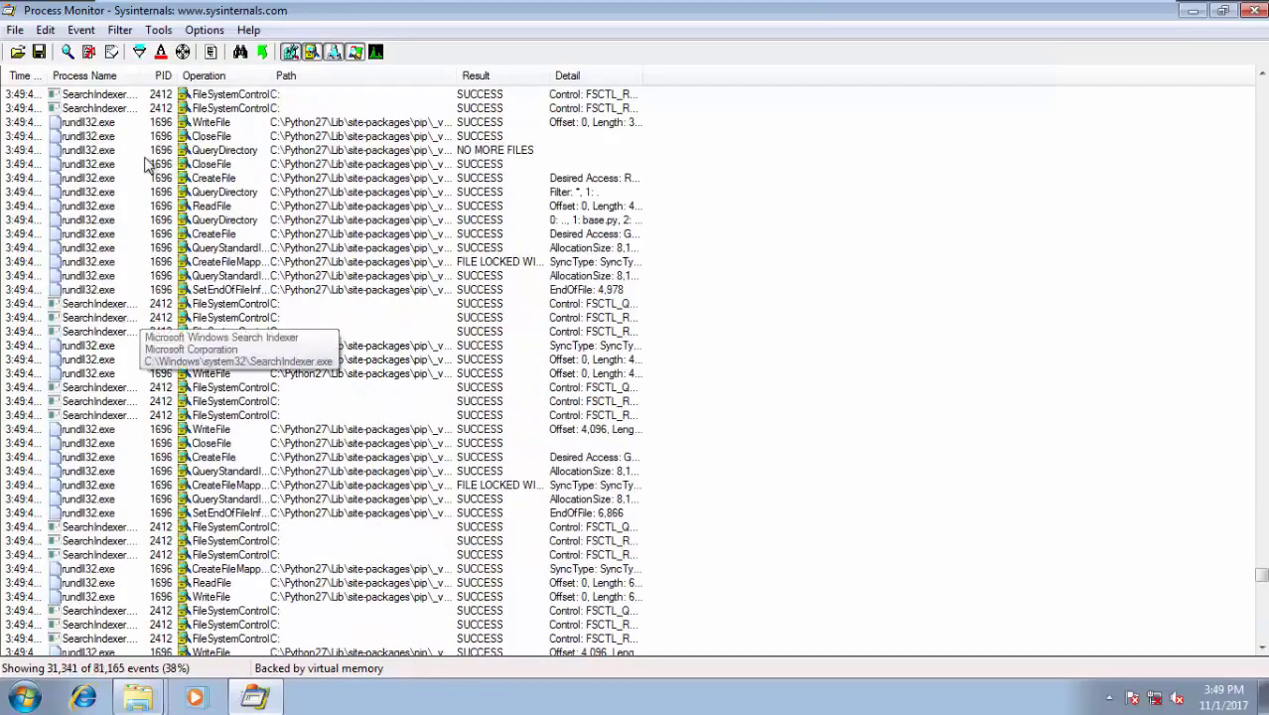
{"action": "left_click", "coordinate": [113, 125]}
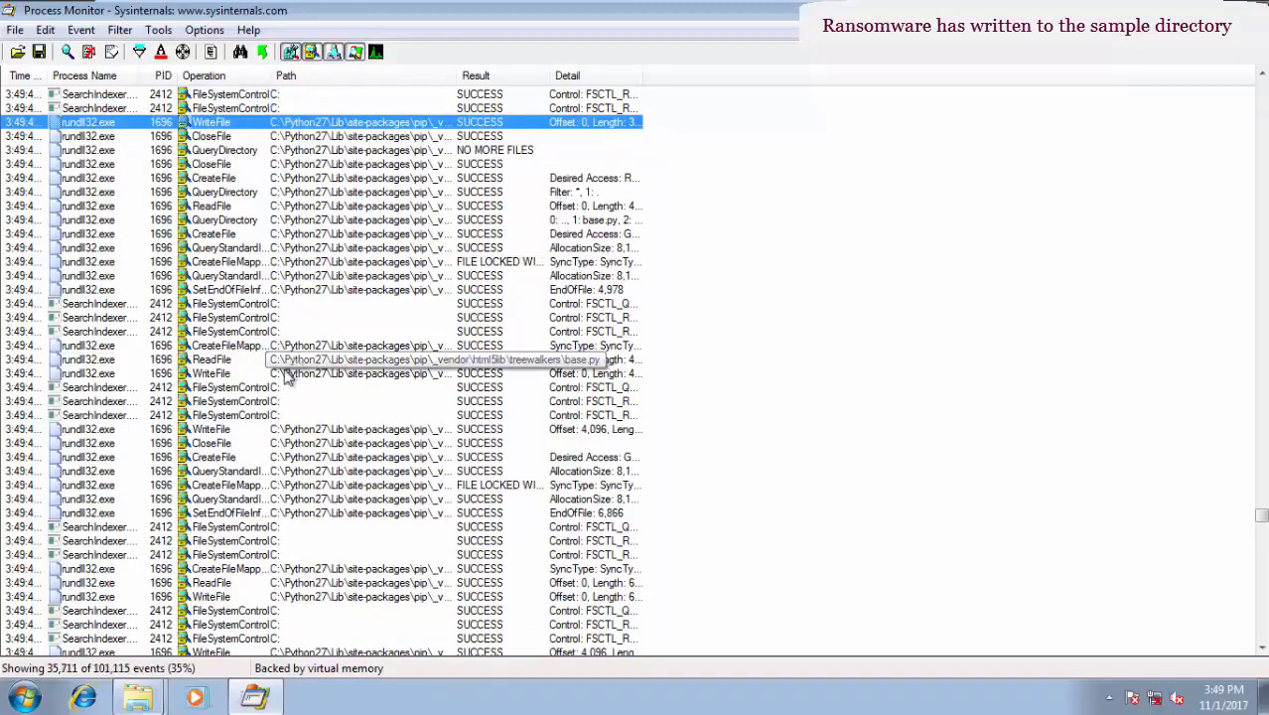
{"action": "left_click", "coordinate": [237, 431]}
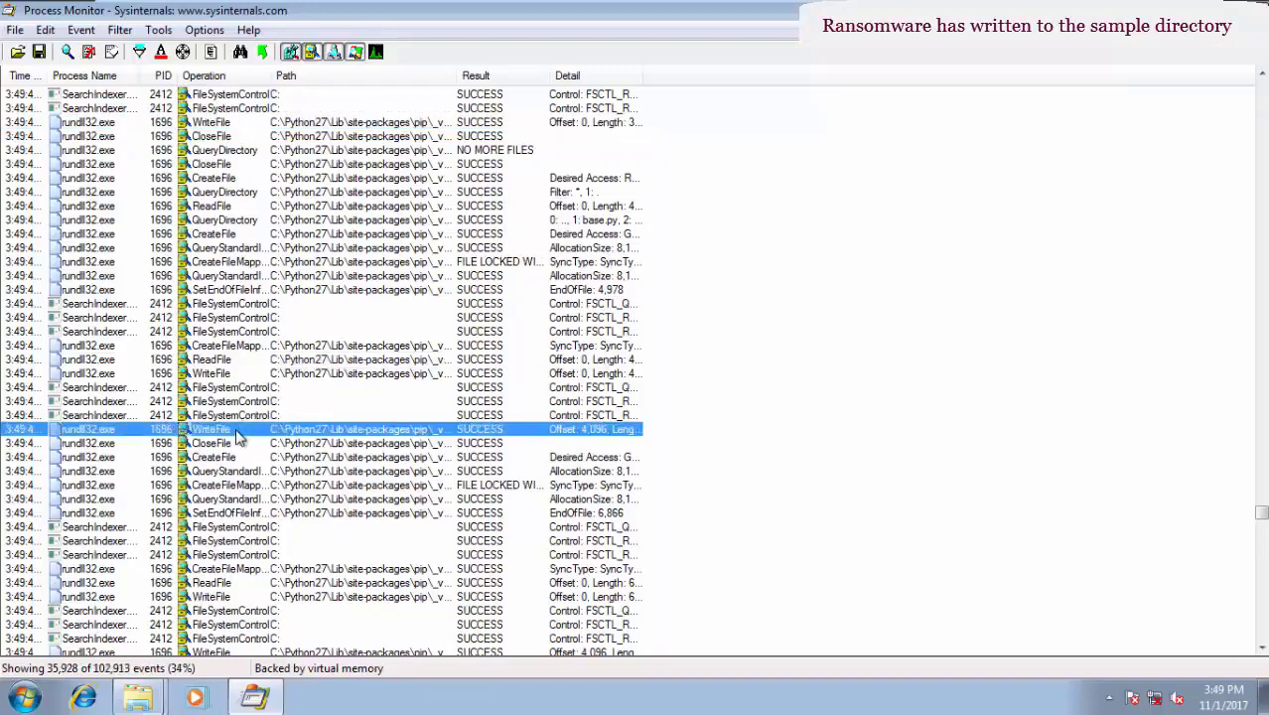
{"action": "double_click", "coordinate": [455, 77]}
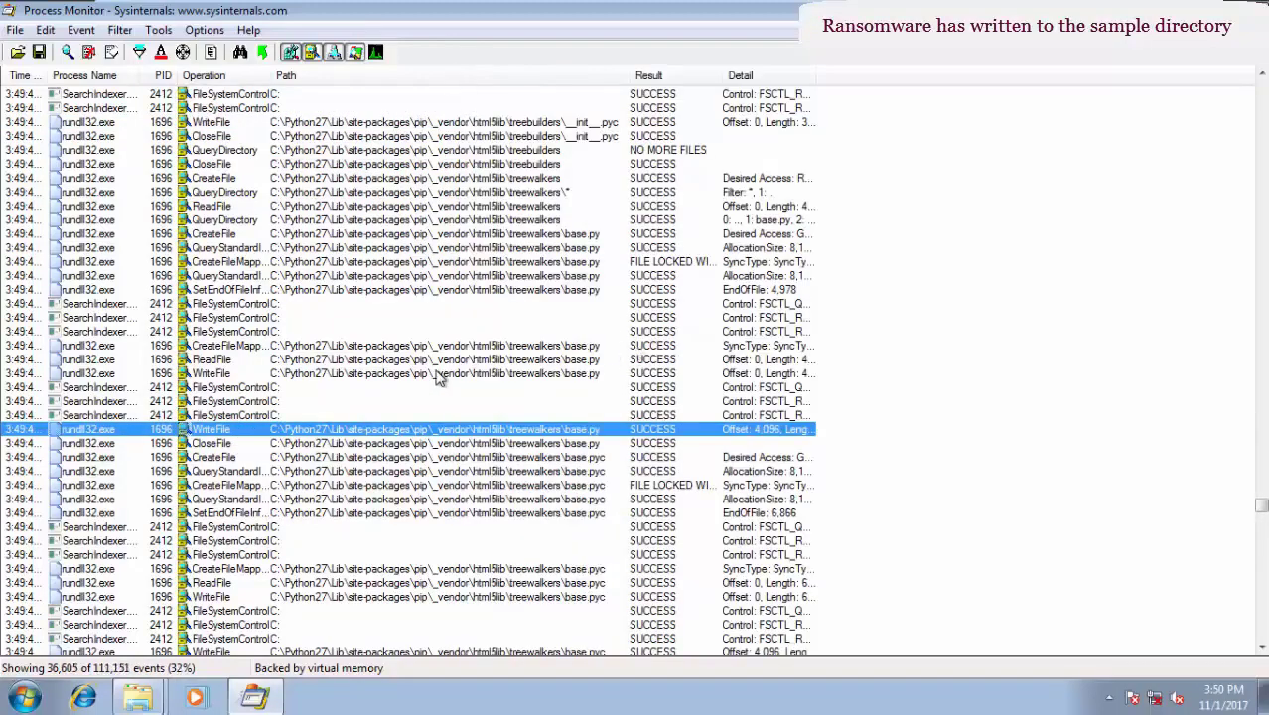
Browse through C:\Python27\Lib in a file window and open the subfolder containing the dbobj Python file.
{"action": "left_click", "coordinate": [22, 698]}
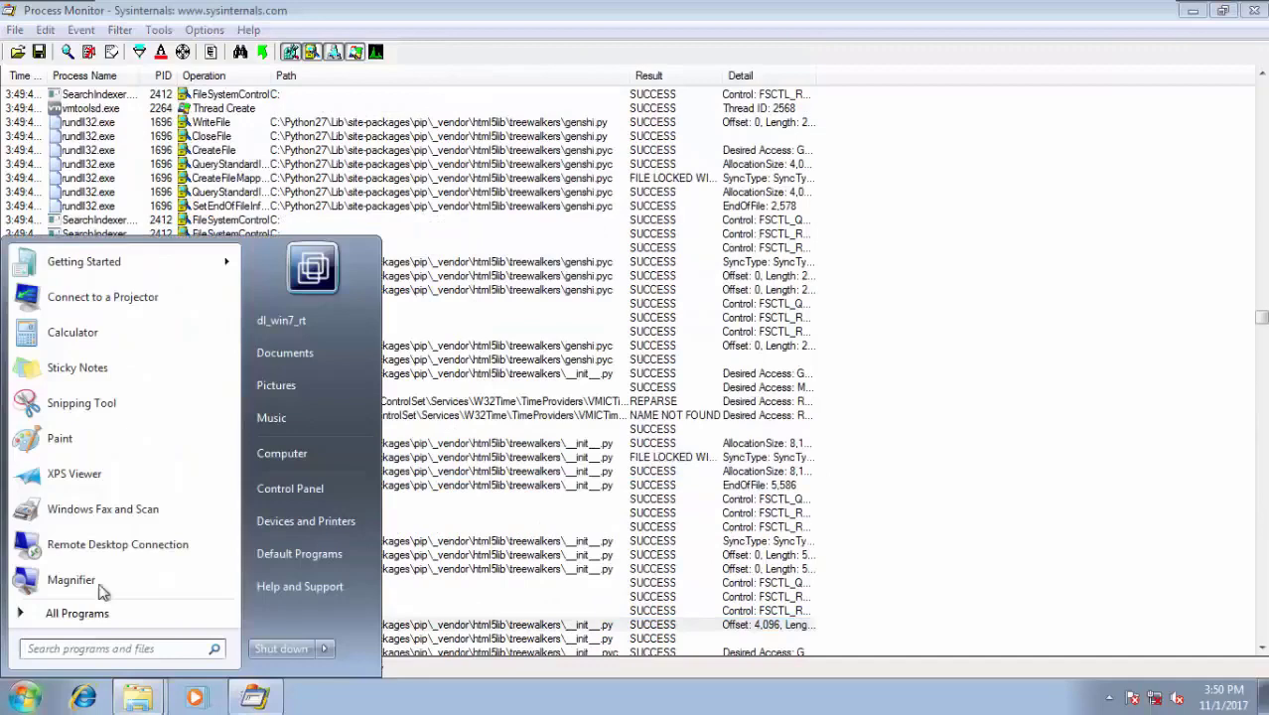
{"action": "left_click", "coordinate": [282, 452]}
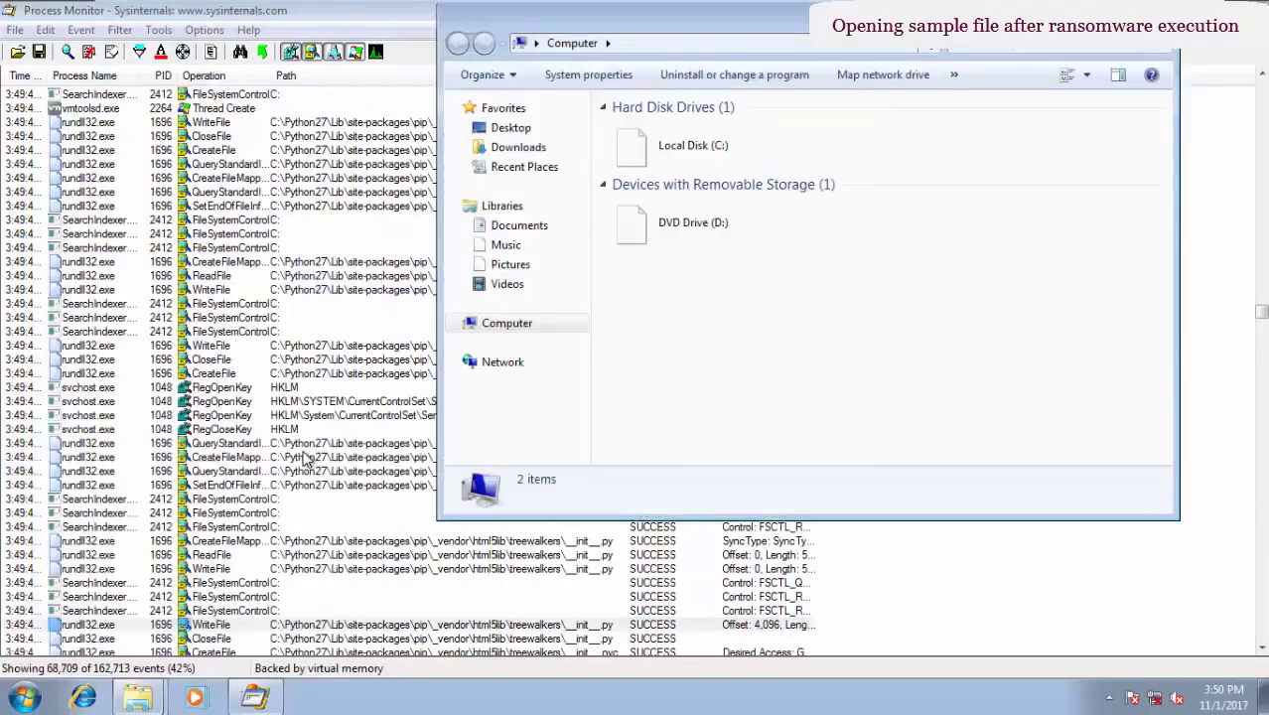
{"action": "double_click", "coordinate": [685, 139]}
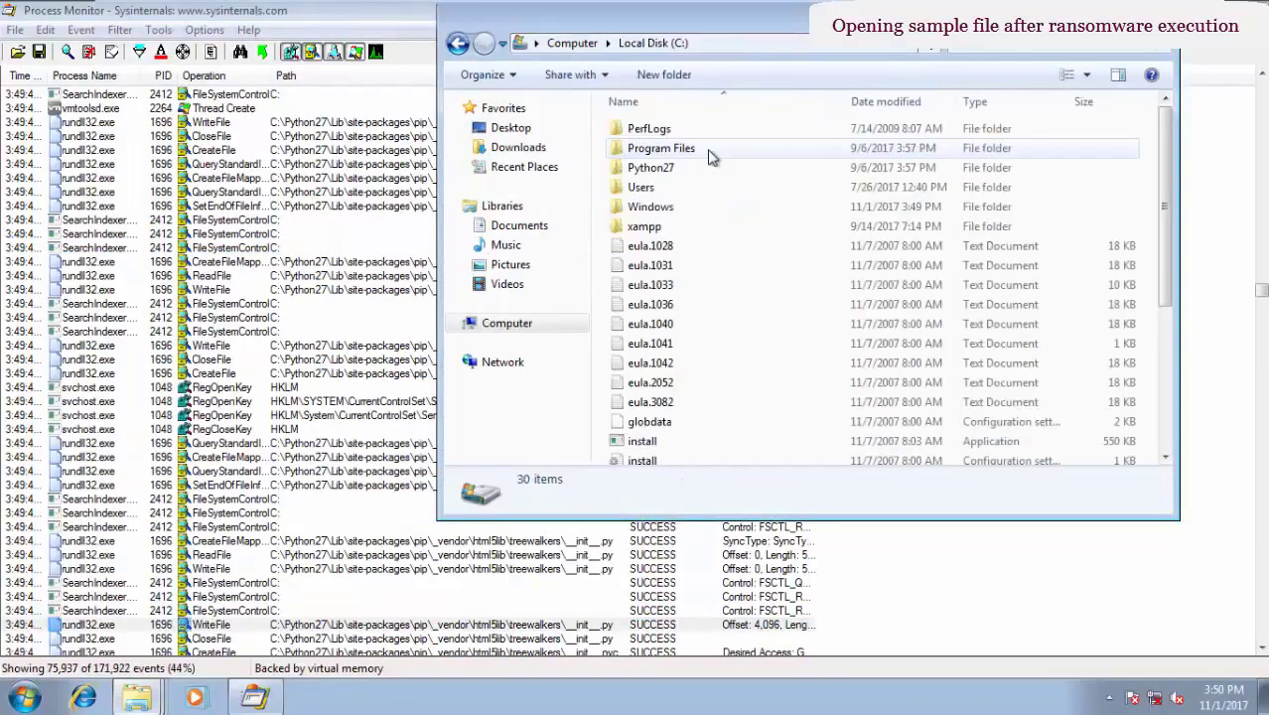
{"action": "double_click", "coordinate": [685, 168]}
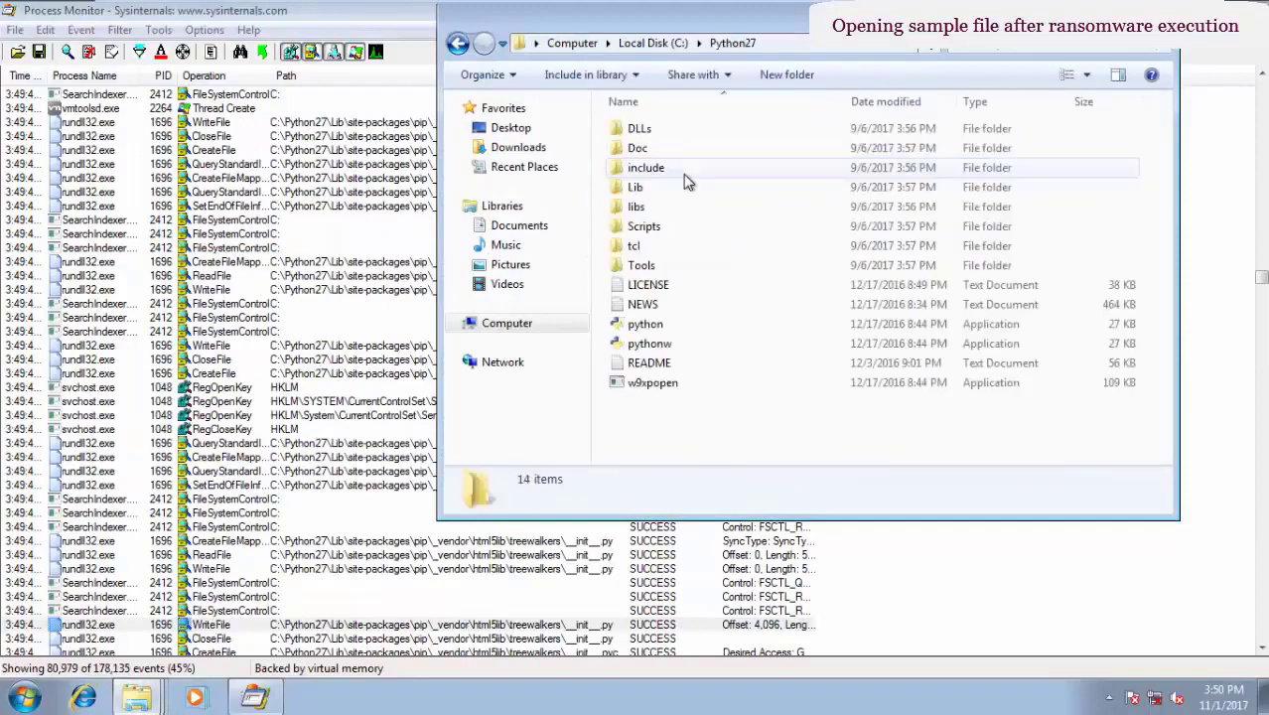
{"action": "double_click", "coordinate": [671, 189]}
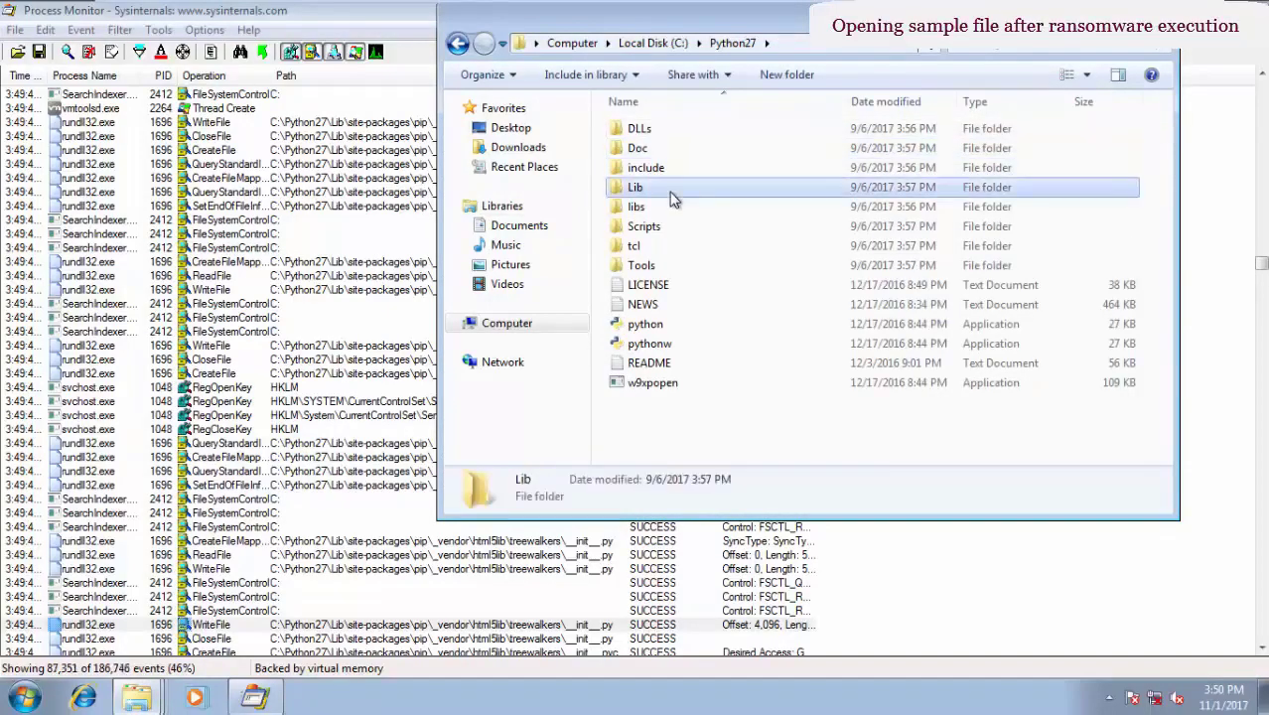
{"action": "double_click", "coordinate": [656, 130]}
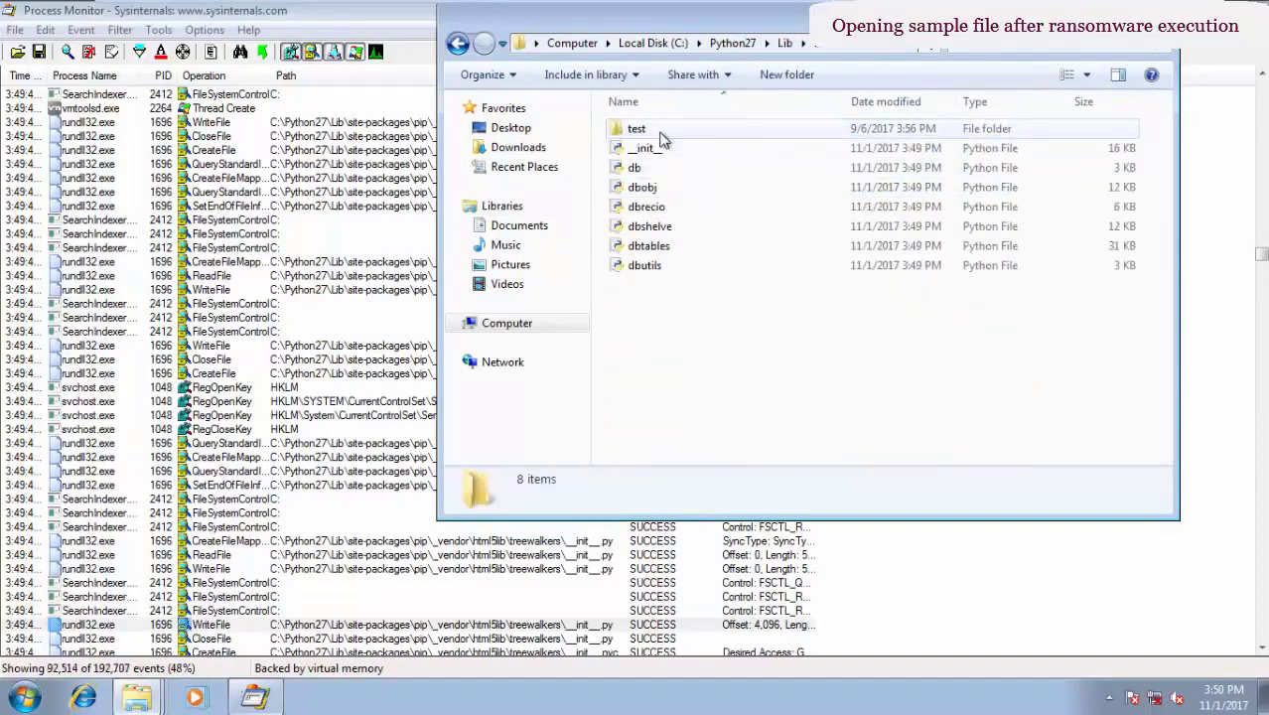
Try to open the dbobj Python file for editing with IDLE.
{"action": "left_click", "coordinate": [655, 190]}
{"action": "right_click", "coordinate": [655, 190]}
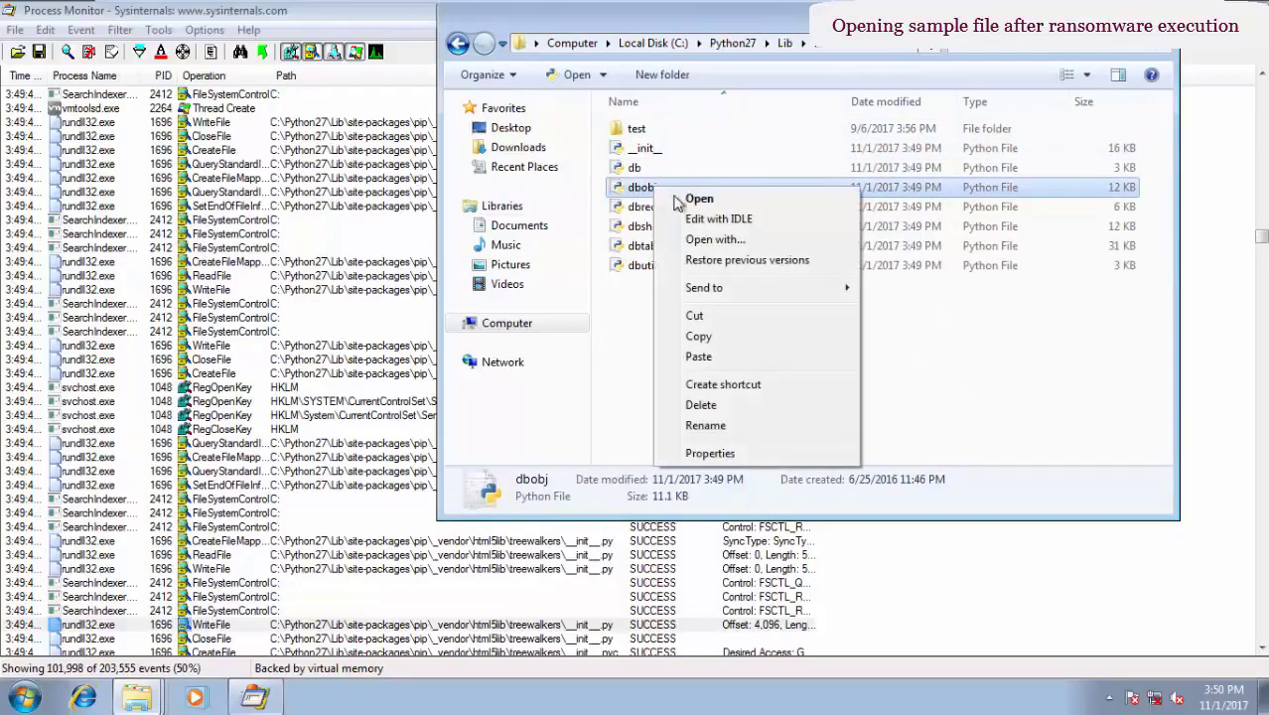
{"action": "left_click", "coordinate": [732, 221]}
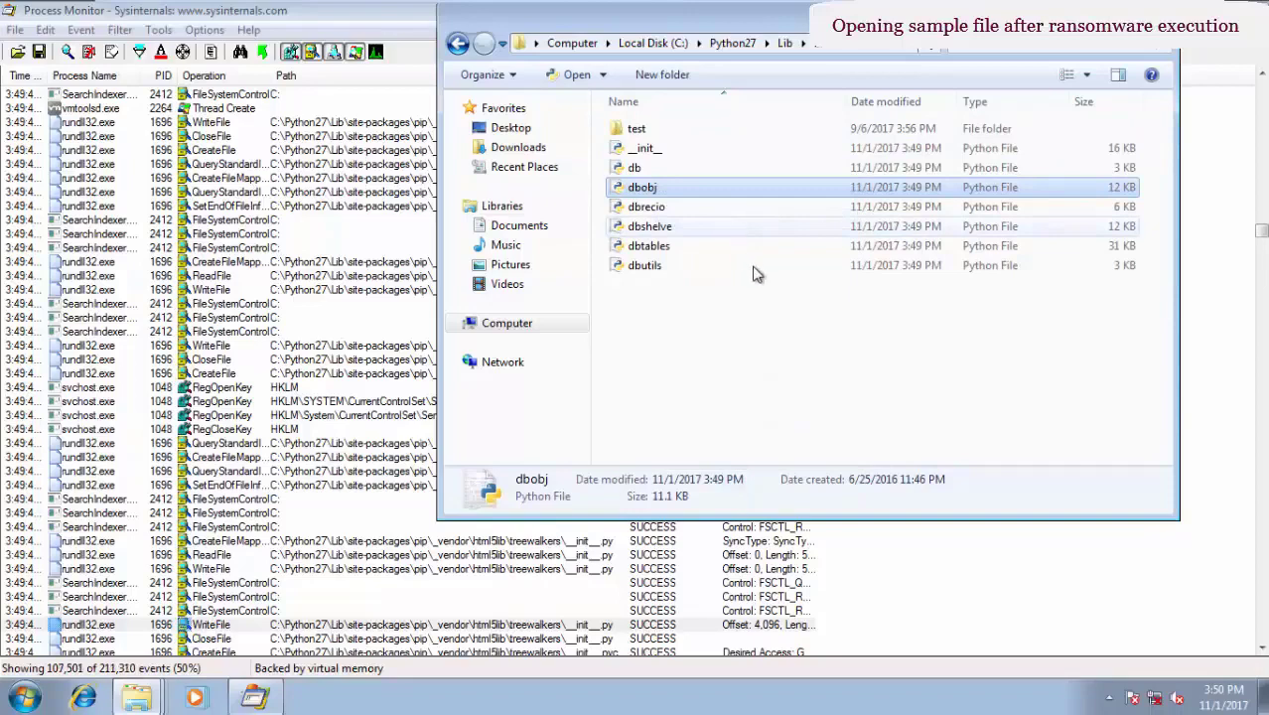
Open dbobj.py with Notepad from the other programs, leaving it set as the default for this file type.
{"action": "right_click", "coordinate": [652, 189]}
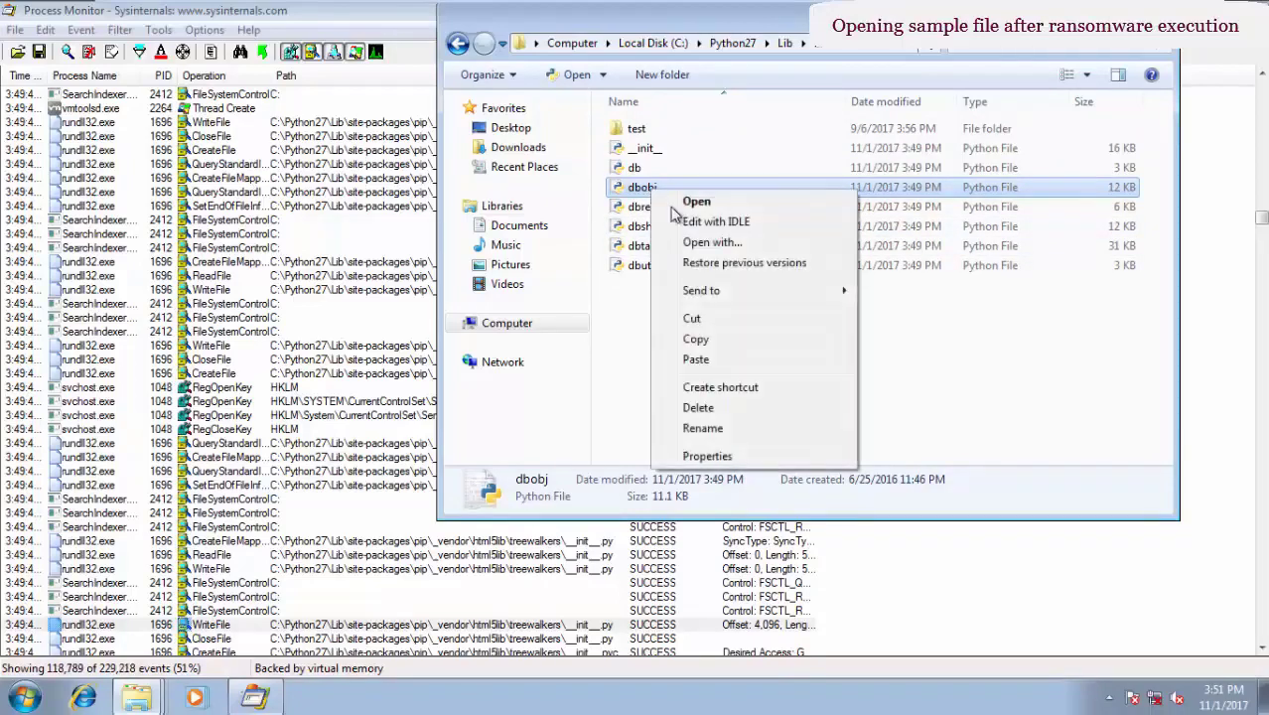
{"action": "left_click", "coordinate": [700, 244]}
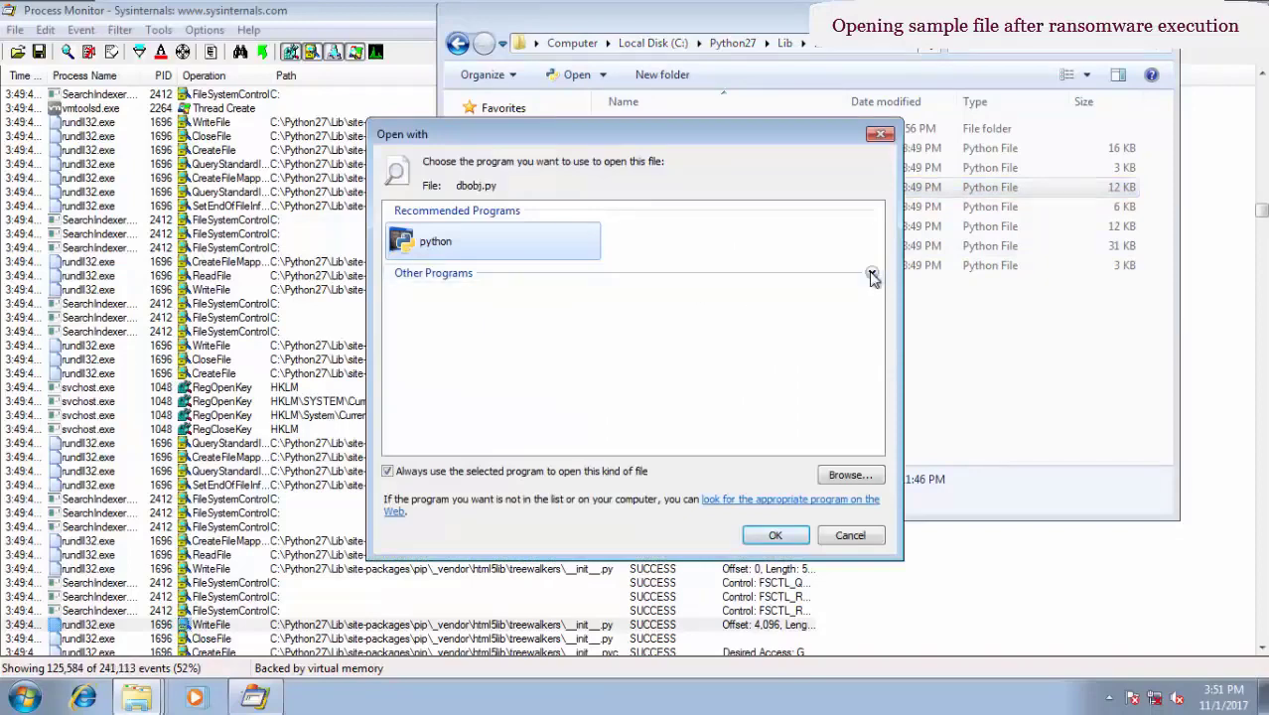
{"action": "left_click", "coordinate": [871, 274]}
{"action": "left_click", "coordinate": [657, 303]}
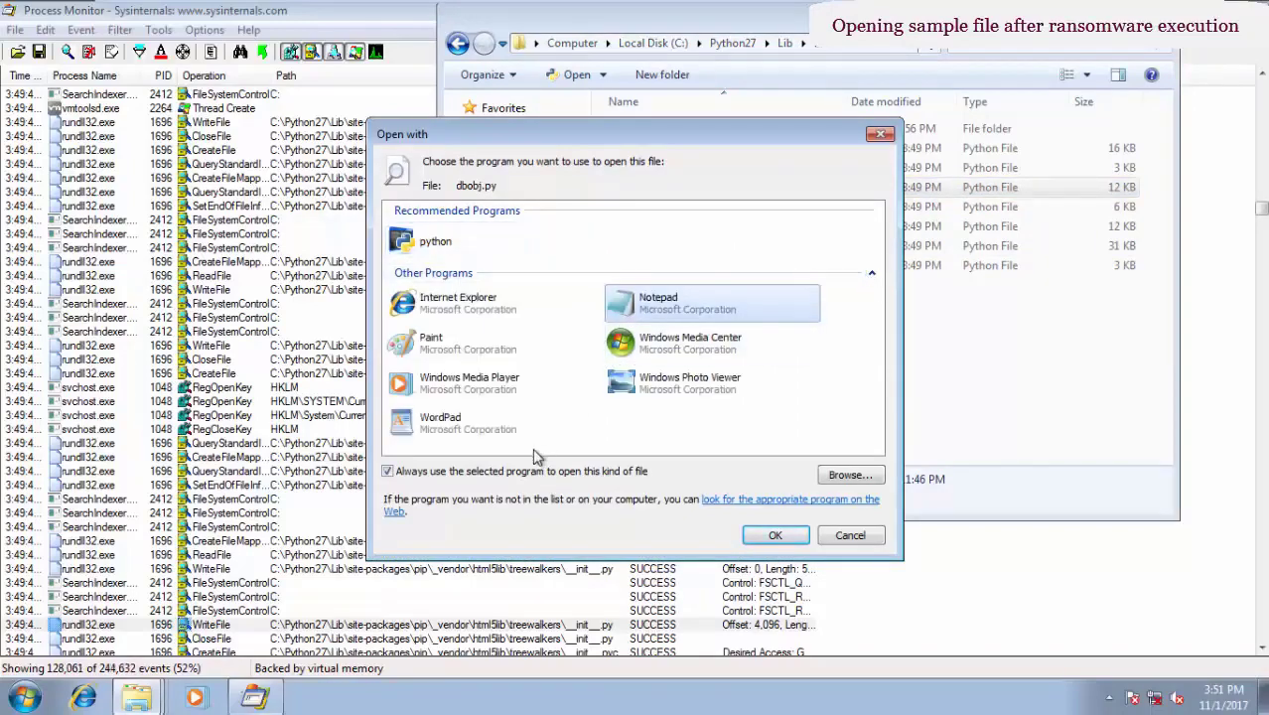
{"action": "left_click", "coordinate": [776, 535]}
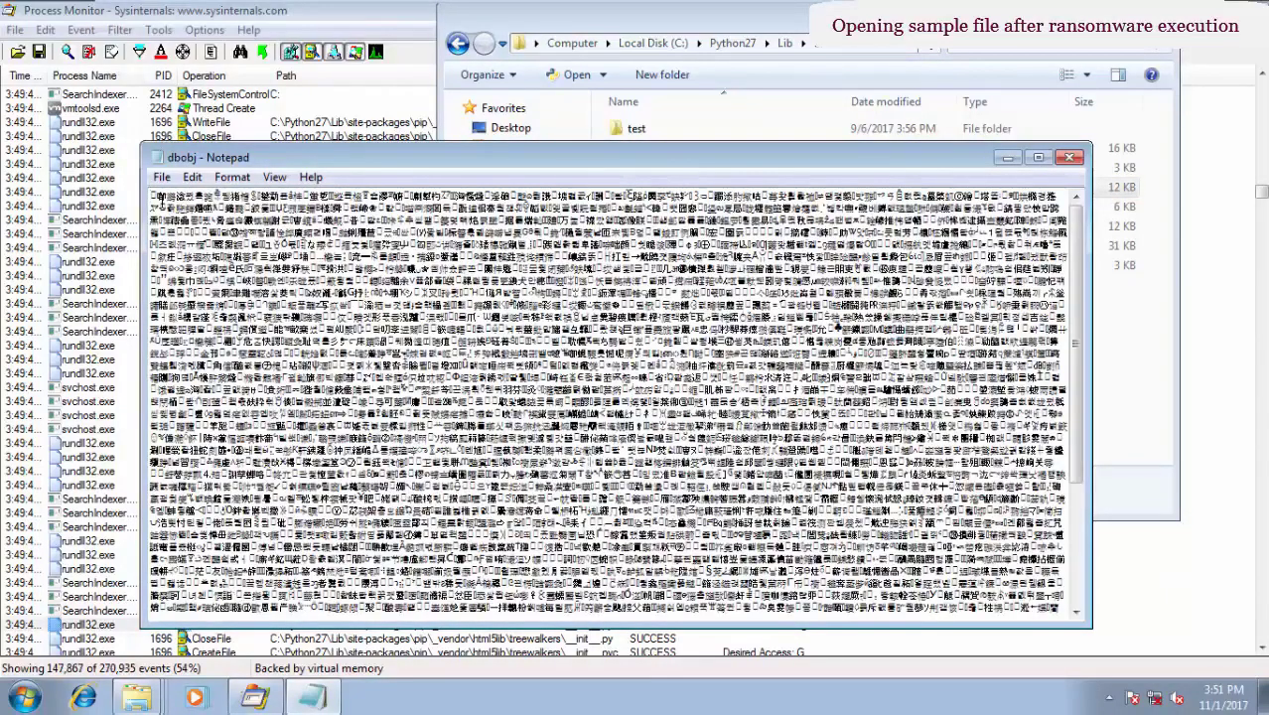
Examine the contents of dbobj in Notepad, close the file, and return to the Process Monitor capture.
{"action": "left_click_drag", "start_coordinate": [161, 198], "coordinate": [892, 606]}
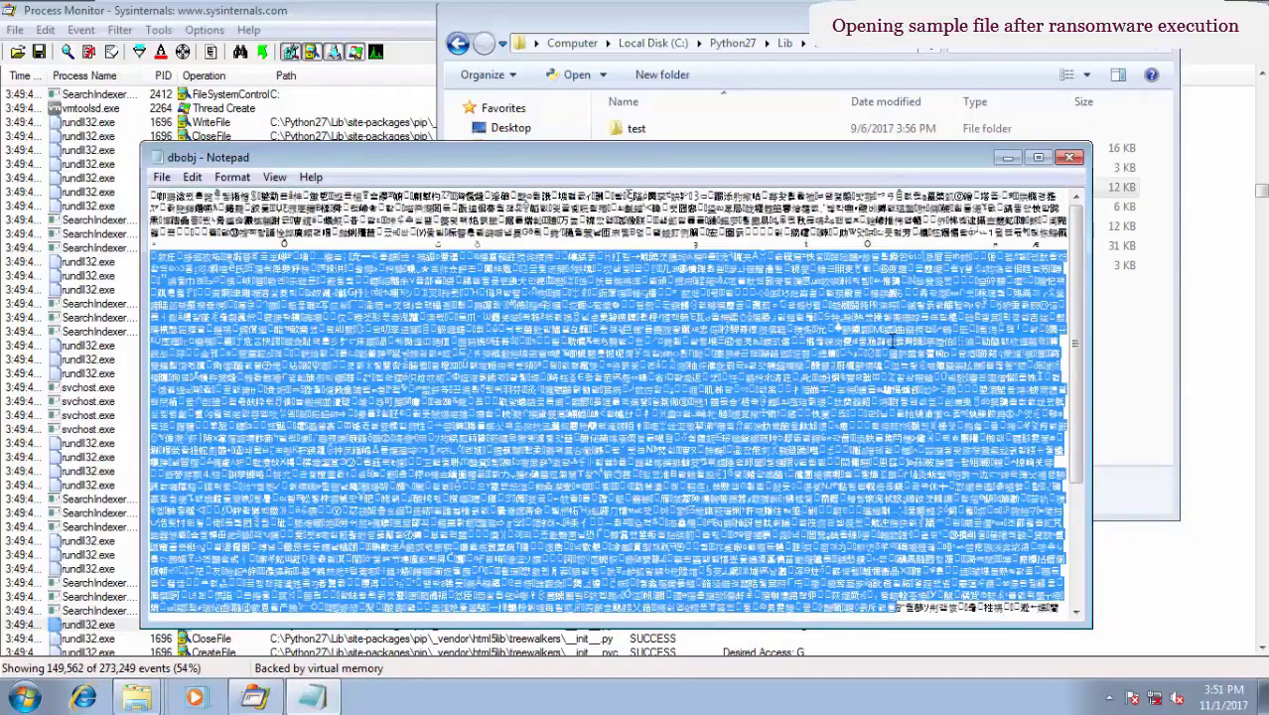
{"action": "left_click", "coordinate": [892, 340]}
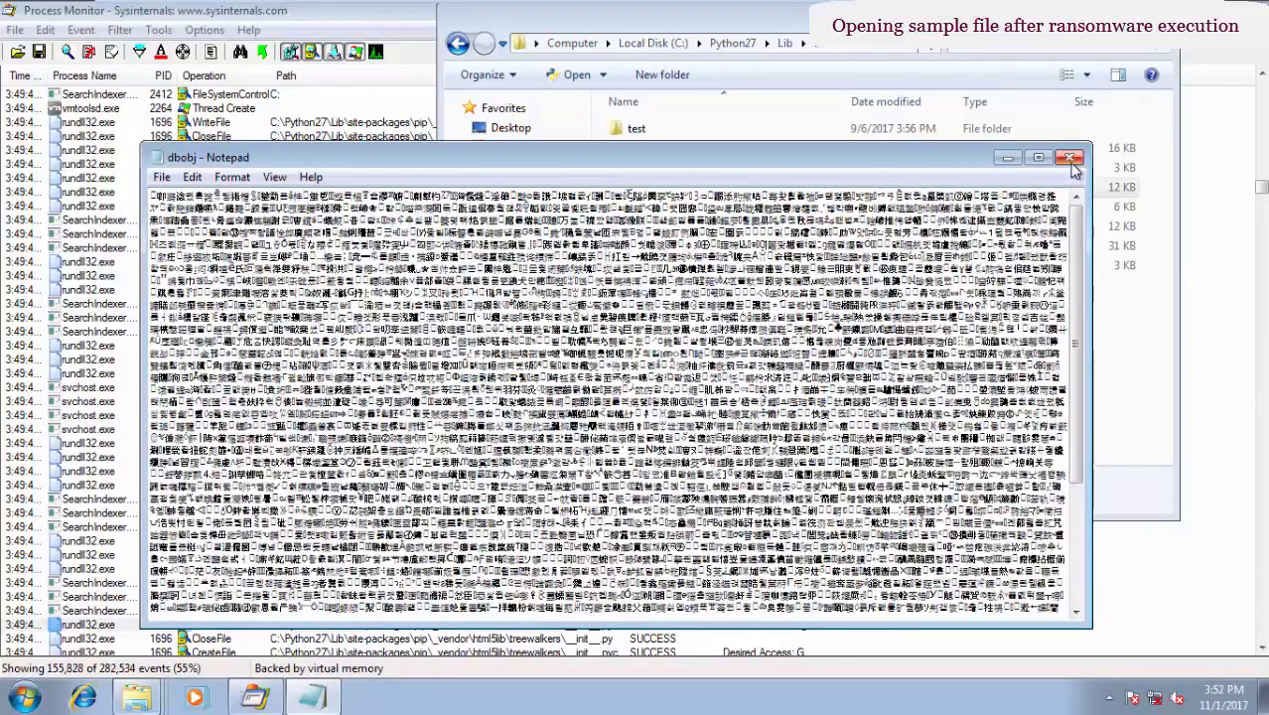
{"action": "left_click", "coordinate": [1070, 159]}
{"action": "left_click", "coordinate": [1180, 405]}
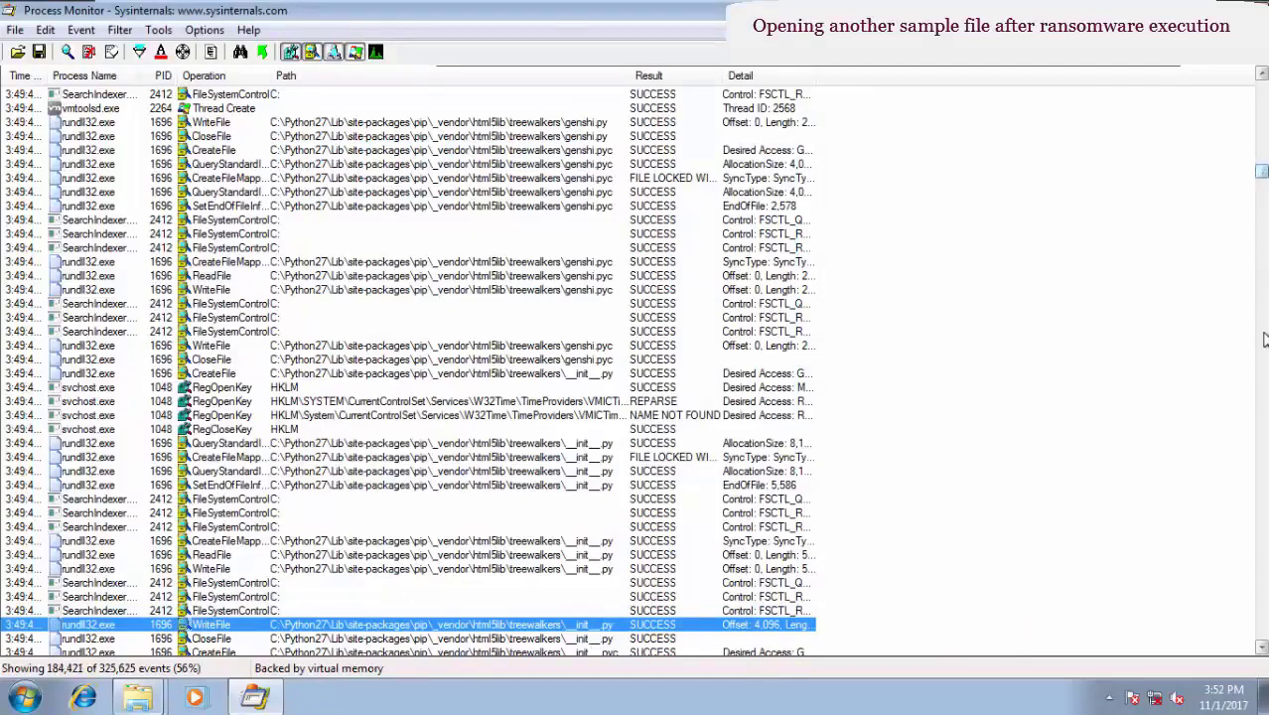
Find rundll32.exe's write events under C:\xampp\MercuryMail\PNG and select the WriteFile event for 1150.png.
{"action": "left_click_drag", "start_coordinate": [1261, 171], "coordinate": [1261, 589]}
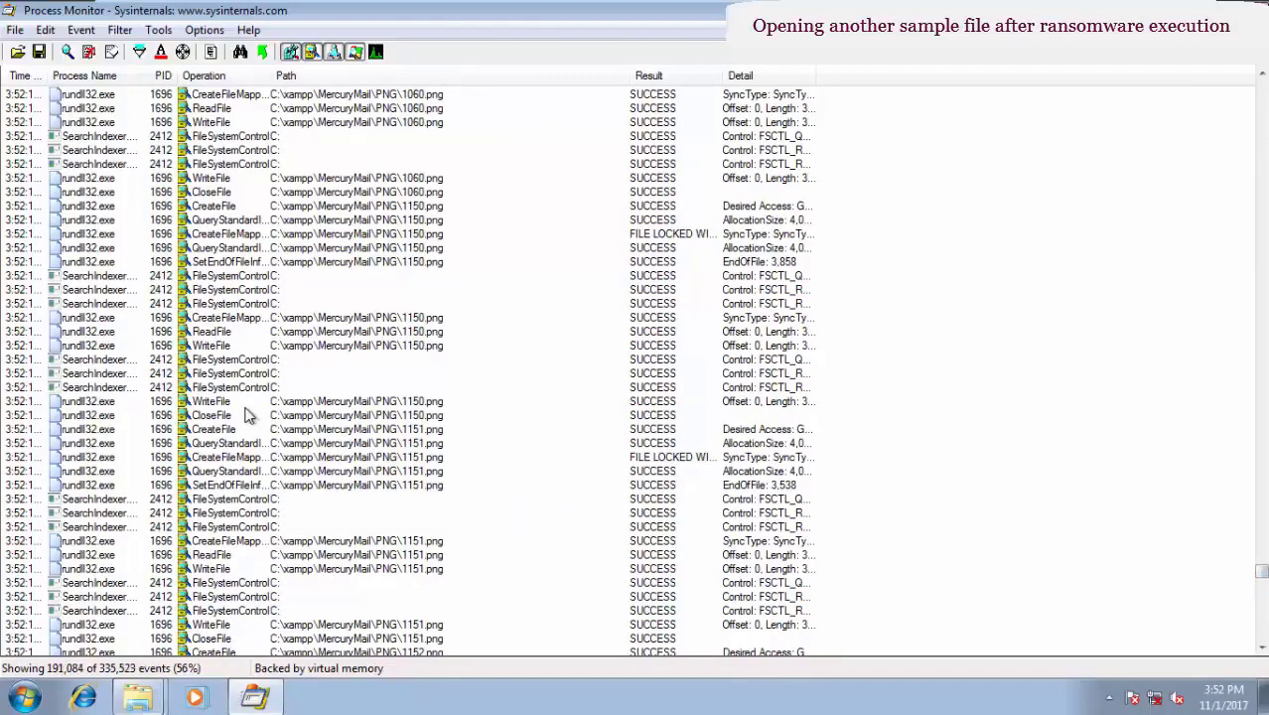
{"action": "left_click", "coordinate": [286, 403]}
{"action": "scroll", "coordinate": [286, 403], "scroll_direction": "down", "scroll_amount": 6}
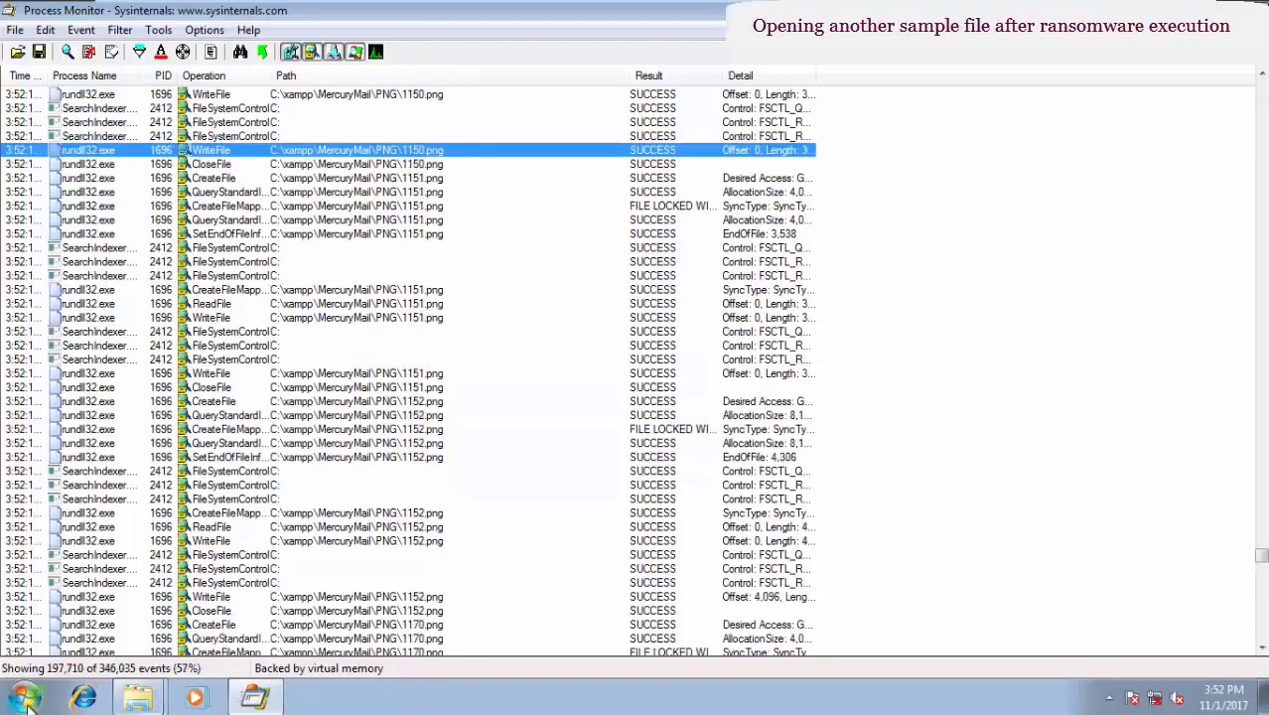
Open the folder C:\xampp\MercuryMail\PNG in a new file window.
{"action": "left_click", "coordinate": [23, 698]}
{"action": "left_click", "coordinate": [282, 453]}
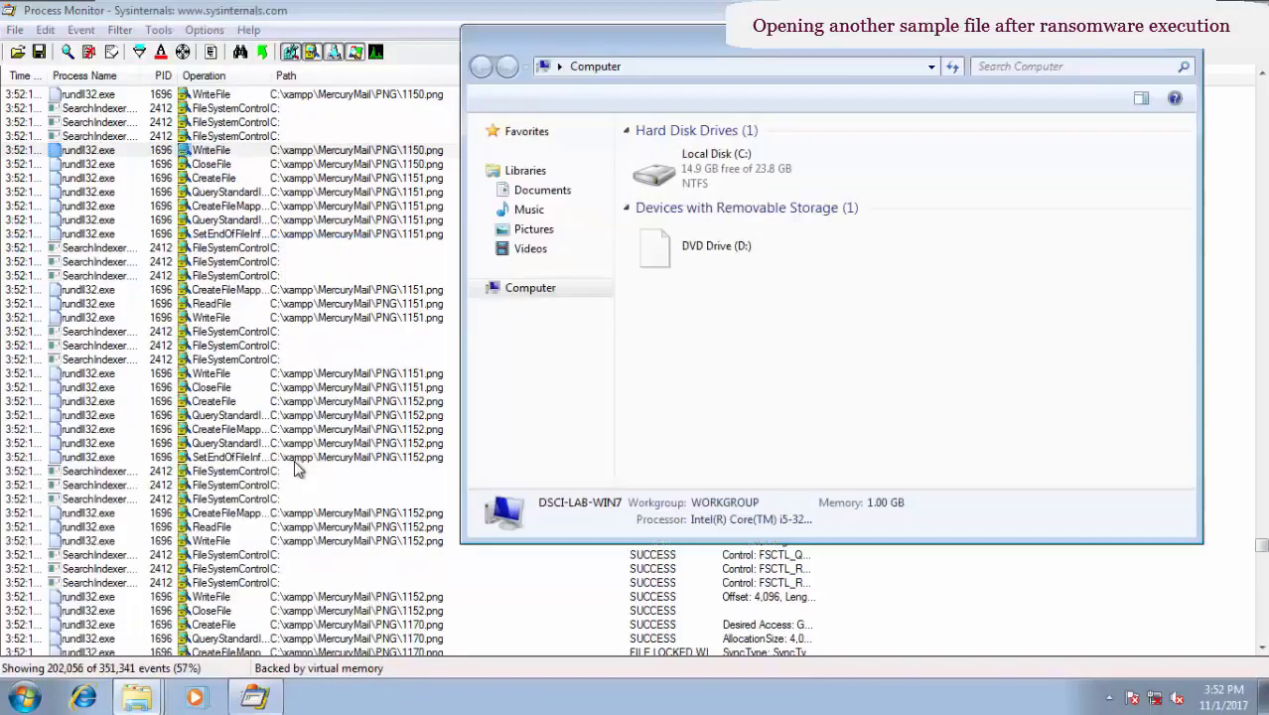
{"action": "double_click", "coordinate": [724, 179]}
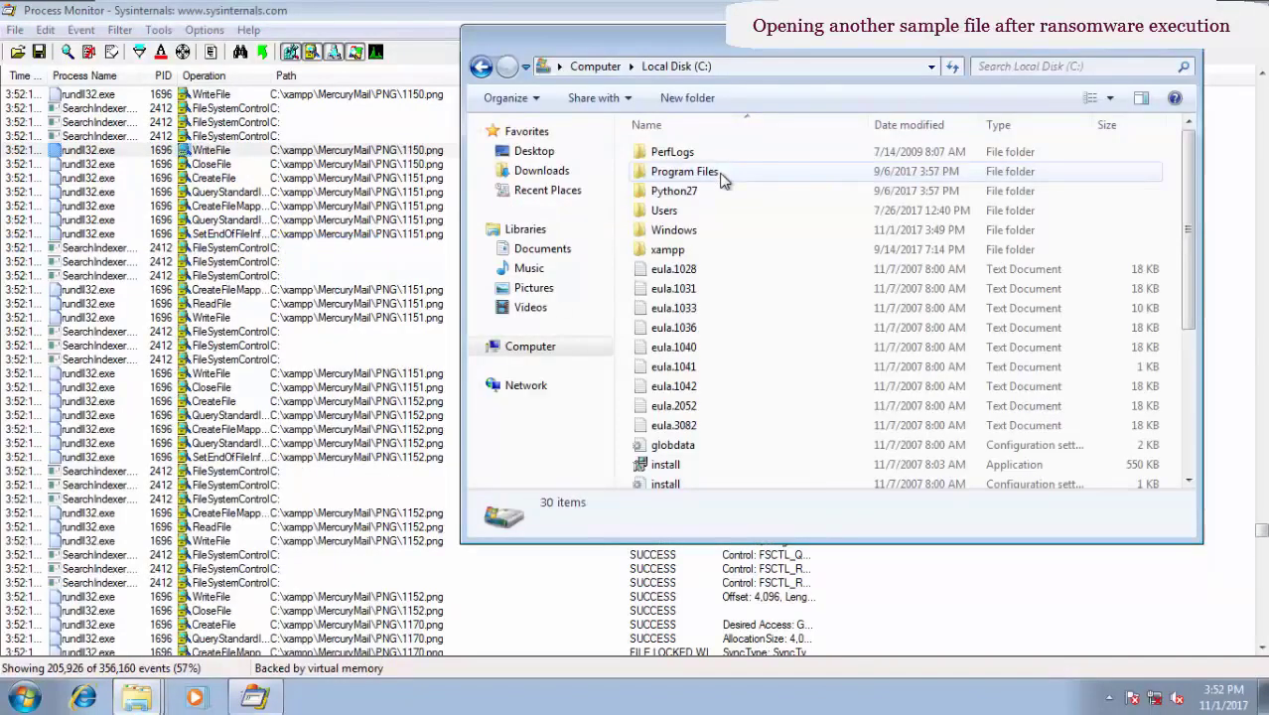
{"action": "double_click", "coordinate": [700, 249]}
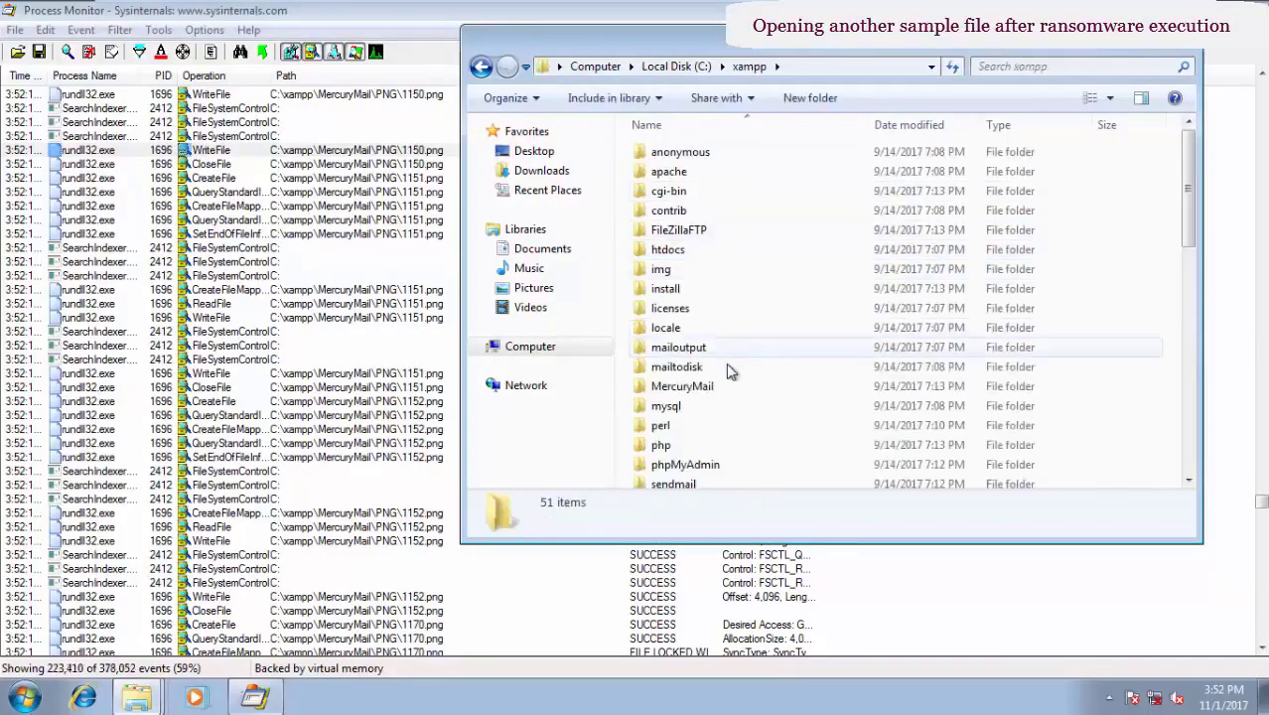
{"action": "double_click", "coordinate": [727, 387]}
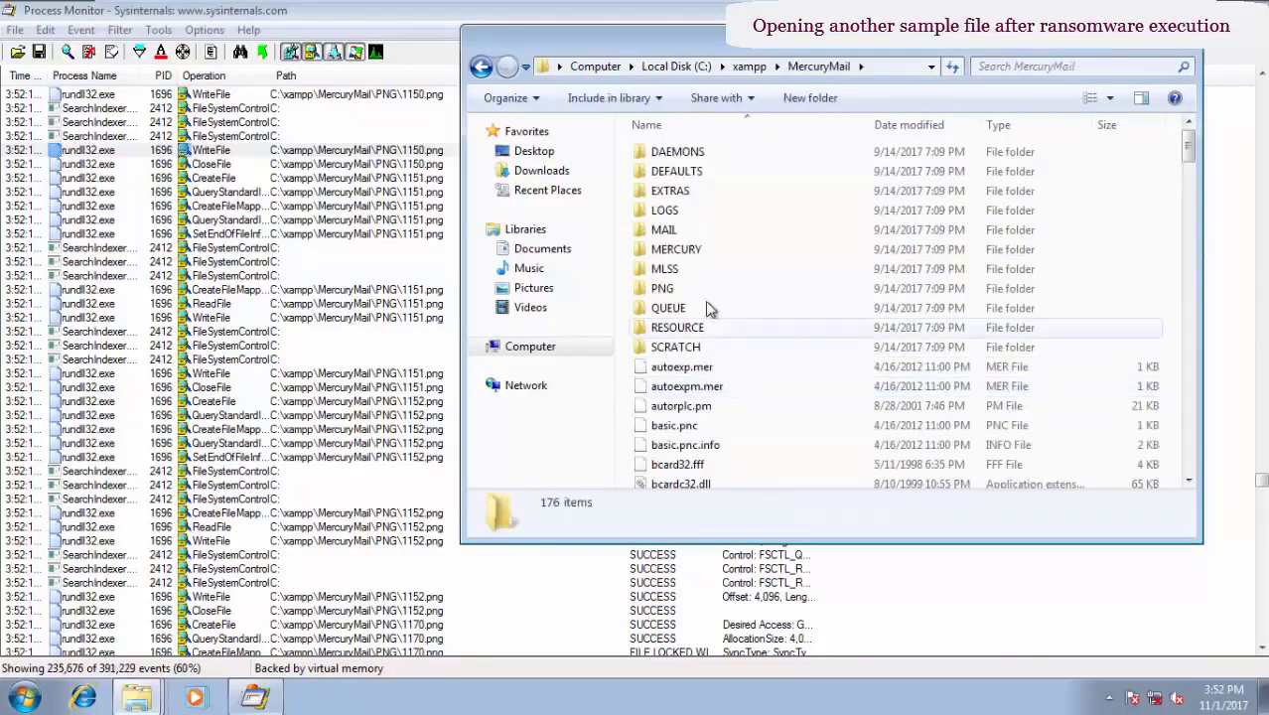
{"action": "double_click", "coordinate": [695, 287]}
Preview the image 1150 in Windows Photo Viewer, and close both the viewer and the folder window.
{"action": "left_click", "coordinate": [680, 283]}
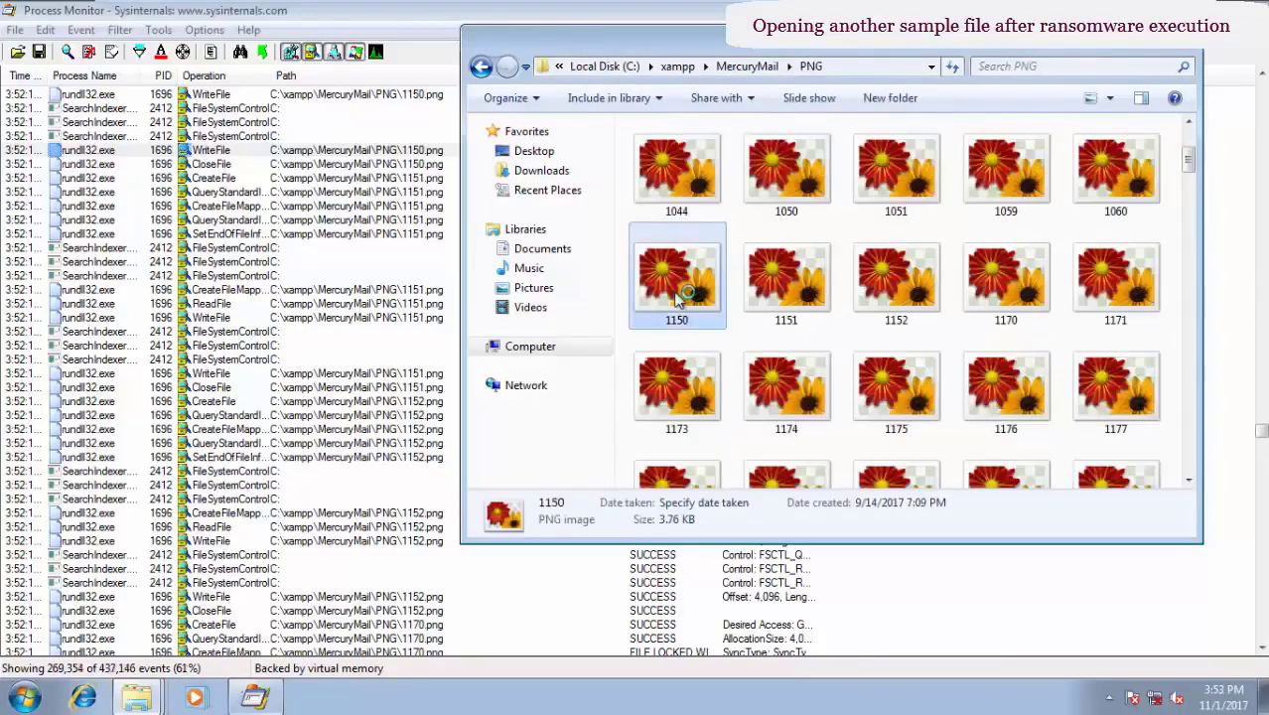
{"action": "right_click", "coordinate": [678, 297]}
{"action": "left_click", "coordinate": [705, 305]}
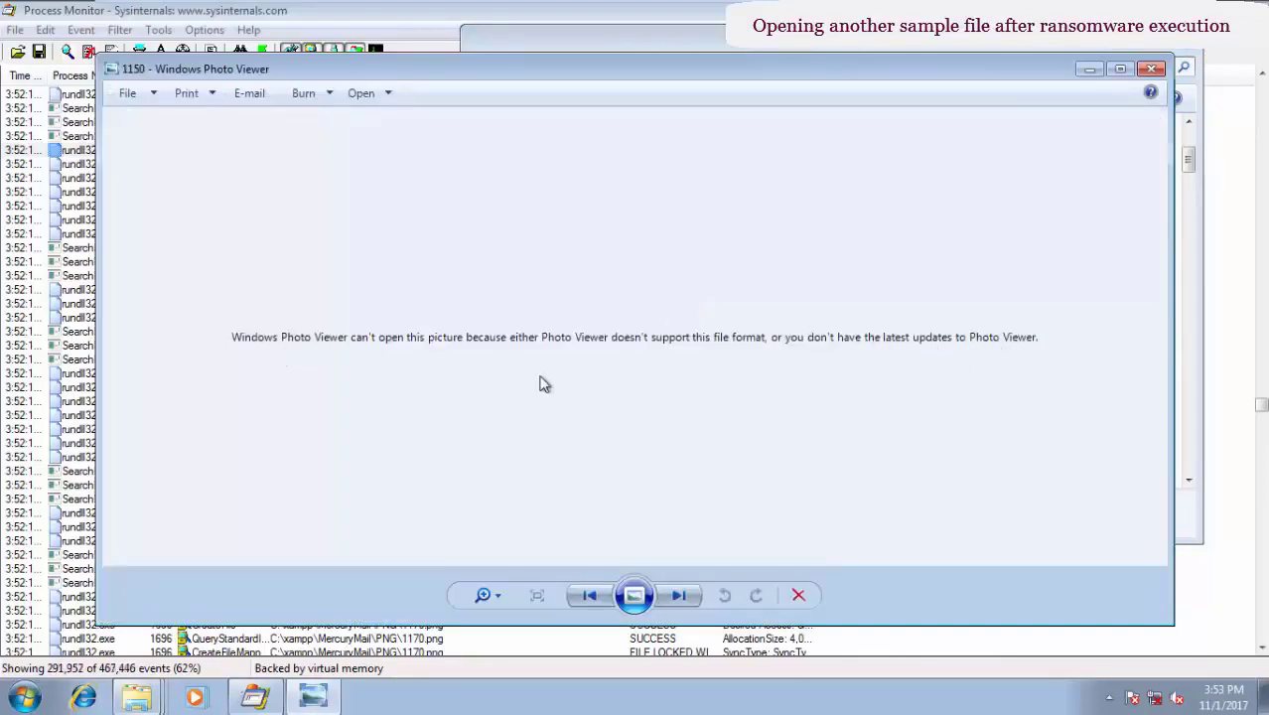
{"action": "left_click", "coordinate": [1151, 69]}
{"action": "left_click", "coordinate": [1183, 40]}
Review the Process Activity Summary, select rundll32.exe with PID 1696 to inspect its activity, and close the summary.
{"action": "left_click", "coordinate": [159, 30]}
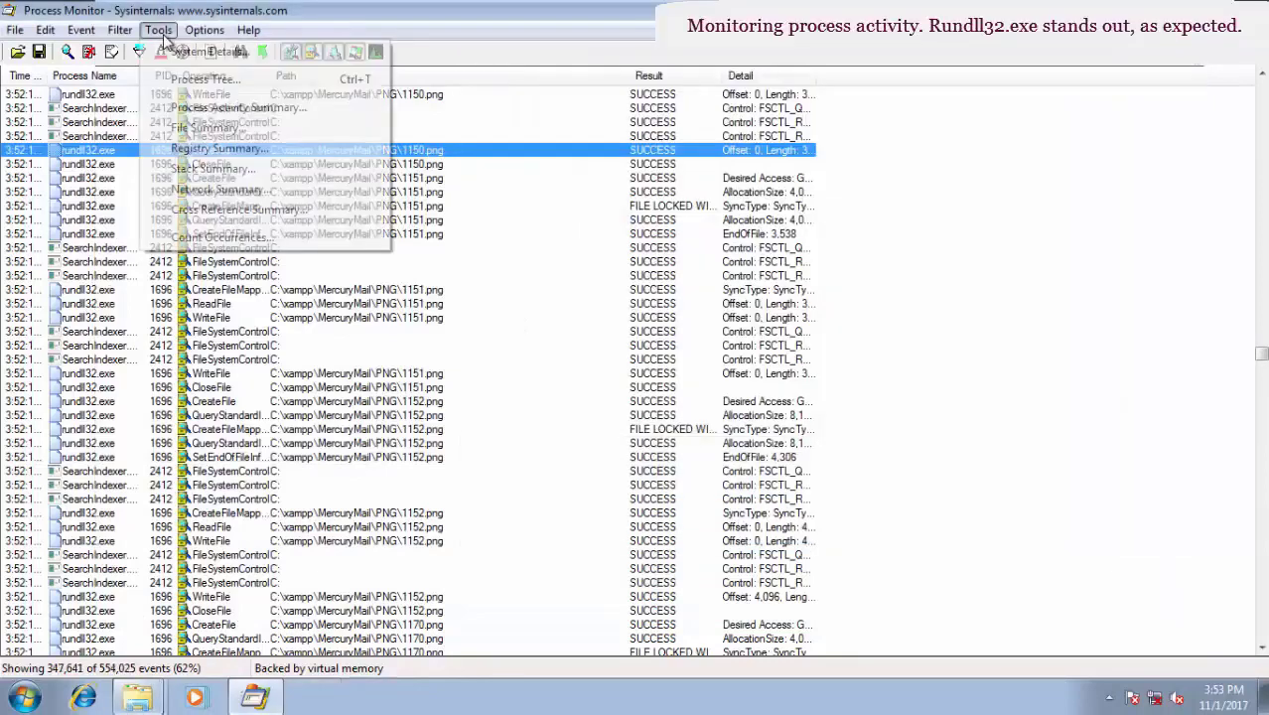
{"action": "left_click", "coordinate": [213, 107]}
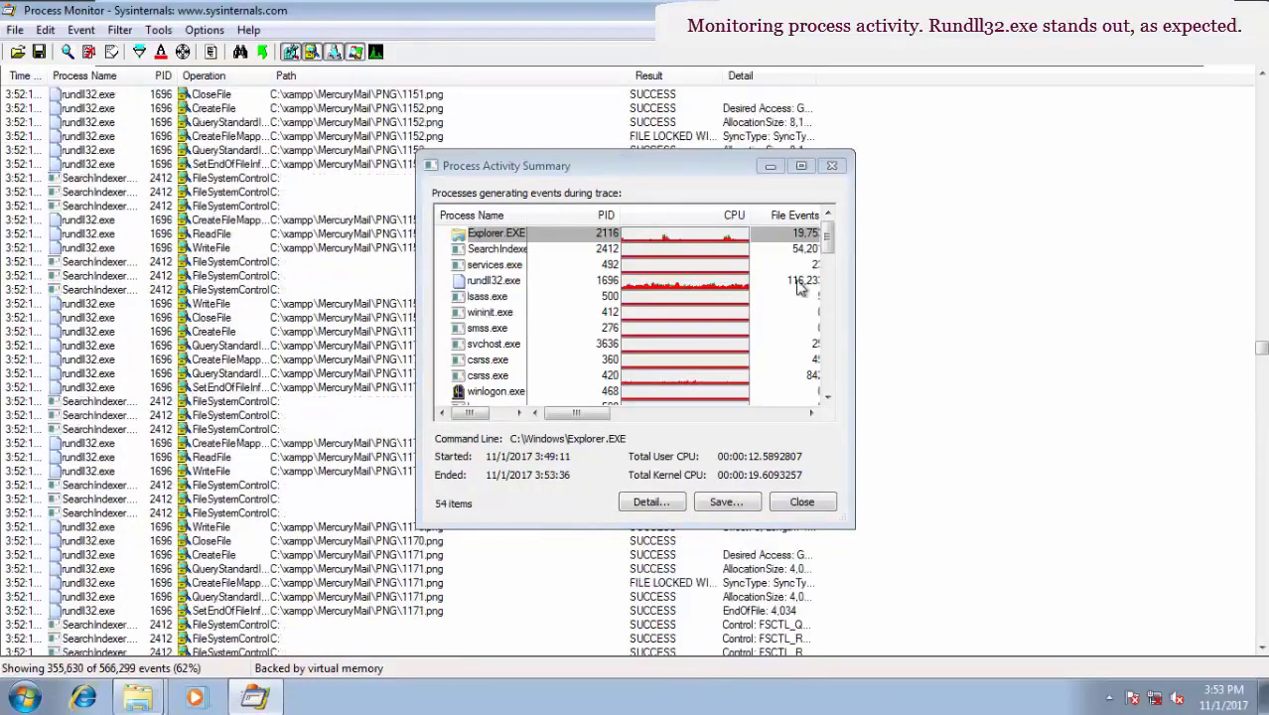
{"action": "left_click_drag", "start_coordinate": [830, 246], "coordinate": [855, 385]}
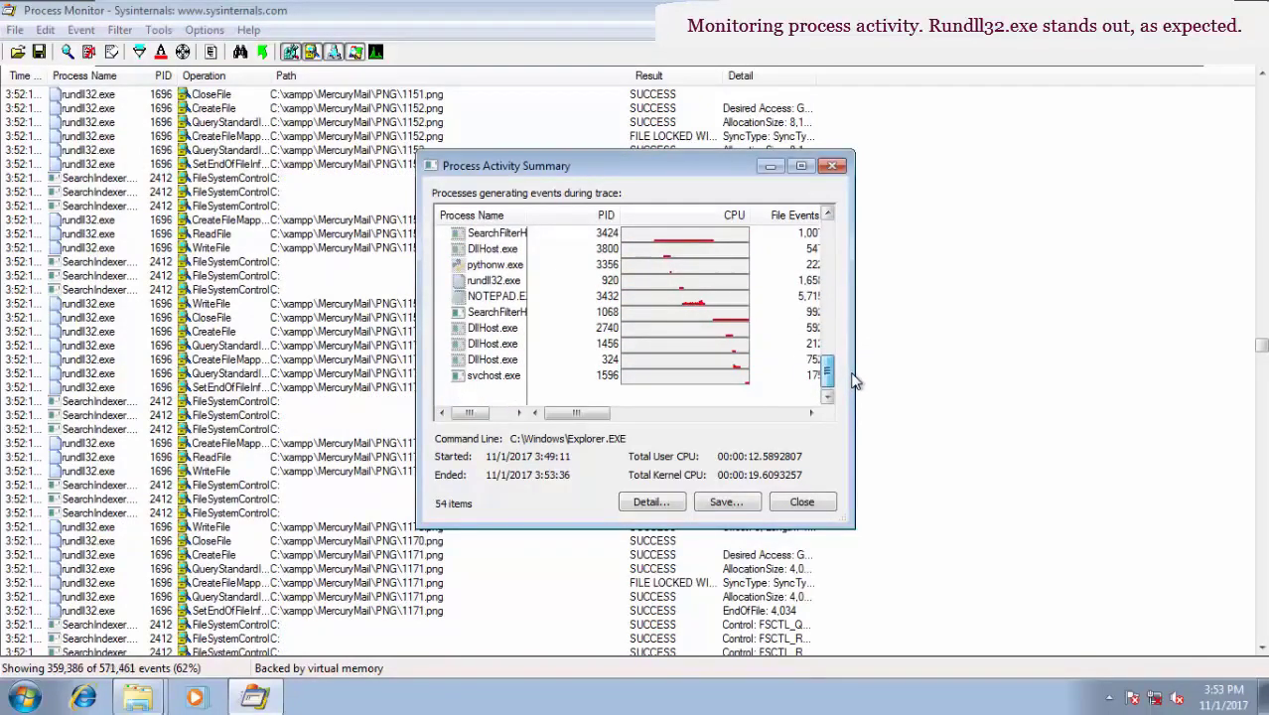
{"action": "left_click_drag", "start_coordinate": [855, 383], "coordinate": [834, 238]}
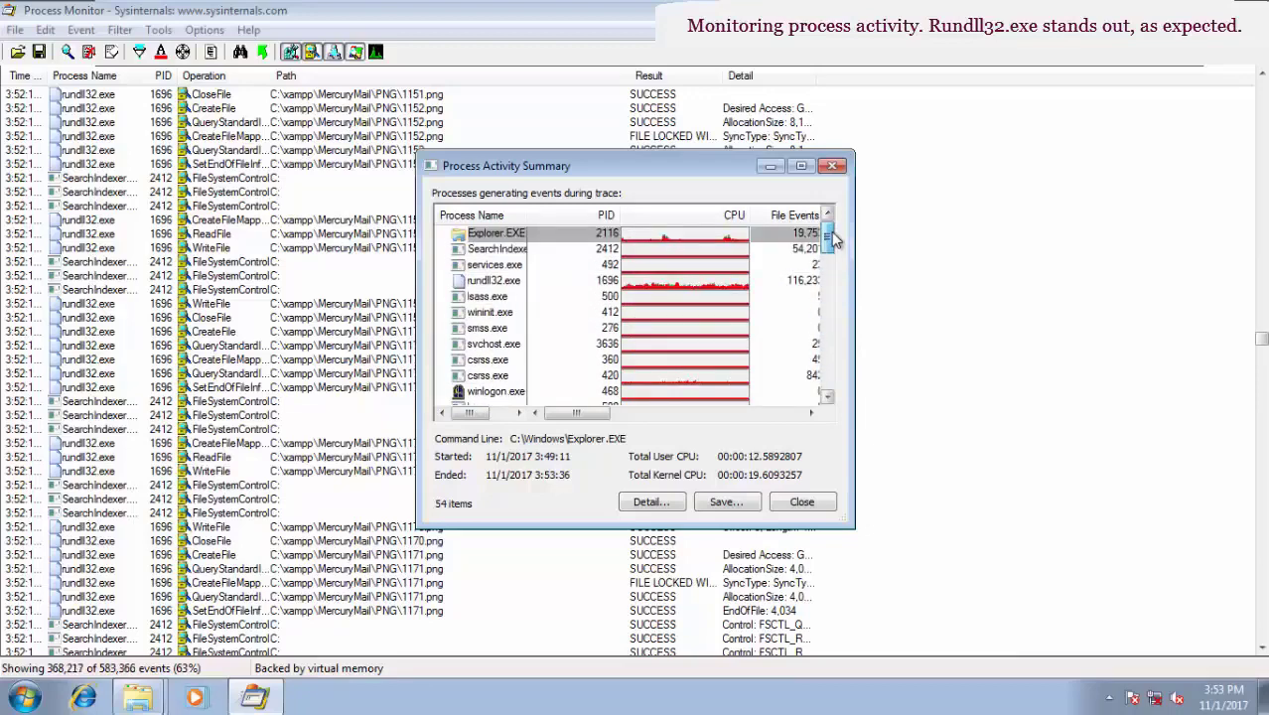
{"action": "left_click", "coordinate": [498, 286]}
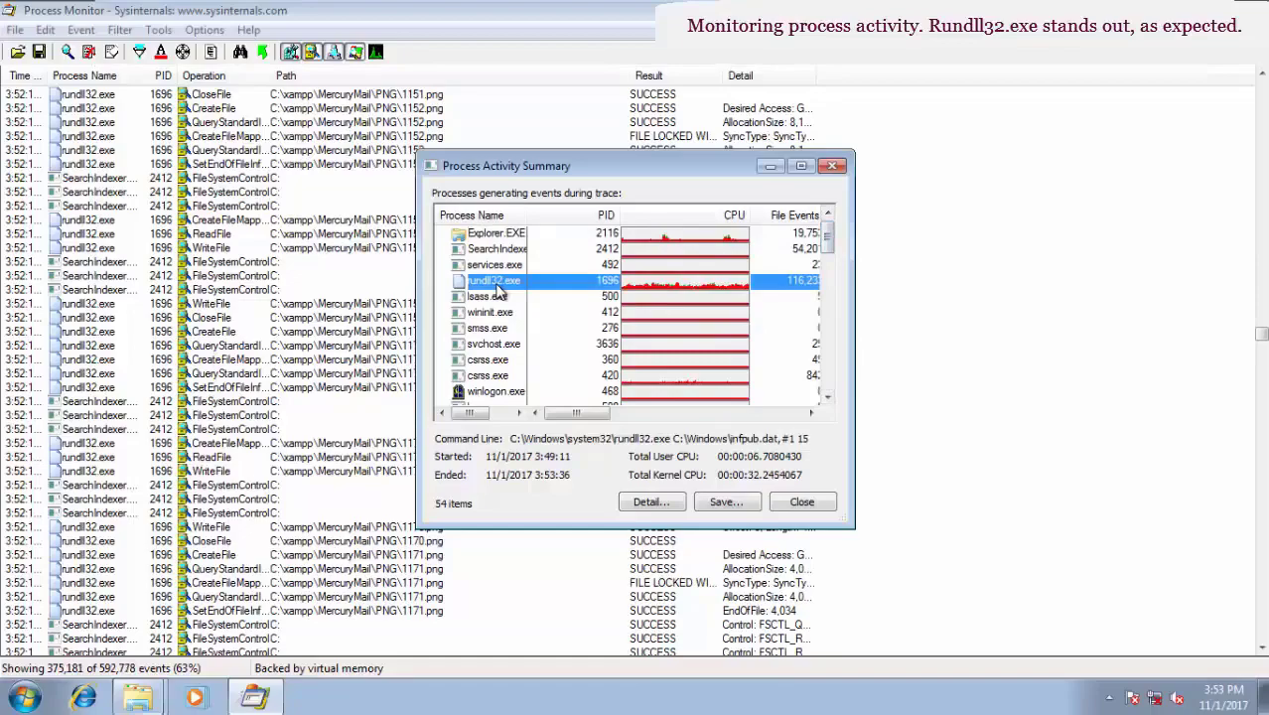
{"action": "left_click", "coordinate": [801, 502]}
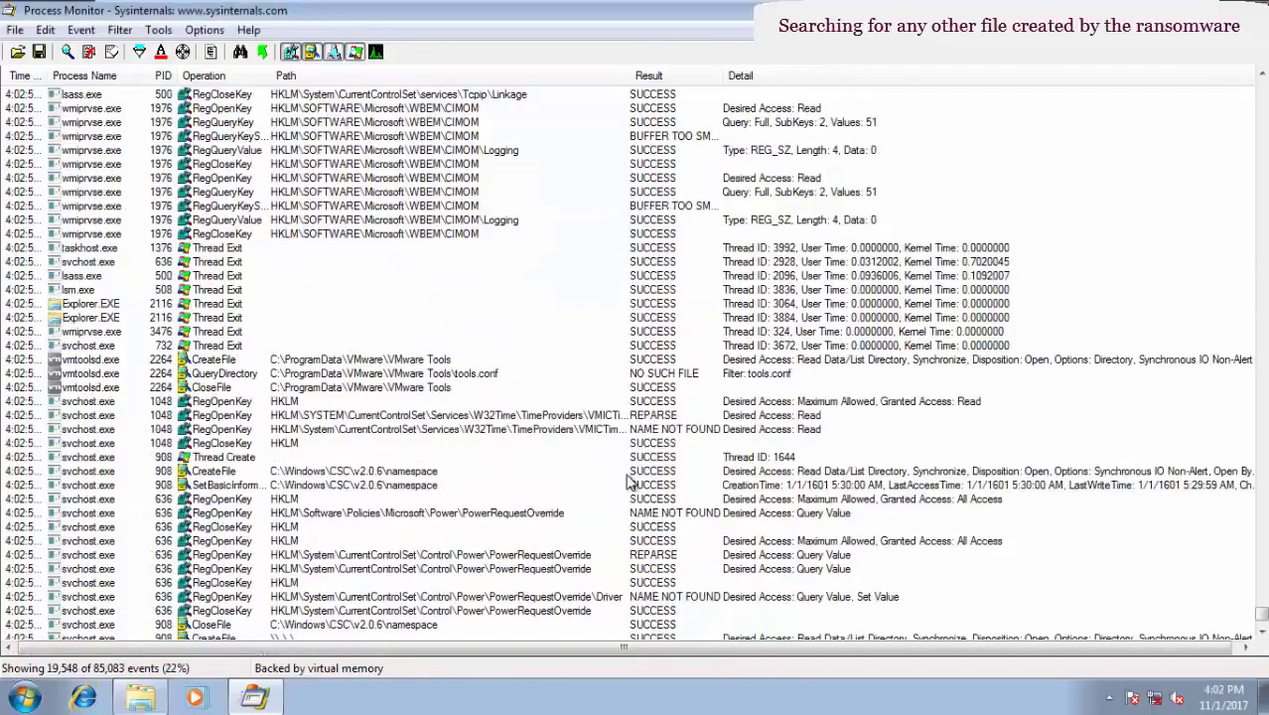
Search the later captured events for files created by rundll32.exe and select its CreateFile event for C:\Readme.txt.
{"action": "scroll", "coordinate": [627, 482], "scroll_direction": "down", "scroll_amount": 20}
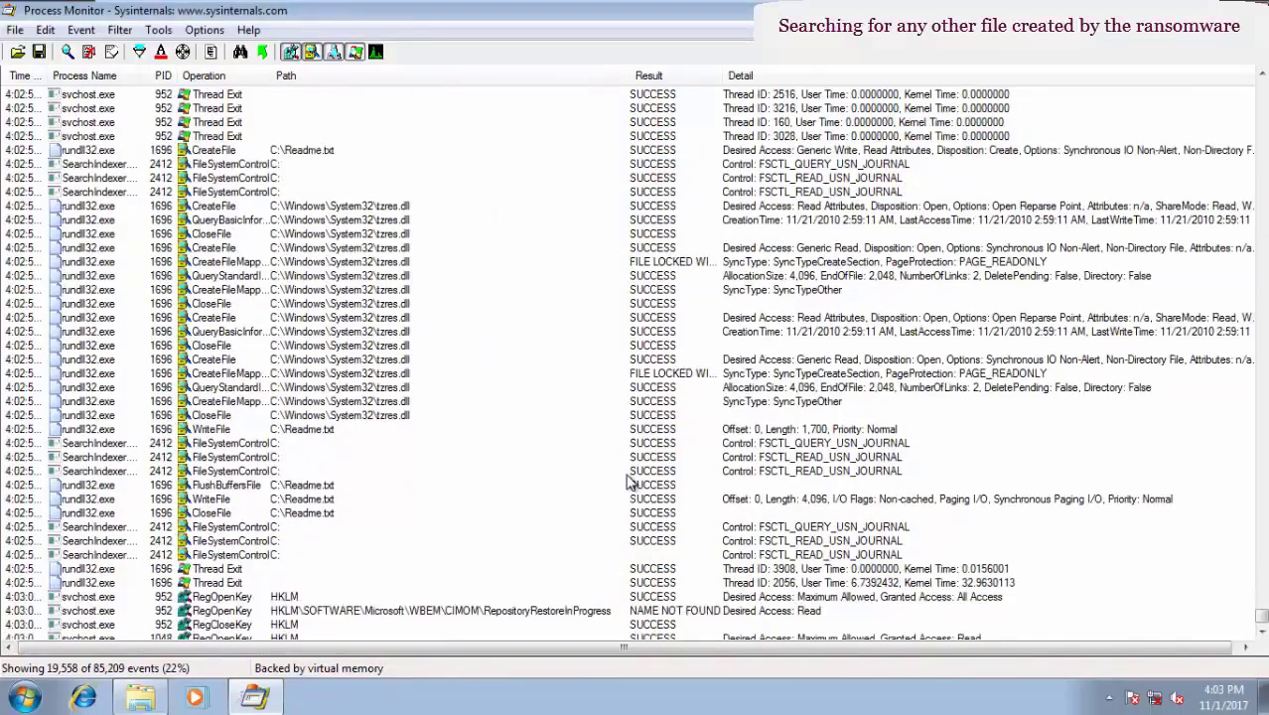
{"action": "scroll", "coordinate": [628, 482], "scroll_direction": "up", "scroll_amount": 8}
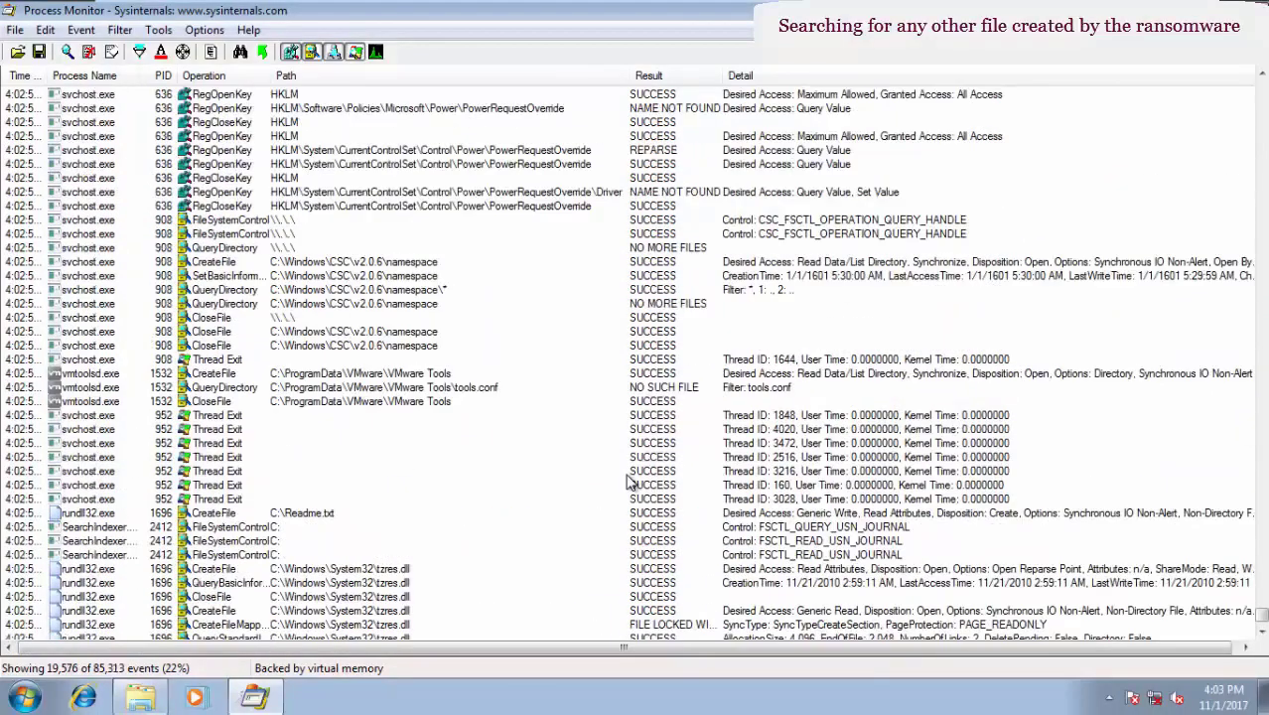
{"action": "left_click", "coordinate": [300, 514]}
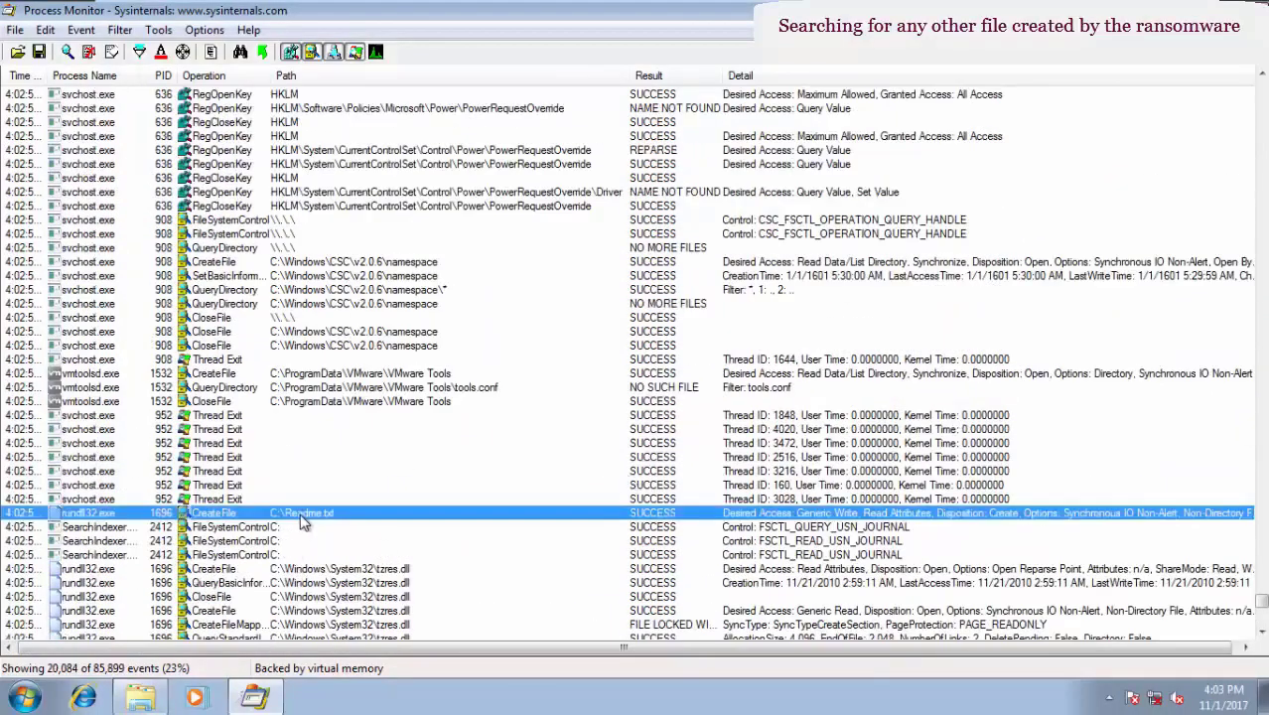
Browse to Local Disk (C:) in the file window and open the Readme text document.
{"action": "left_click", "coordinate": [140, 698]}
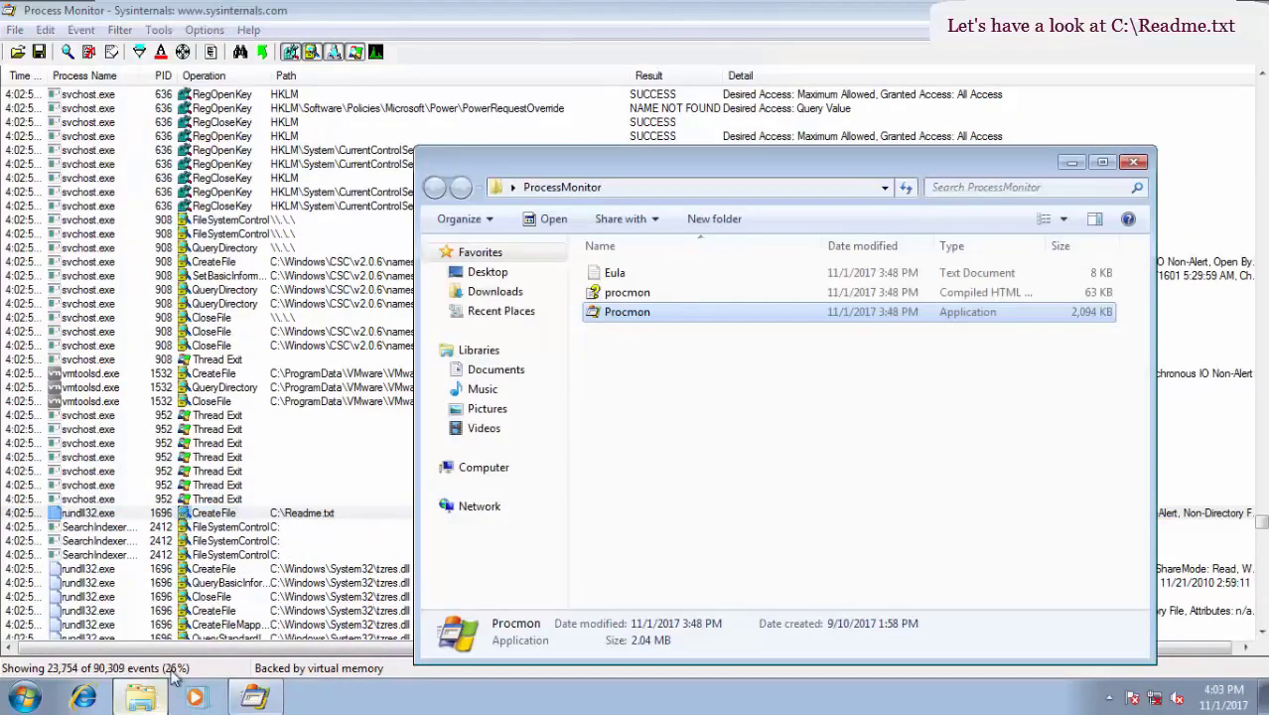
{"action": "left_click", "coordinate": [502, 477]}
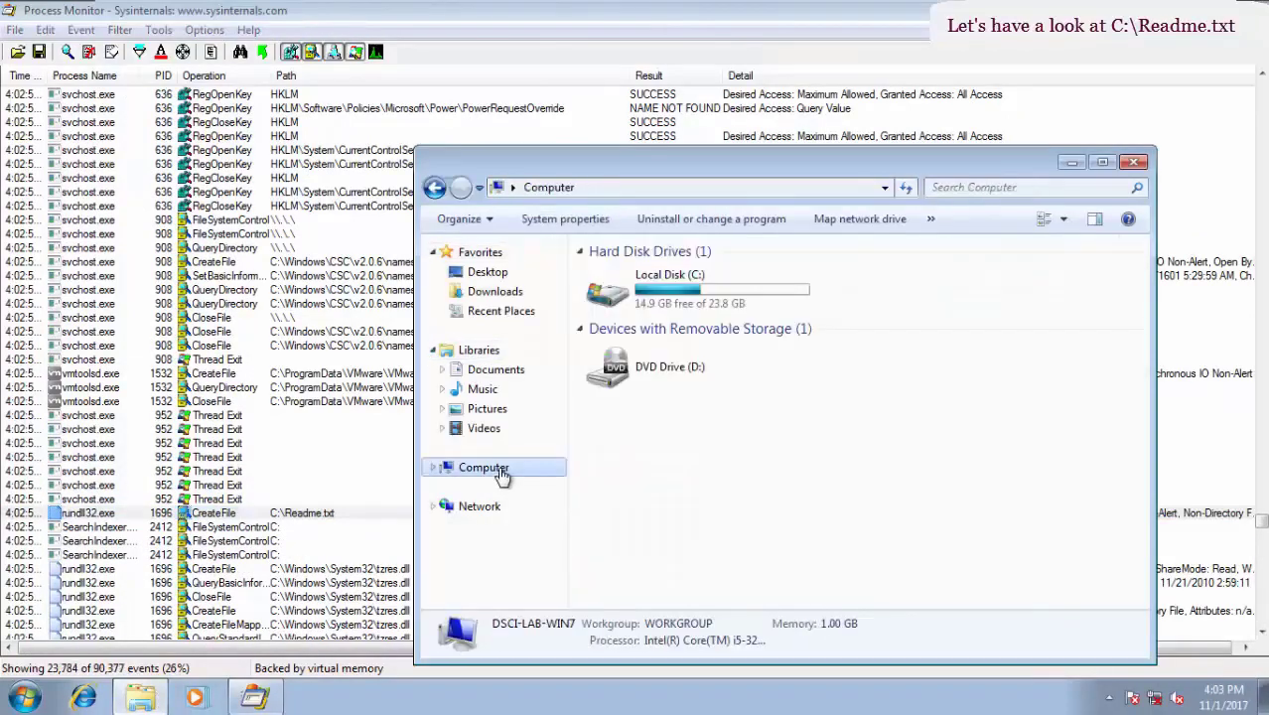
{"action": "double_click", "coordinate": [660, 280]}
{"action": "scroll", "coordinate": [695, 417], "scroll_direction": "down", "scroll_amount": 5}
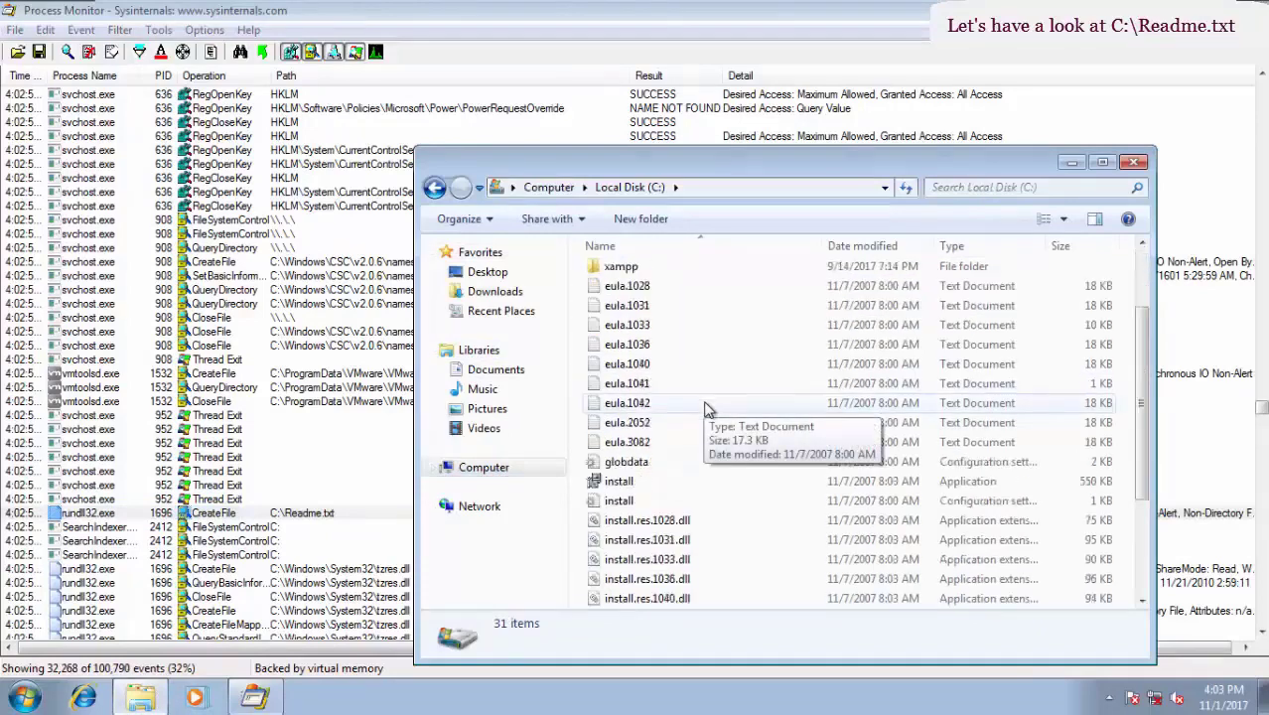
{"action": "double_click", "coordinate": [645, 539]}
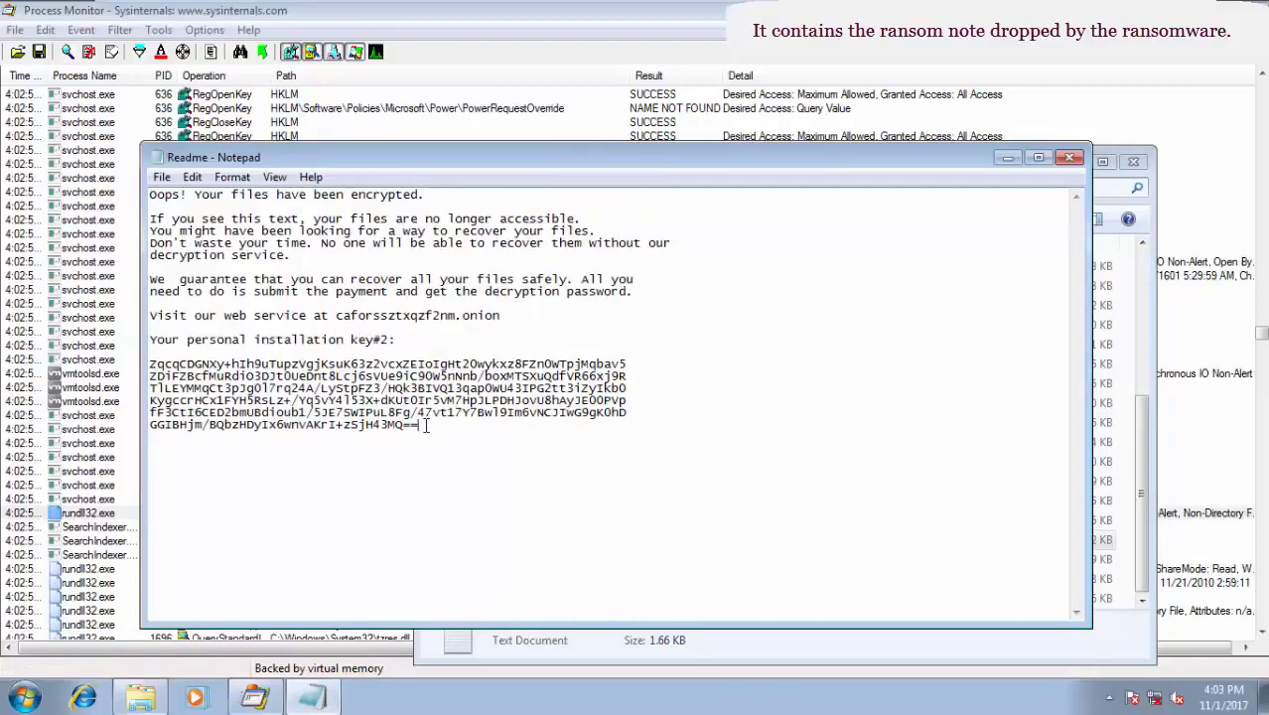
Highlight the full text of the ransom note to review it, and close both the note and the folder window.
{"action": "left_click_drag", "start_coordinate": [425, 425], "coordinate": [149, 194]}
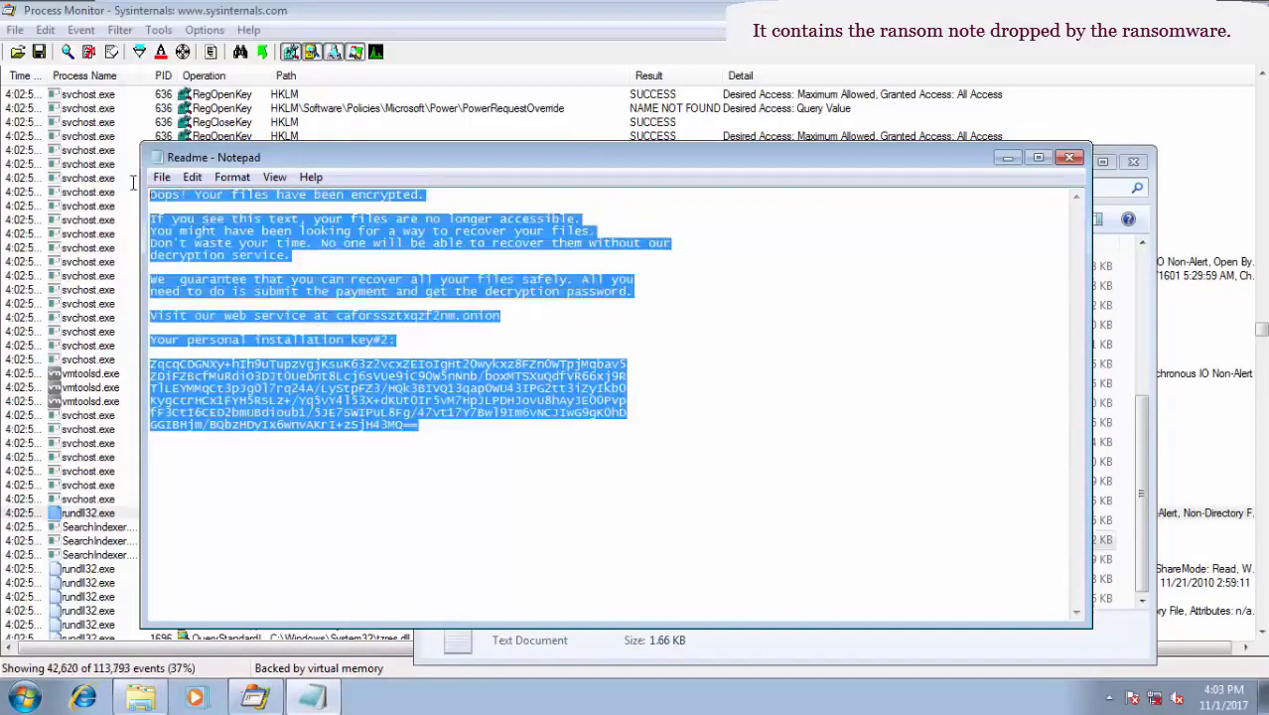
{"action": "left_click", "coordinate": [445, 428]}
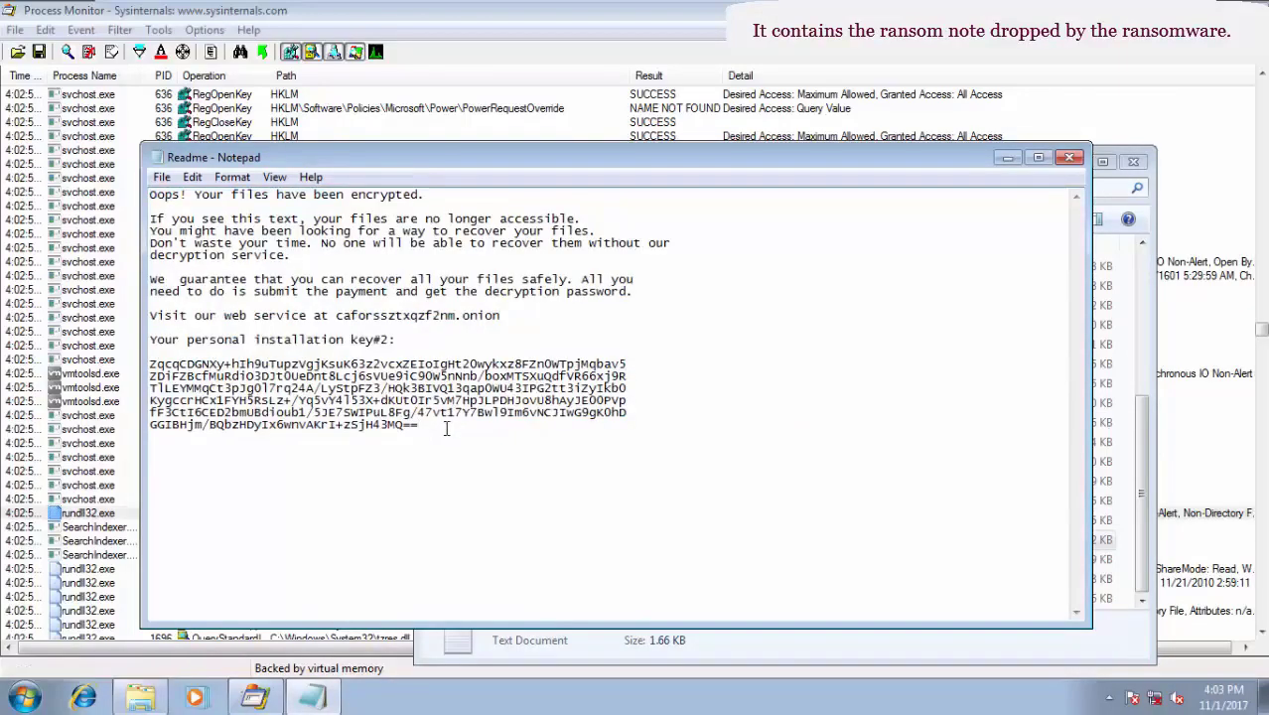
{"action": "left_click", "coordinate": [1070, 159]}
{"action": "left_click", "coordinate": [1135, 163]}
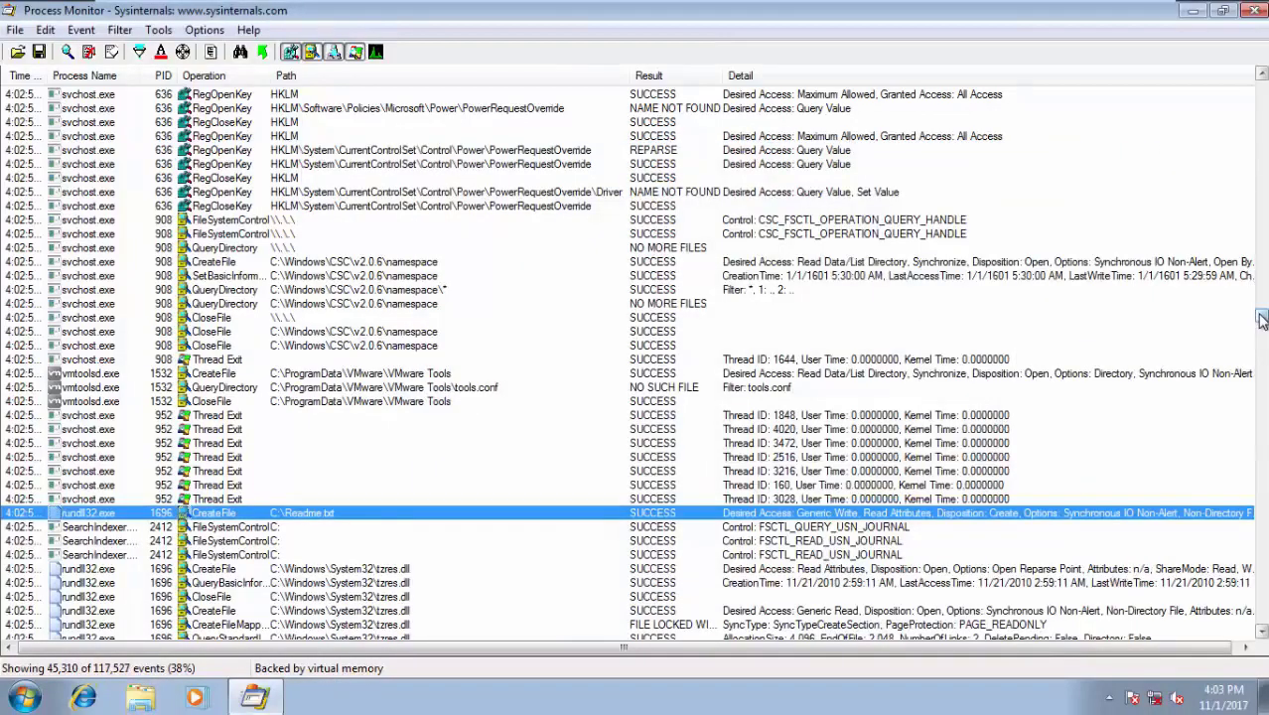
Try to launch Immunity Debugger from the desktop.
{"action": "left_click_drag", "start_coordinate": [1260, 319], "coordinate": [1261, 571]}
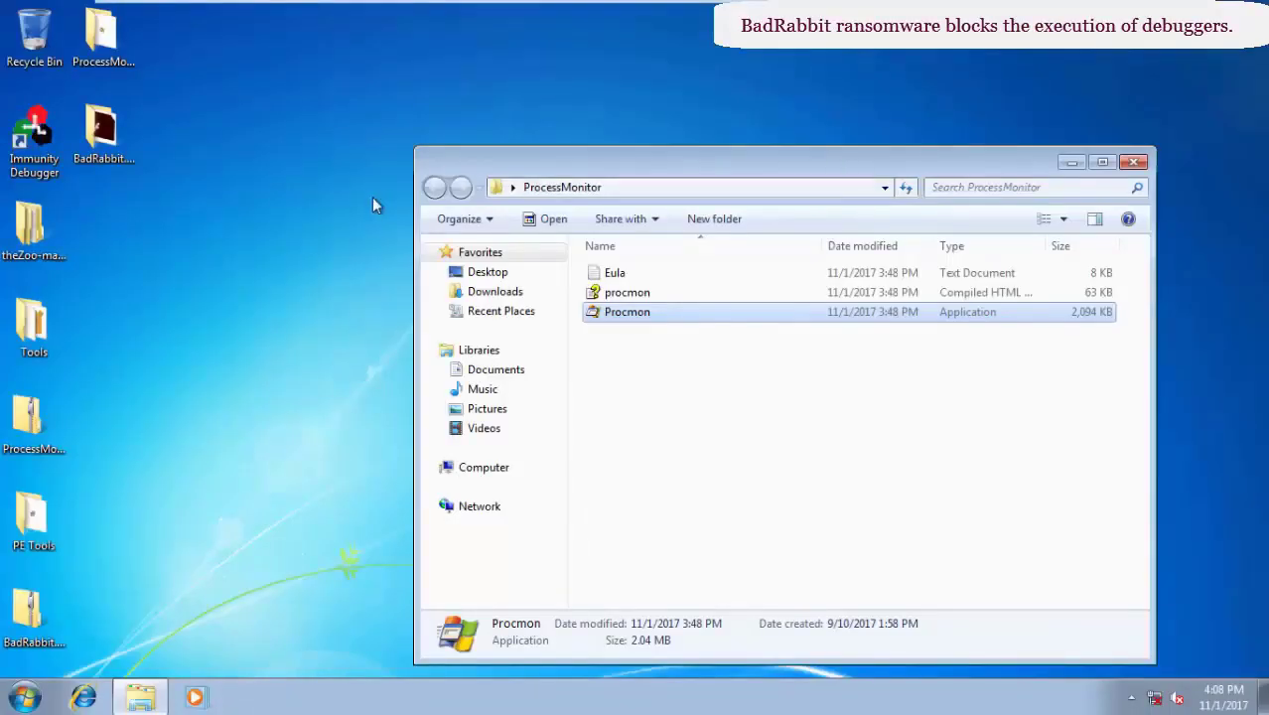
{"action": "double_click", "coordinate": [35, 139]}
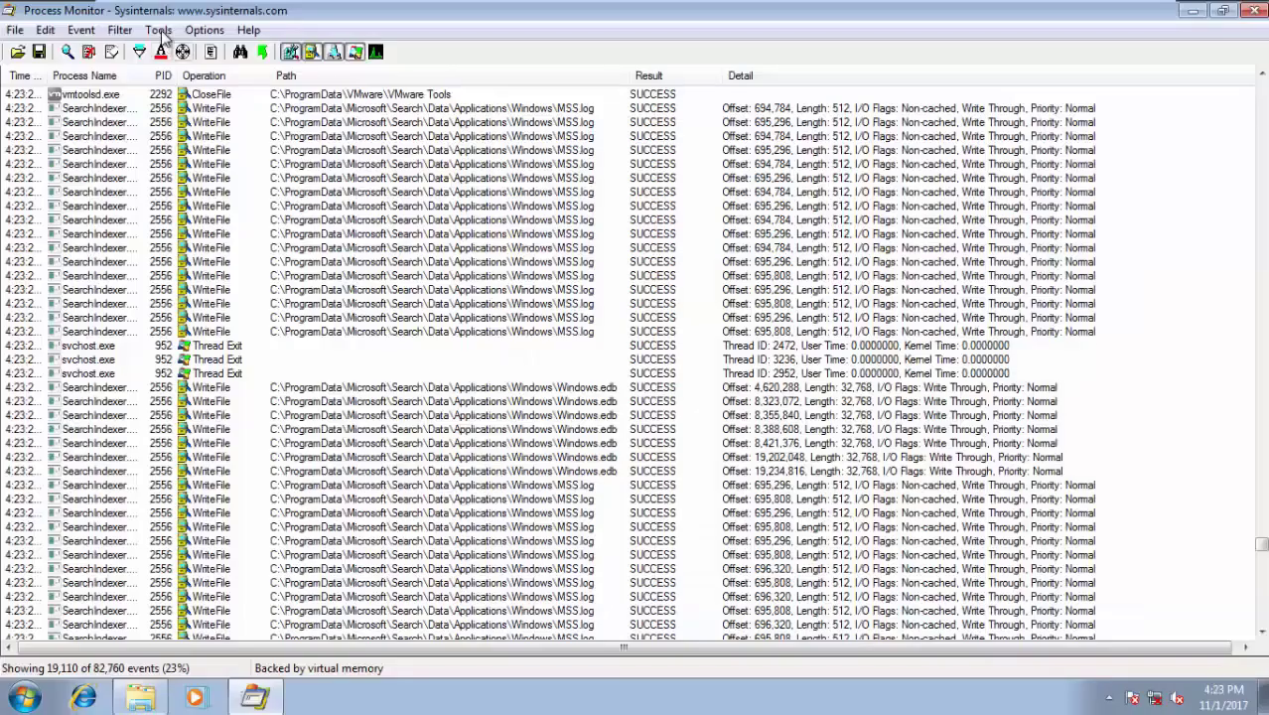
Show the Process Tree of the captured trace and select dispci.exe with PID 2344 to inspect its details.
{"action": "left_click", "coordinate": [159, 30]}
{"action": "left_click", "coordinate": [186, 81]}
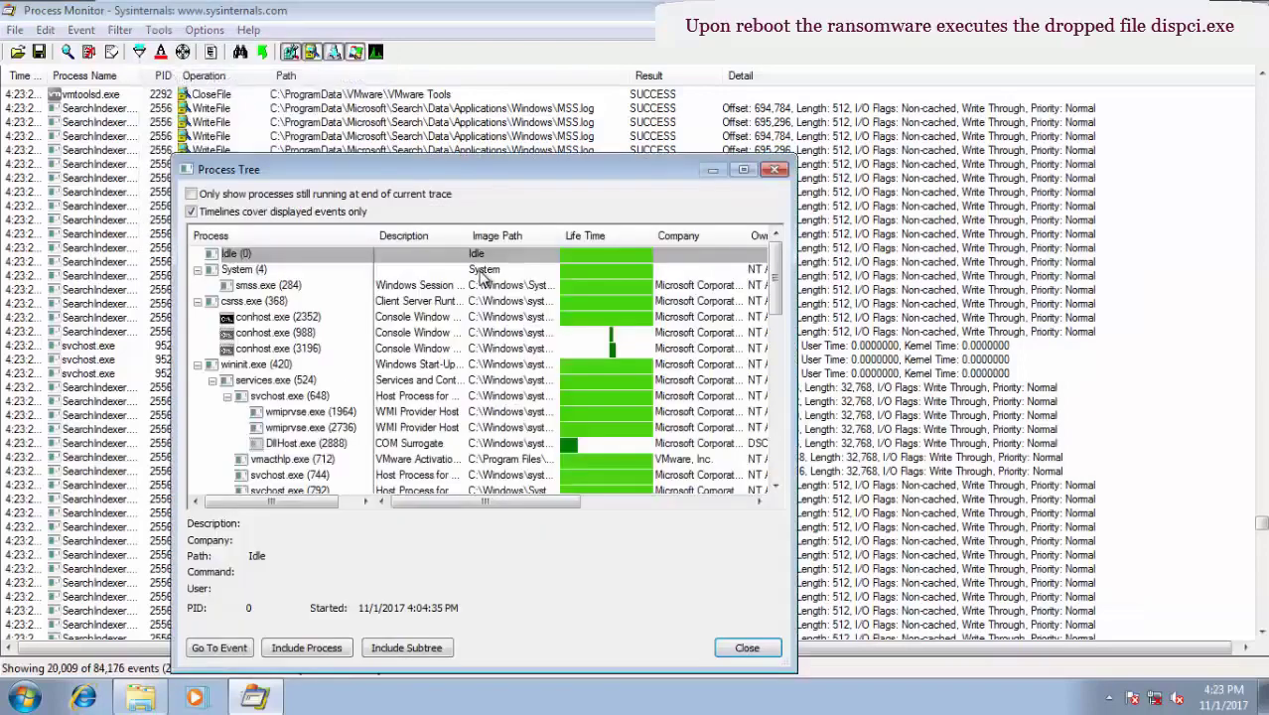
{"action": "left_click", "coordinate": [298, 316]}
{"action": "scroll", "coordinate": [302, 336], "scroll_direction": "down", "scroll_amount": 5}
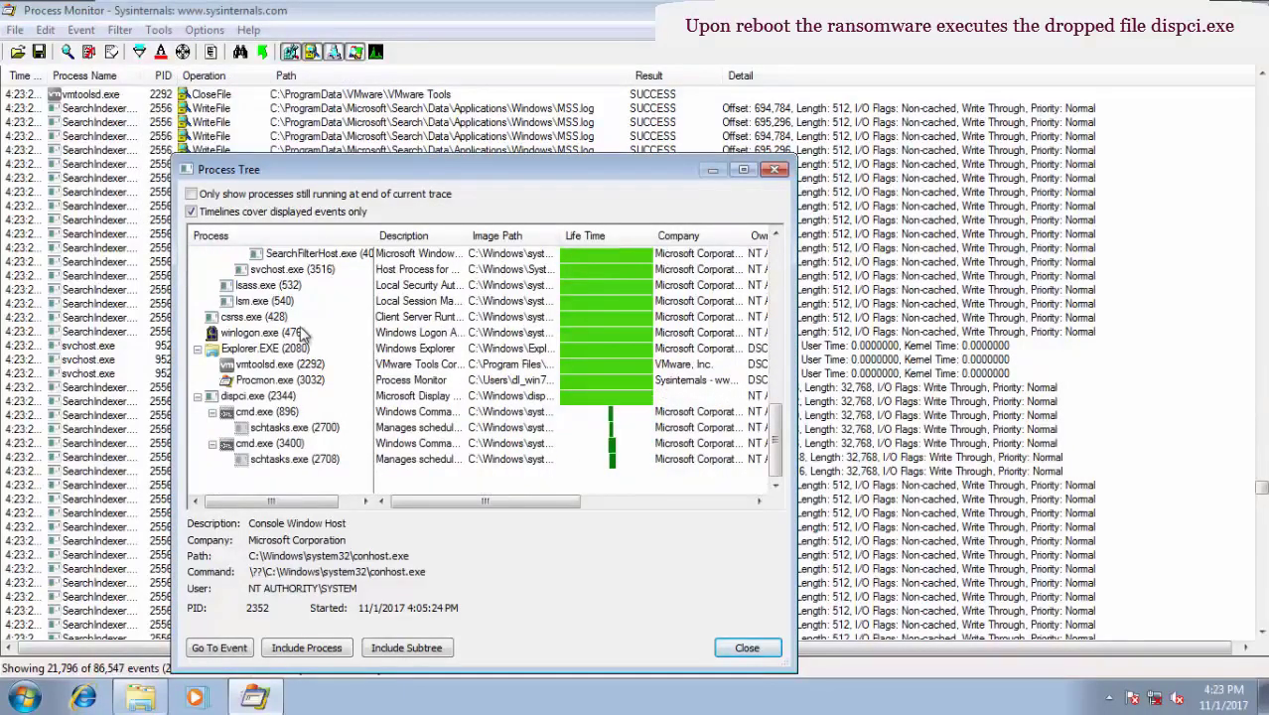
{"action": "left_click", "coordinate": [273, 397]}
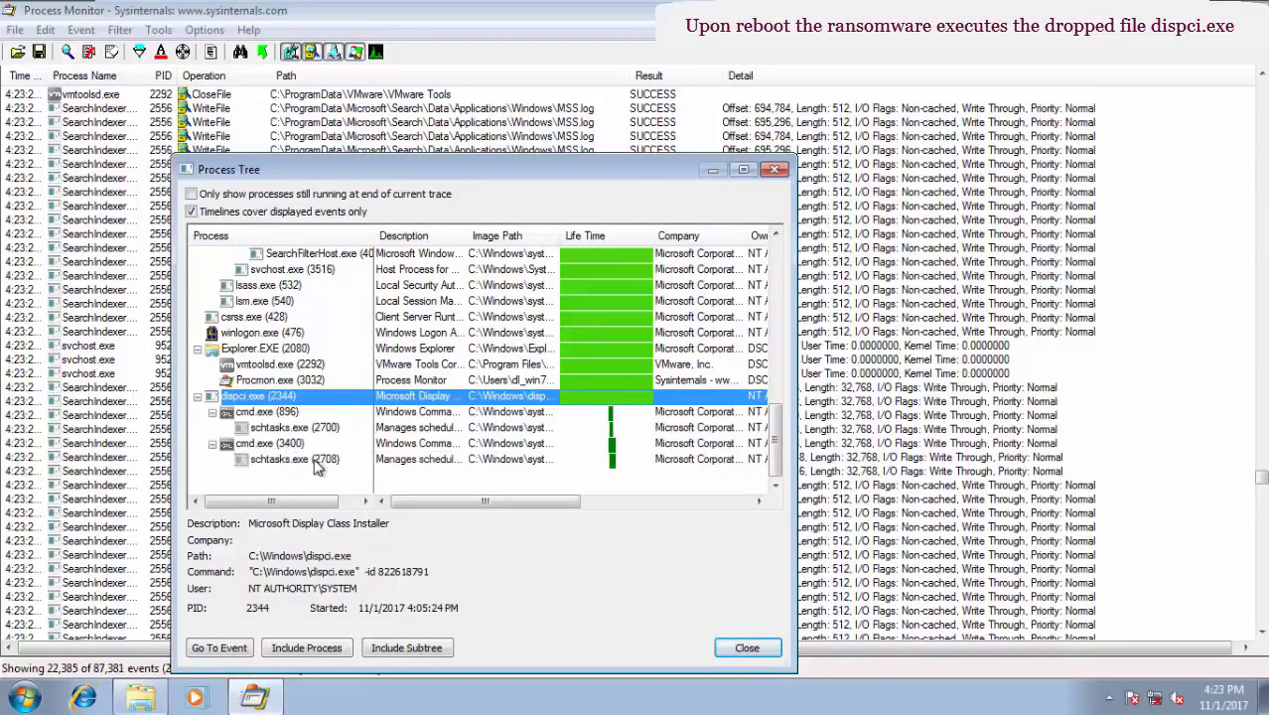
Select schtasks.exe with PID 2708 under dispci.exe and widen the Command column to read the scheduled-task command lines.
{"action": "left_click", "coordinate": [314, 460]}
{"action": "left_click_drag", "start_coordinate": [409, 498], "coordinate": [589, 523]}
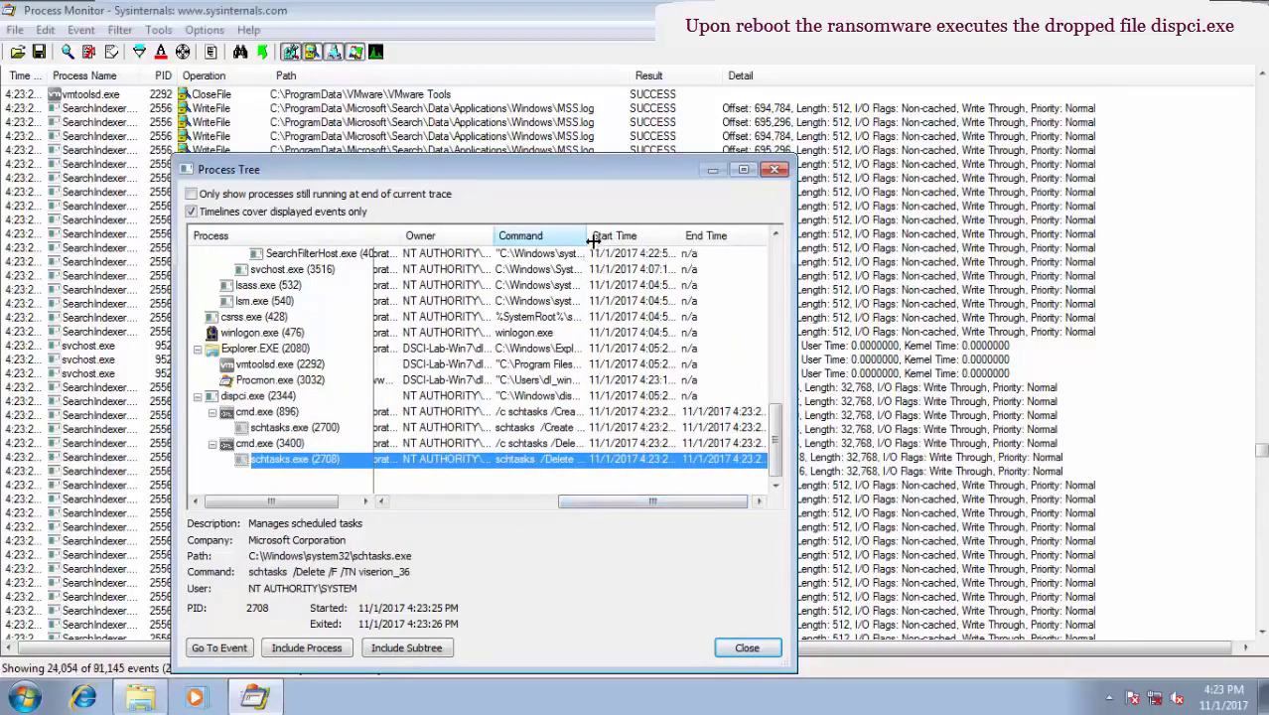
{"action": "left_click_drag", "start_coordinate": [588, 236], "coordinate": [785, 249]}
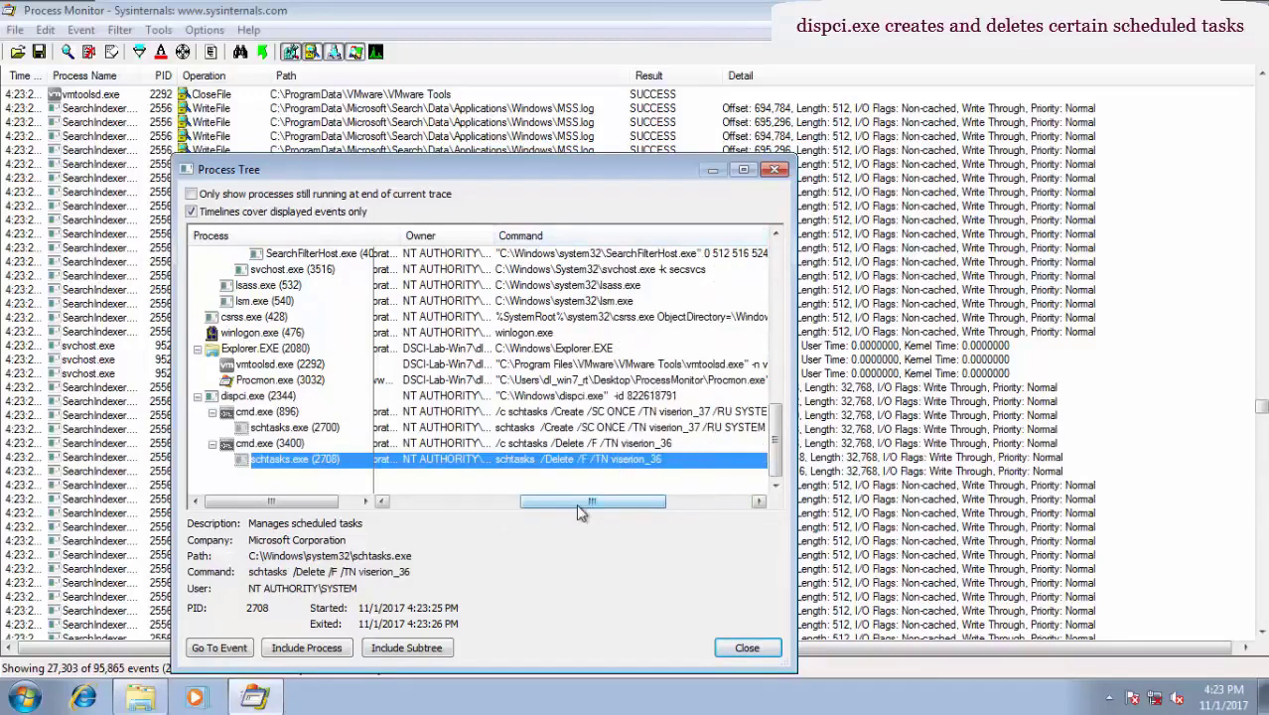
{"action": "left_click_drag", "start_coordinate": [576, 504], "coordinate": [446, 504]}
Go to the event of schtasks.exe with PID 2708, close the Process Tree, and inspect the Process Start event's details.
{"action": "right_click", "coordinate": [307, 459]}
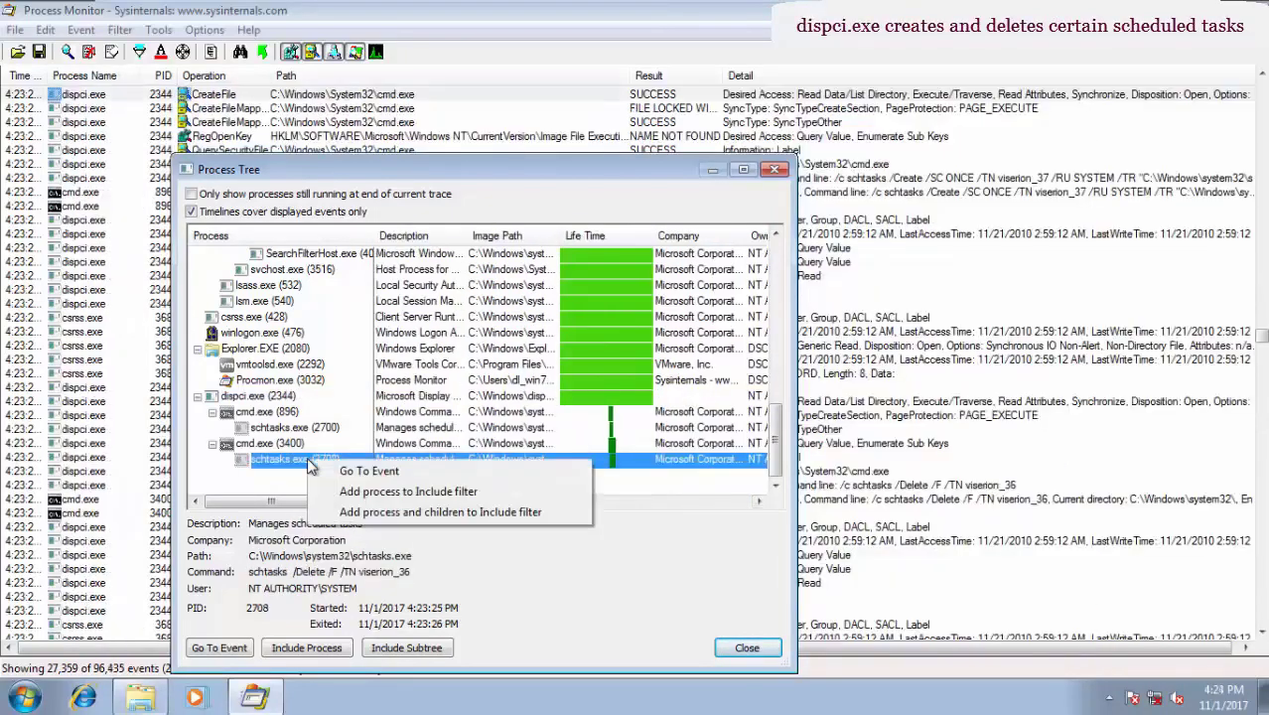
{"action": "left_click", "coordinate": [341, 473]}
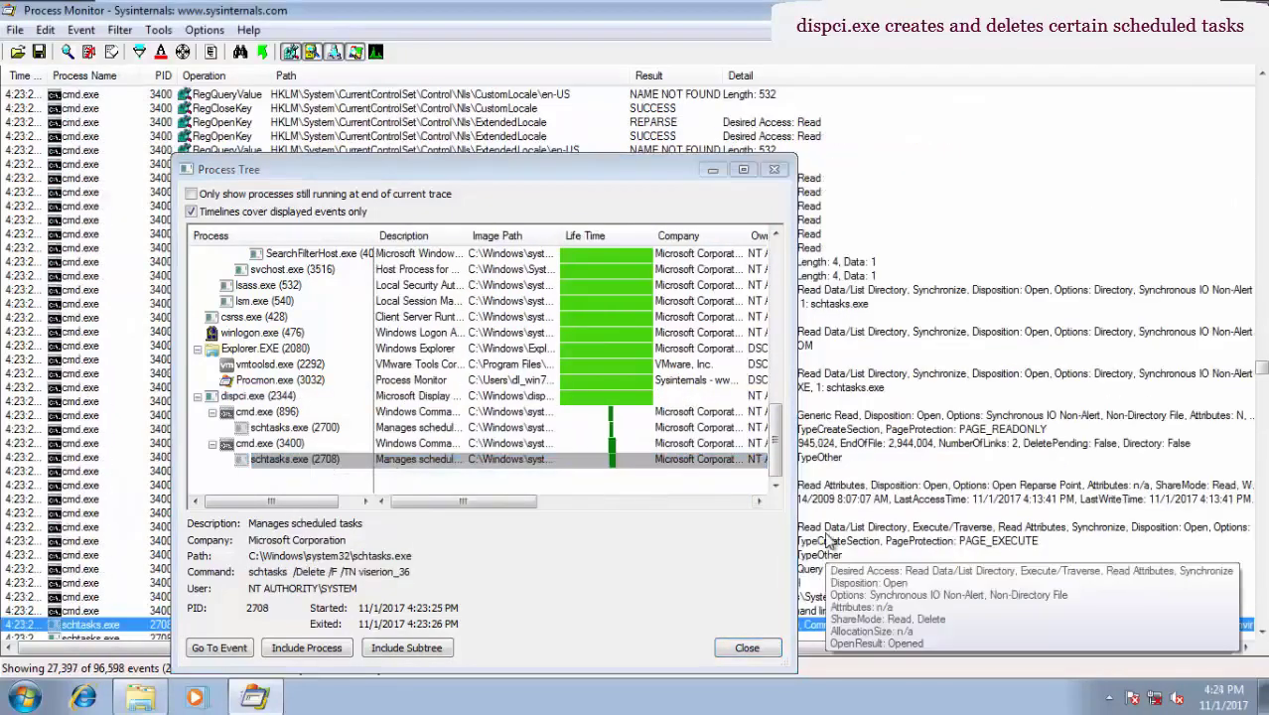
{"action": "left_click", "coordinate": [774, 170]}
{"action": "scroll", "coordinate": [1058, 590], "scroll_direction": "down", "scroll_amount": 4}
{"action": "mouse_move", "coordinate": [1060, 465]}
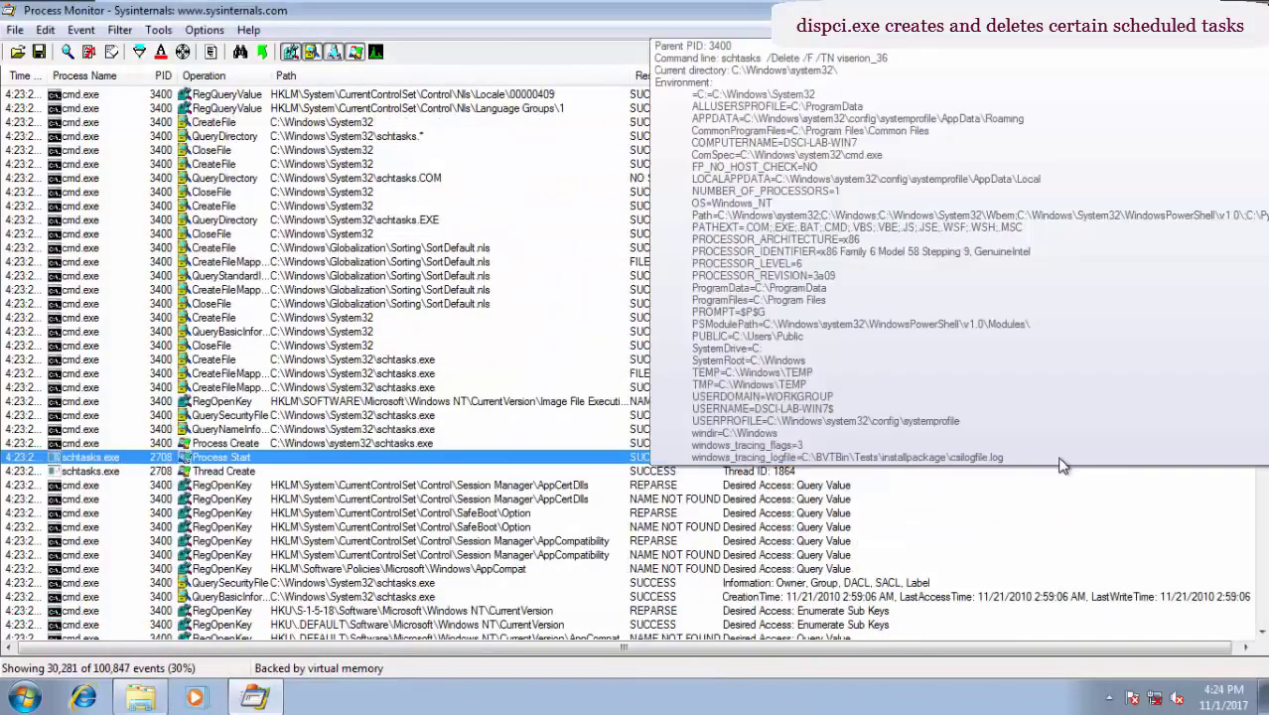